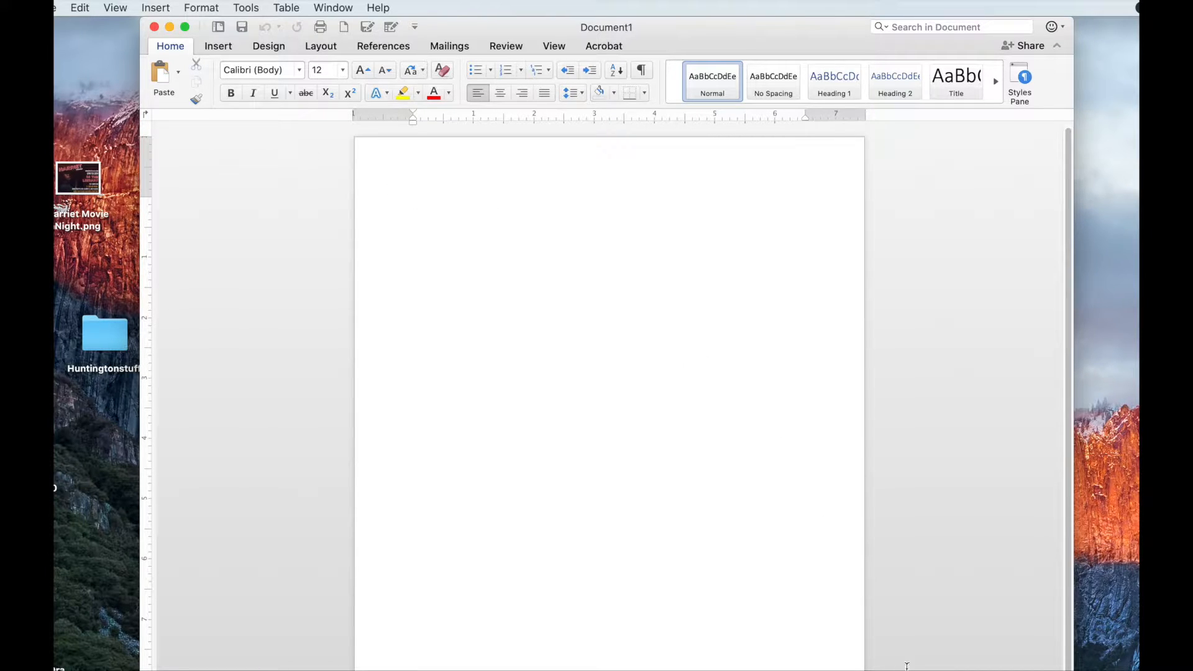
- Change the page orientation of the whole document to landscape on US Letter paper
mouse_move(982, 670)
mouse_down()
mouse_move(997, 670)
mouse_move(981, 670)
mouse_up()
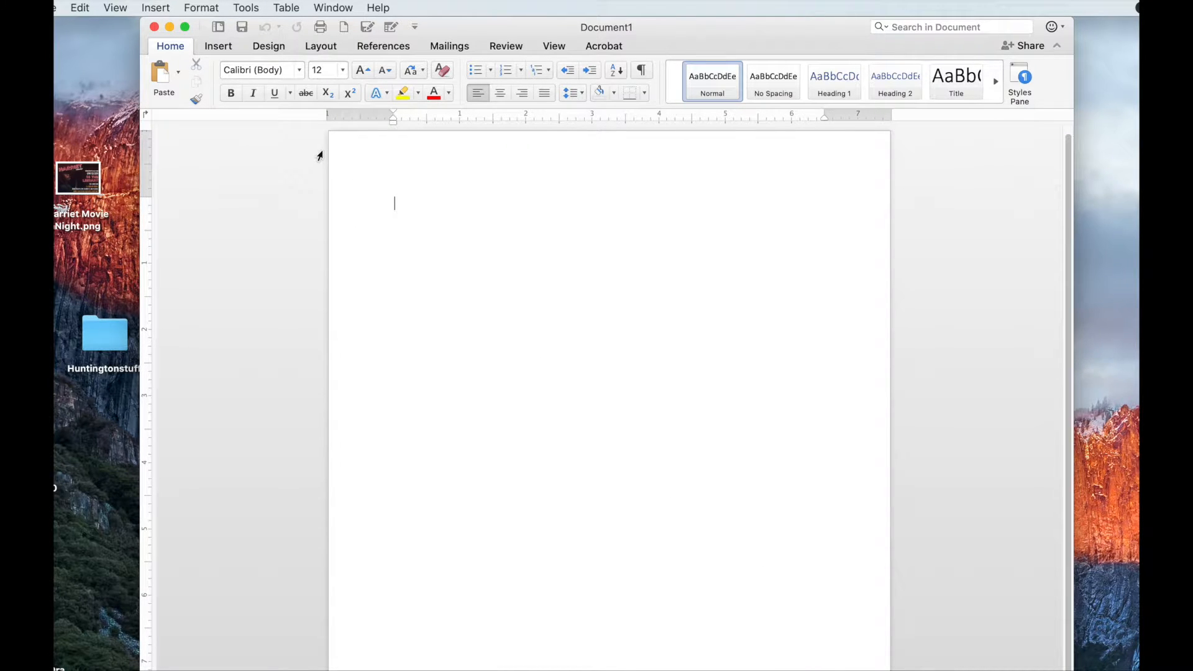
click(55, 8)
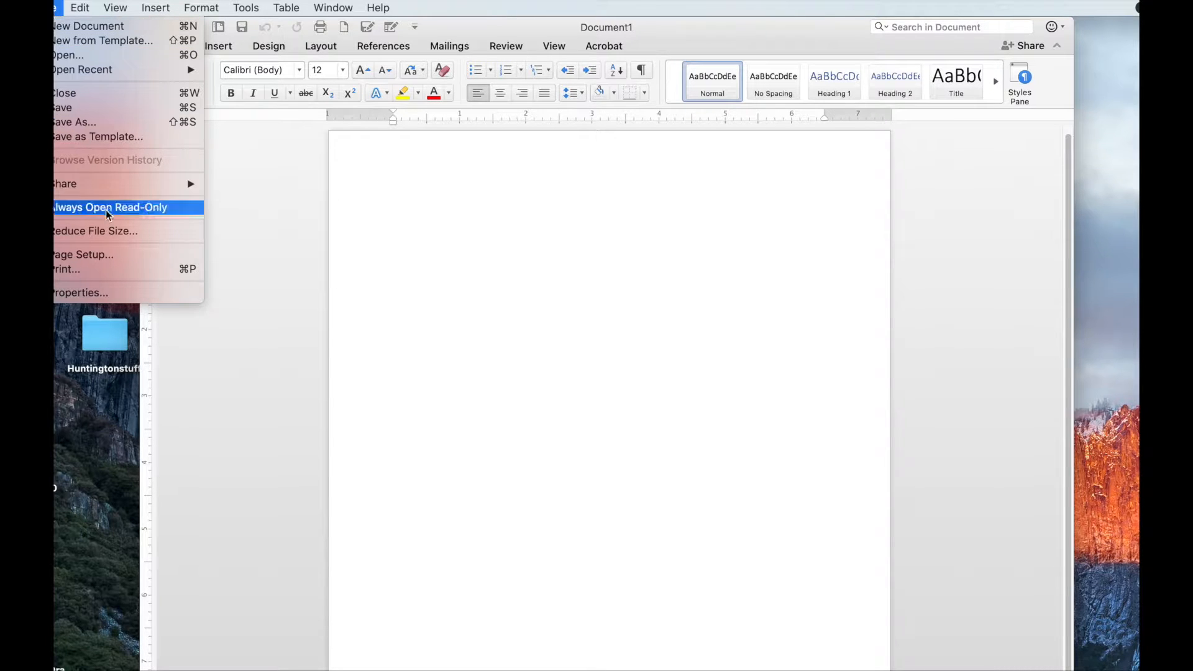
click(274, 188)
click(204, 6)
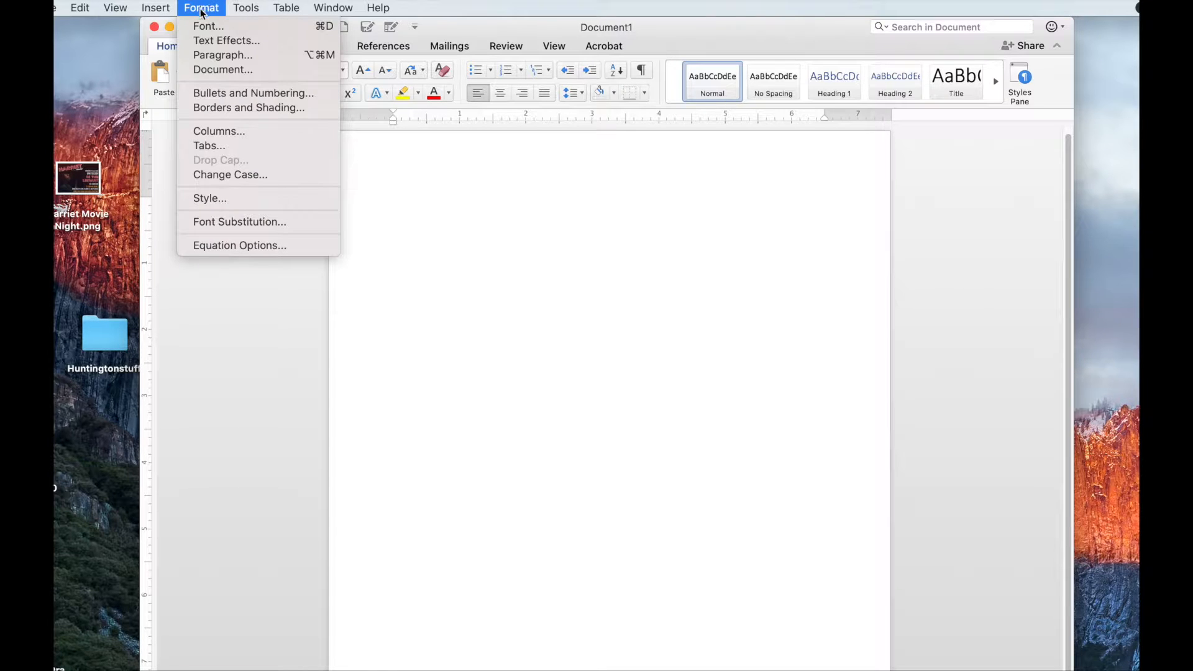
click(213, 69)
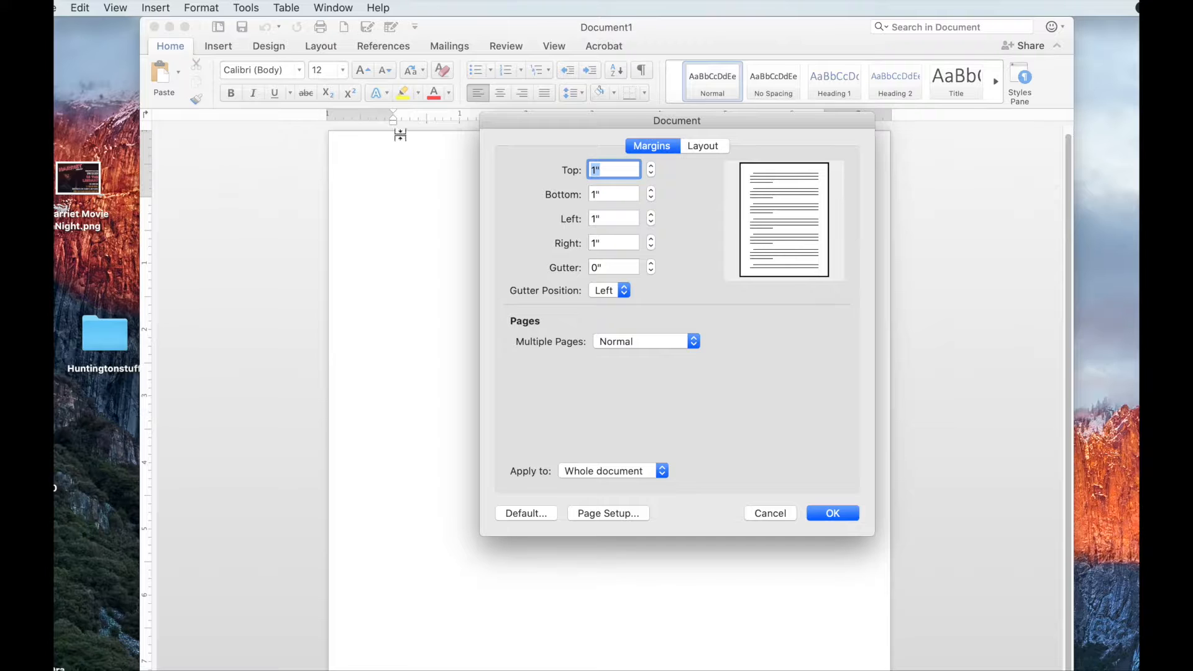
click(603, 514)
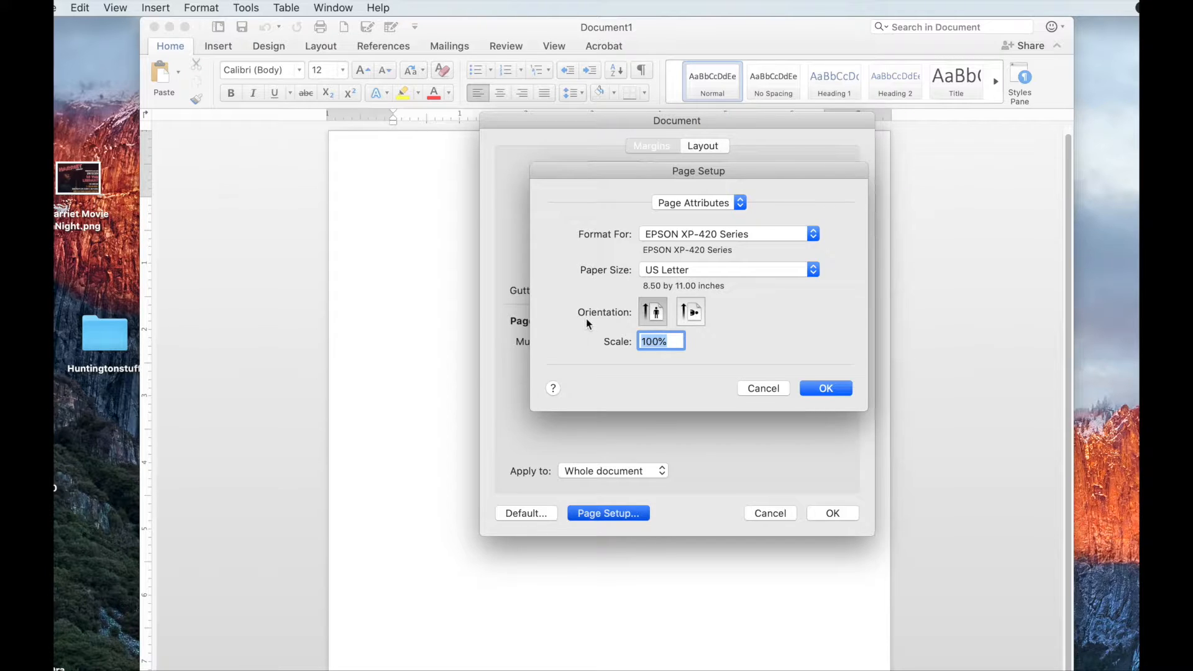
click(696, 315)
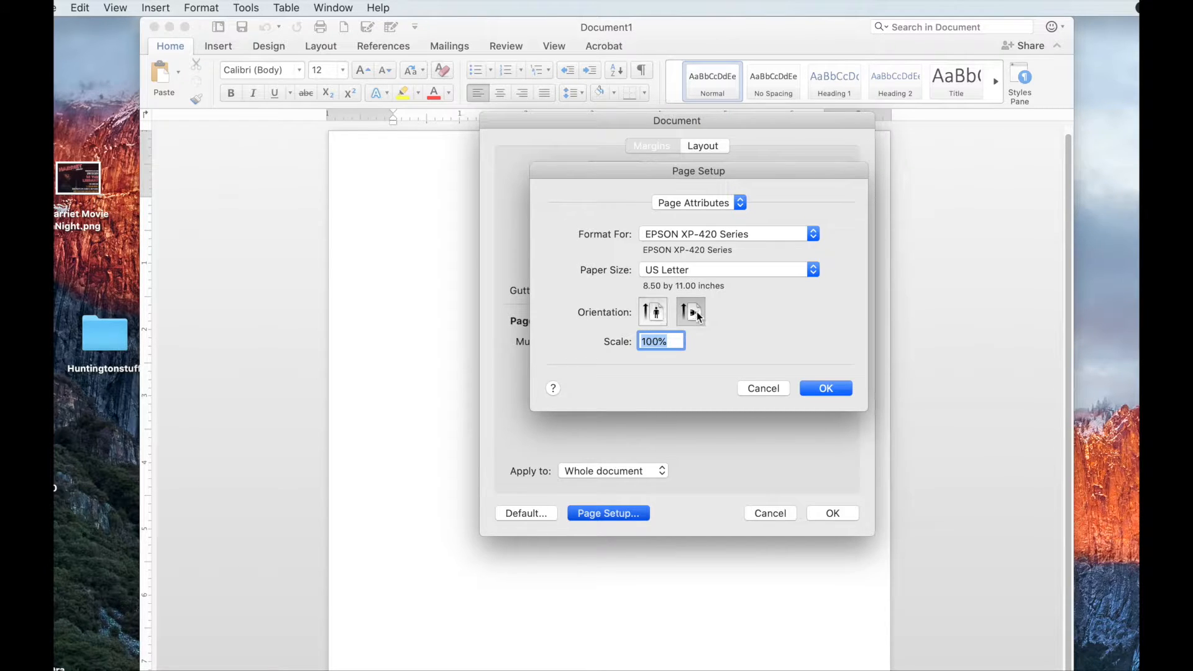
click(825, 389)
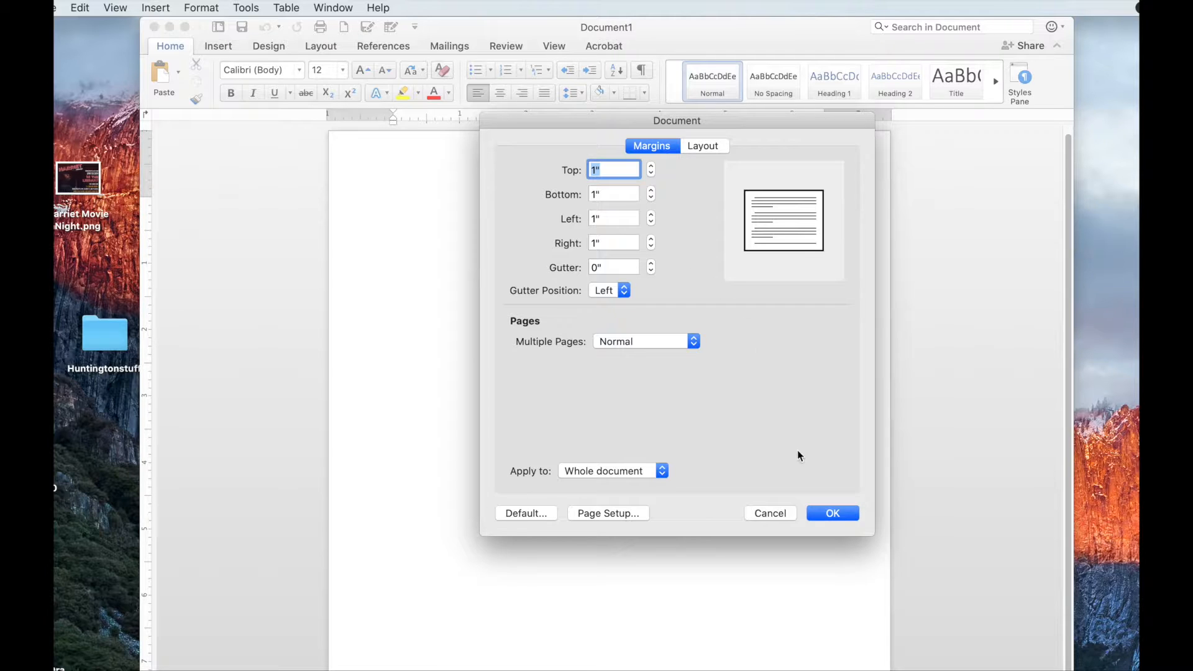
click(819, 512)
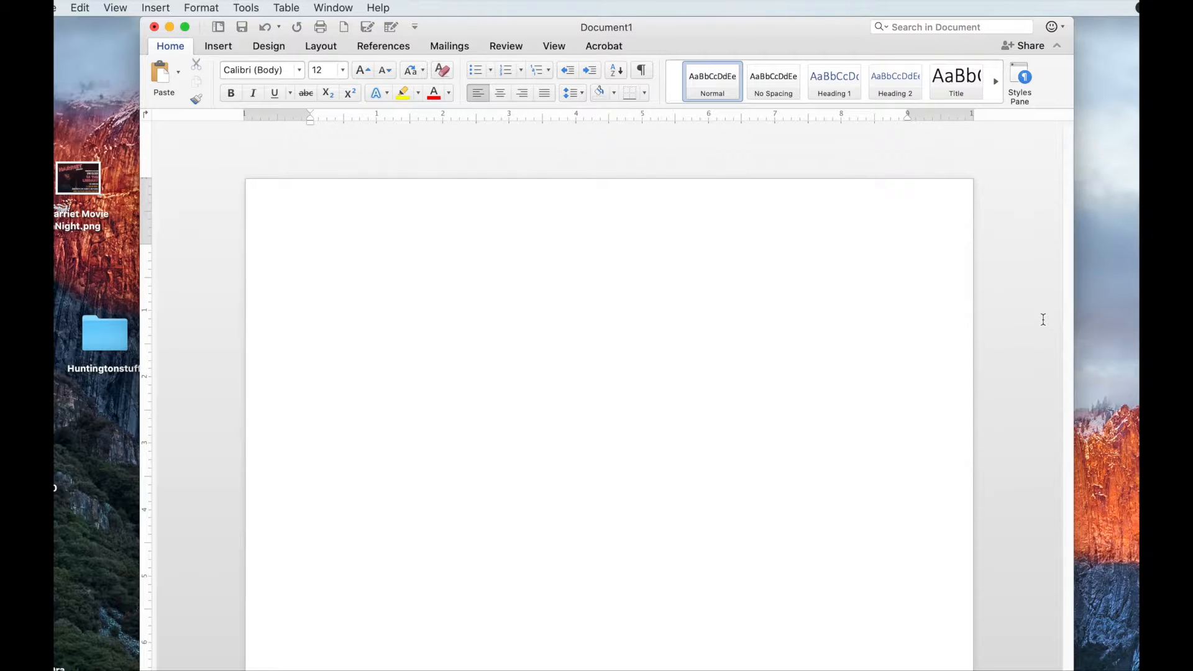
- Add the title "House Layout" at the start of the page and format it as 16-point bold
text(House Layout)
drag(379, 252, 295, 251)
click(343, 69)
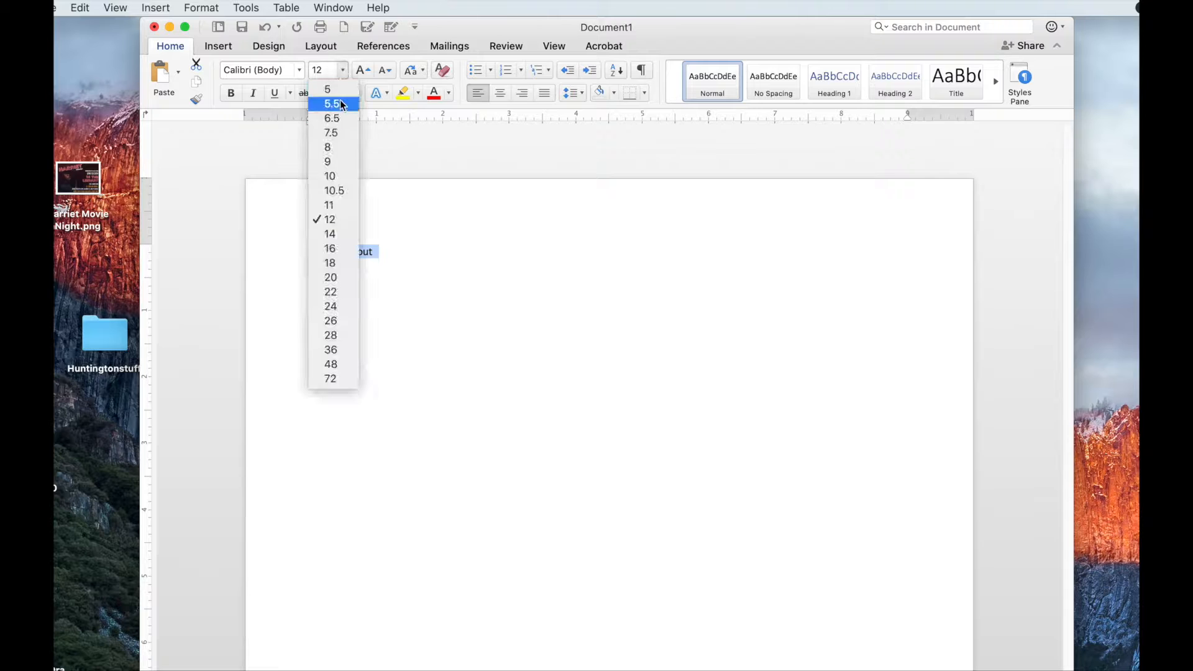
click(341, 249)
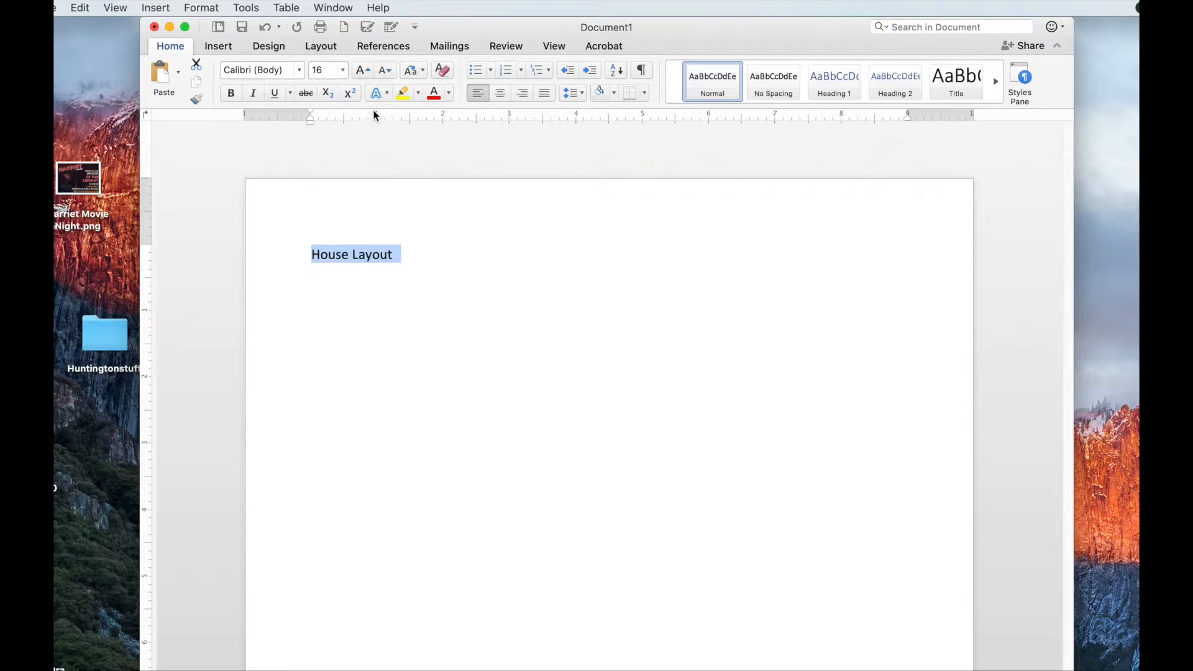
click(230, 94)
click(440, 261)
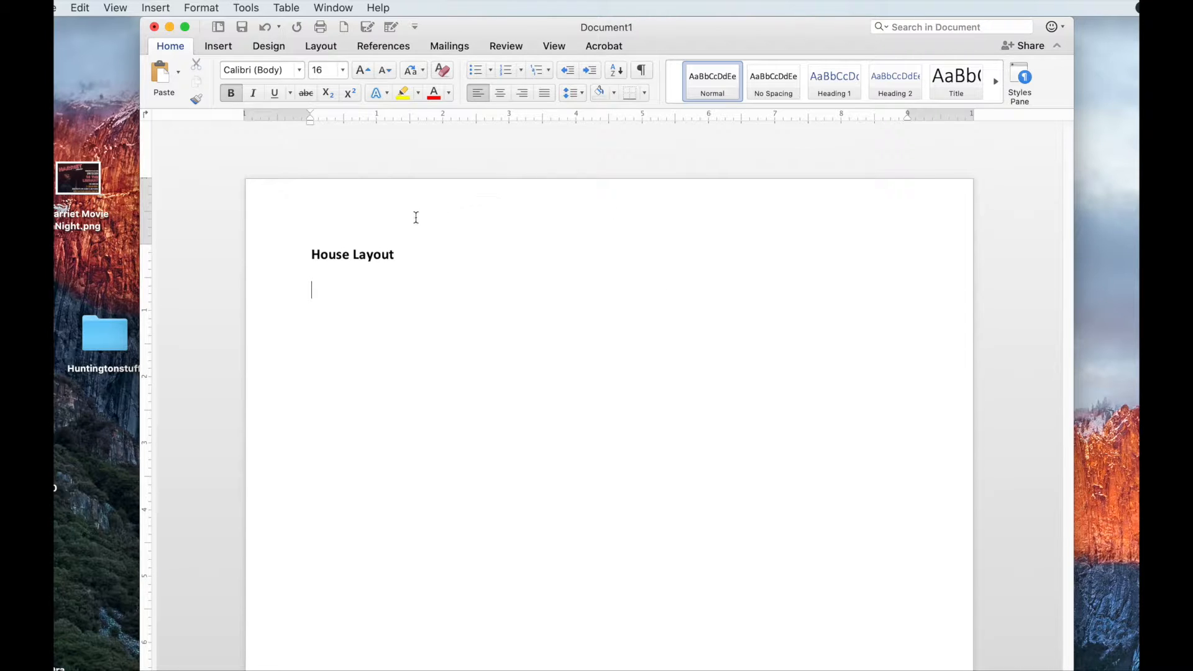
- Draw a large rectangle about 9.21" wide and 3.87" high below the House Layout title
click(216, 47)
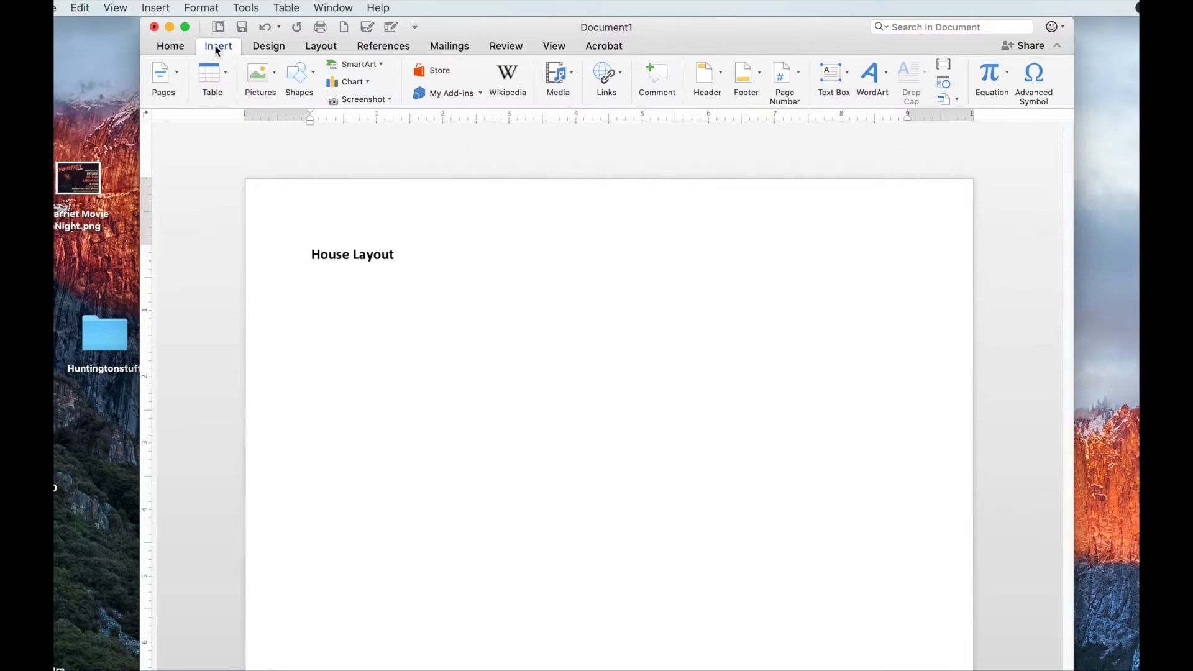
click(314, 78)
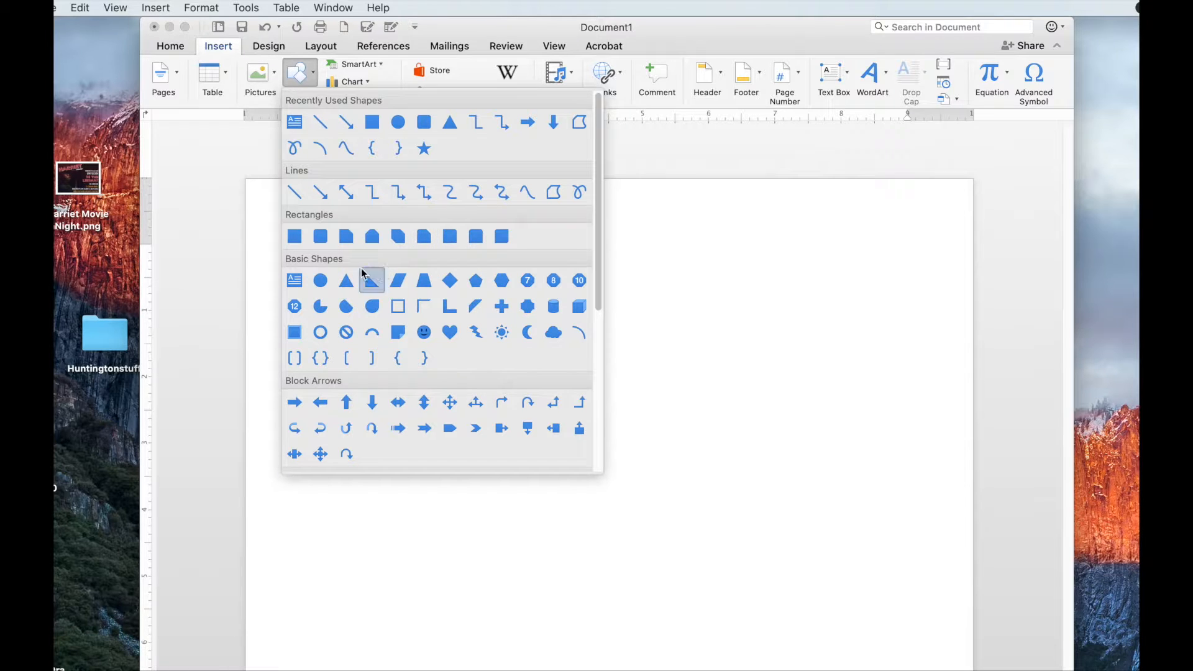
click(294, 236)
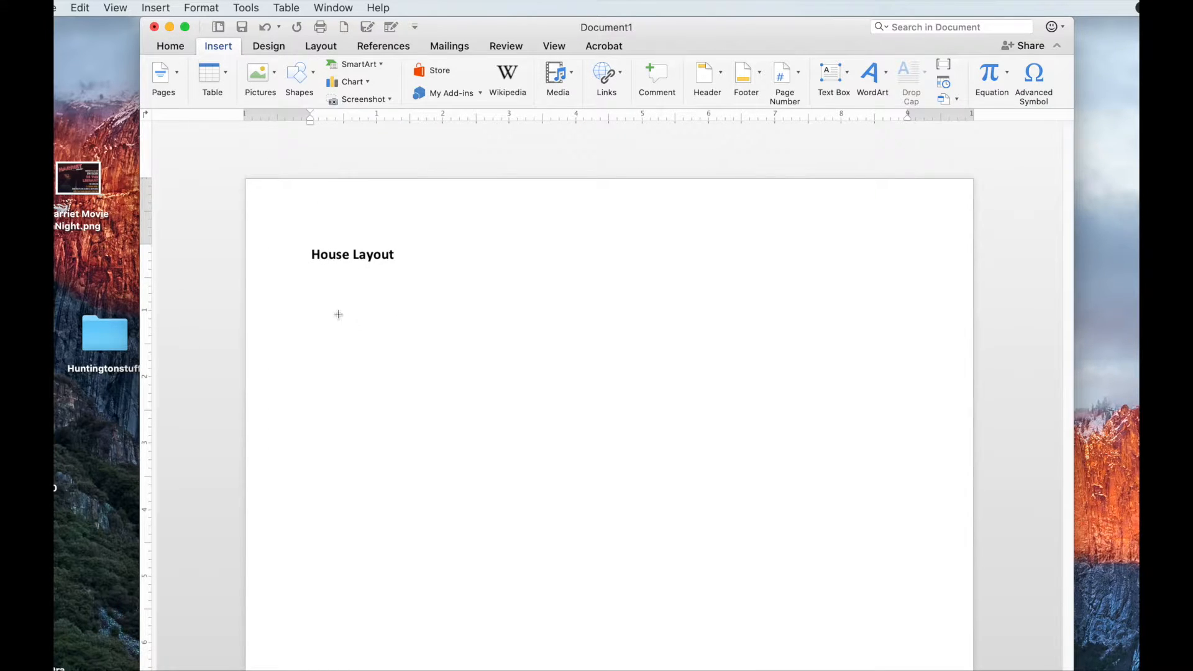
drag(316, 284, 926, 543)
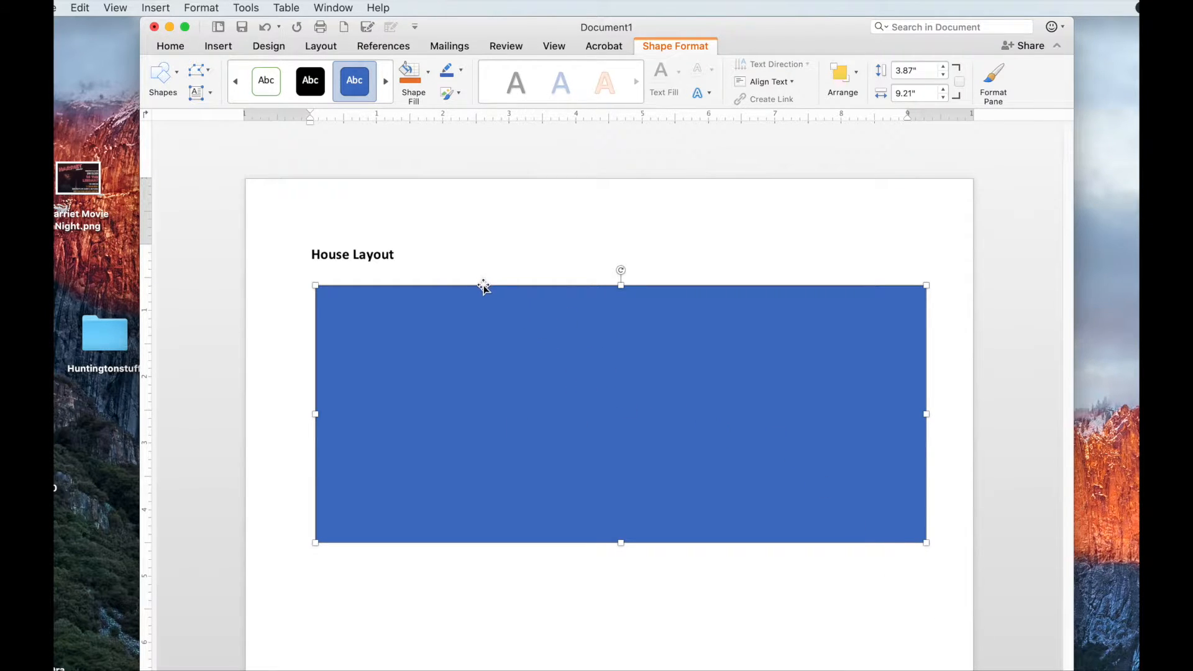
- Remove the large rectangle's fill and give it a dark red outline
click(429, 74)
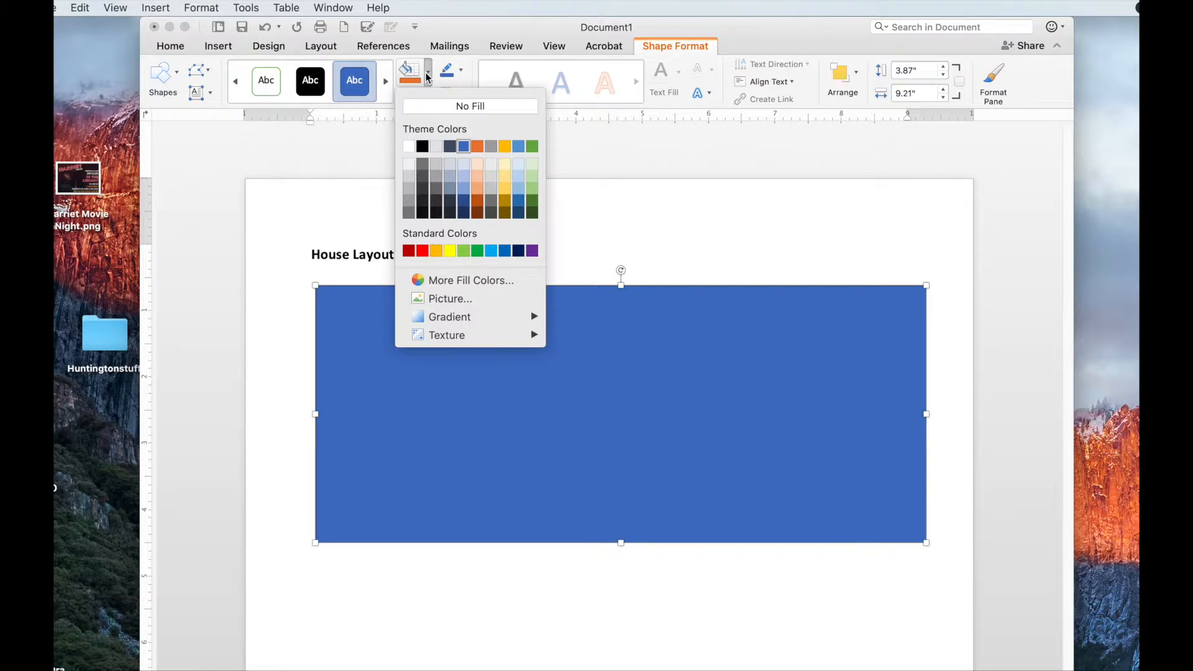
click(434, 107)
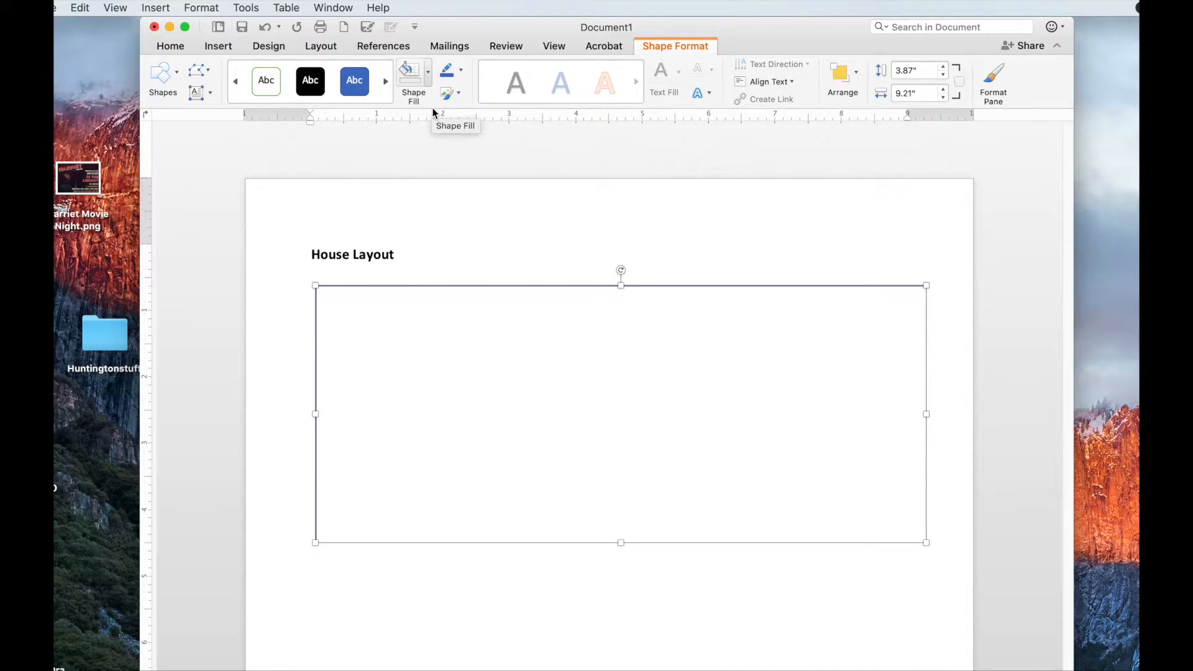
click(462, 73)
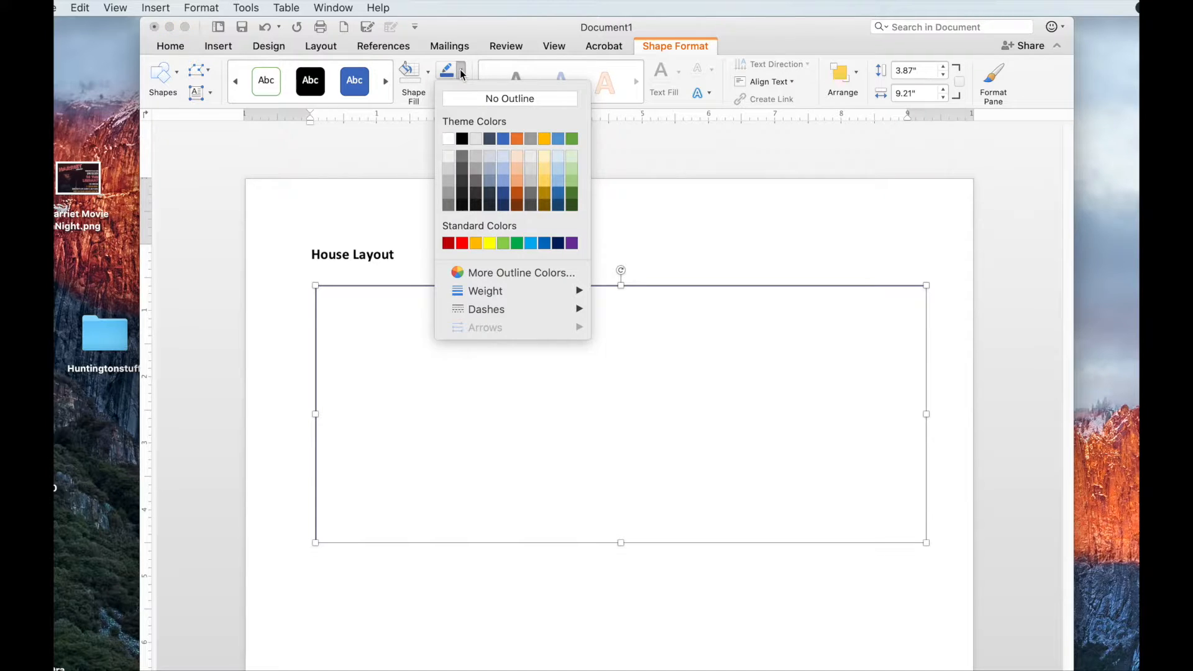
click(449, 243)
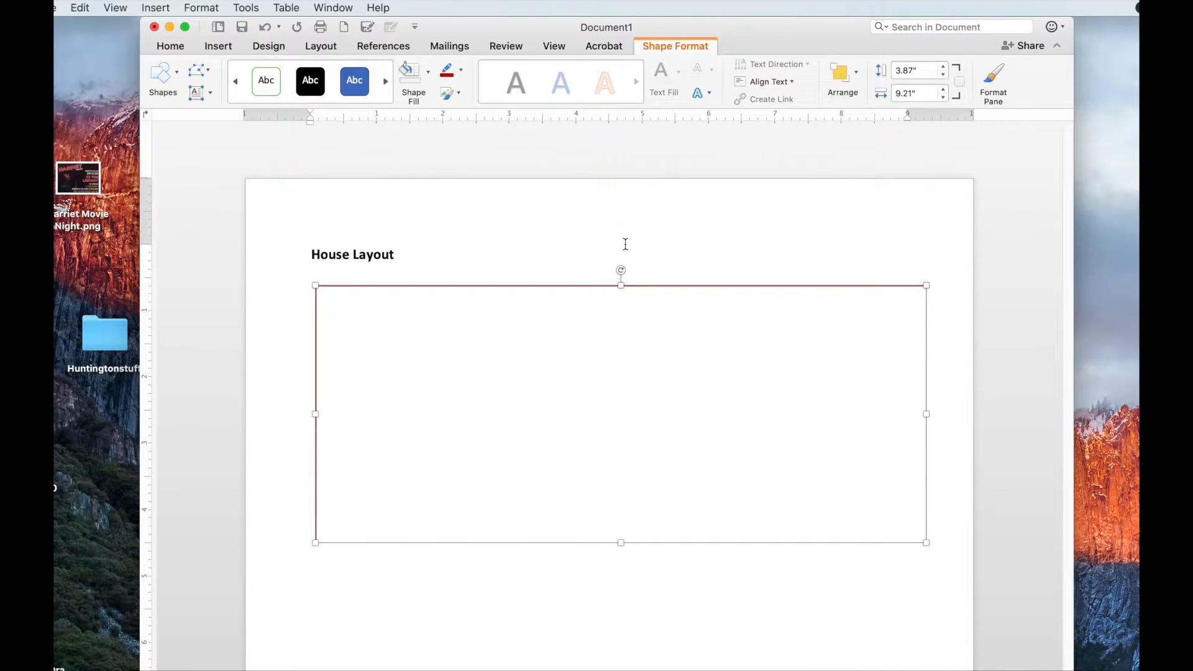
click(461, 73)
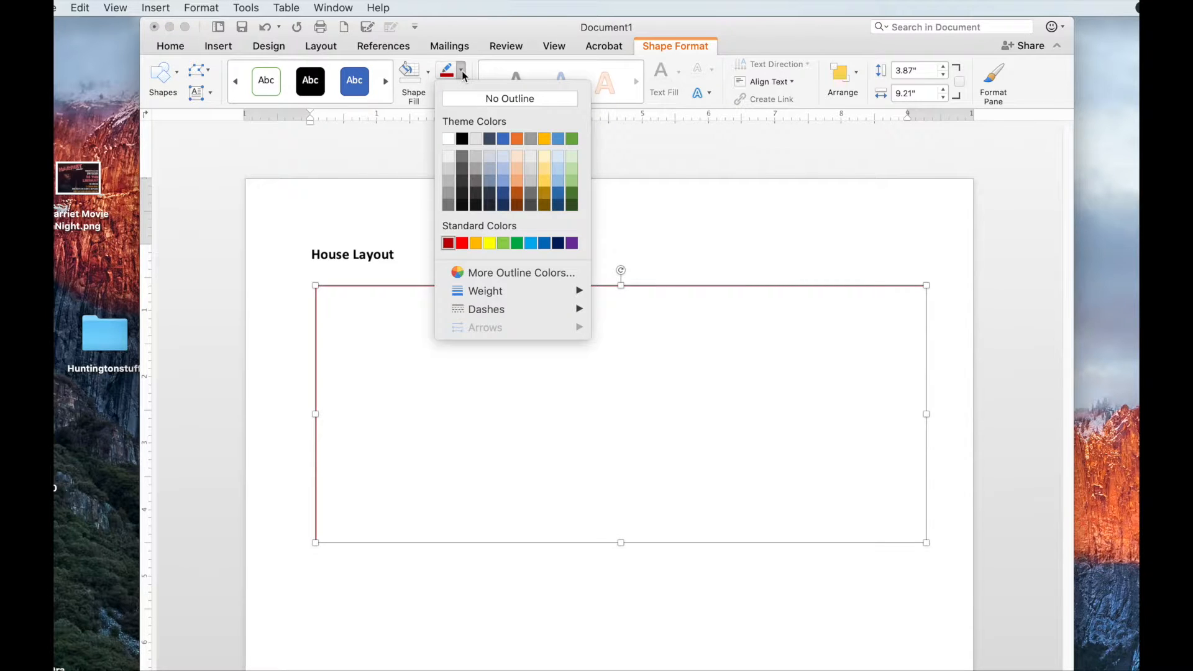
mouse_move(506, 296)
click(379, 161)
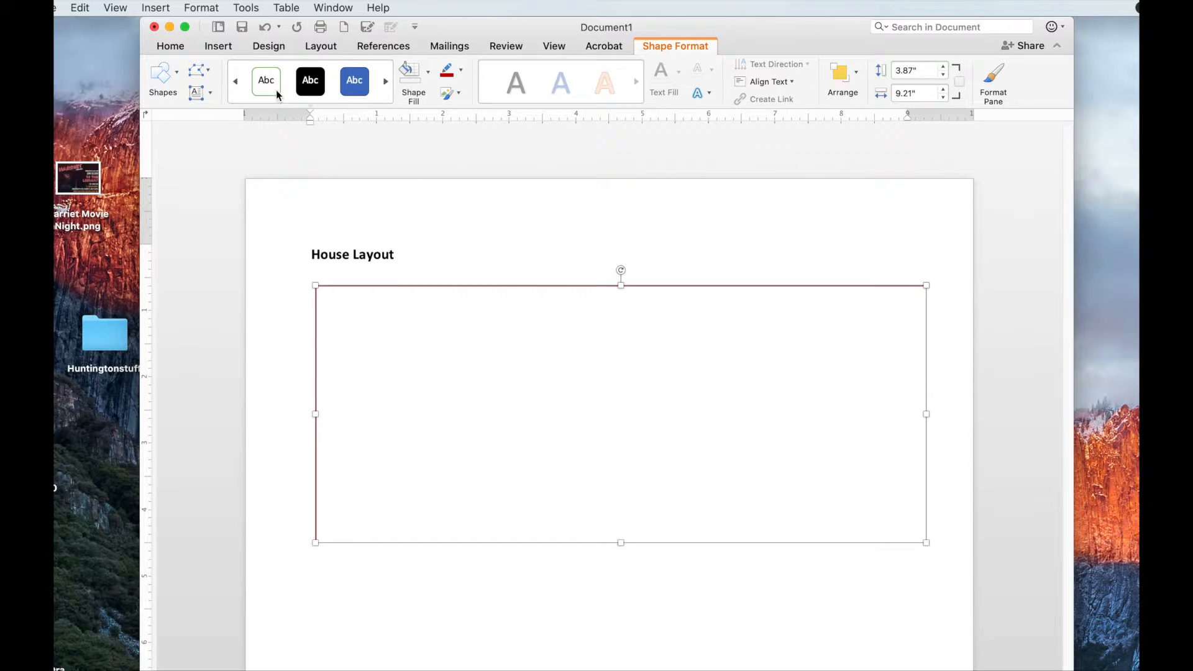
- Draw a second rectangle about 4.25" wide and 2.43" high beneath the large one, with its top edge meeting the large rectangle's bottom edge
click(221, 48)
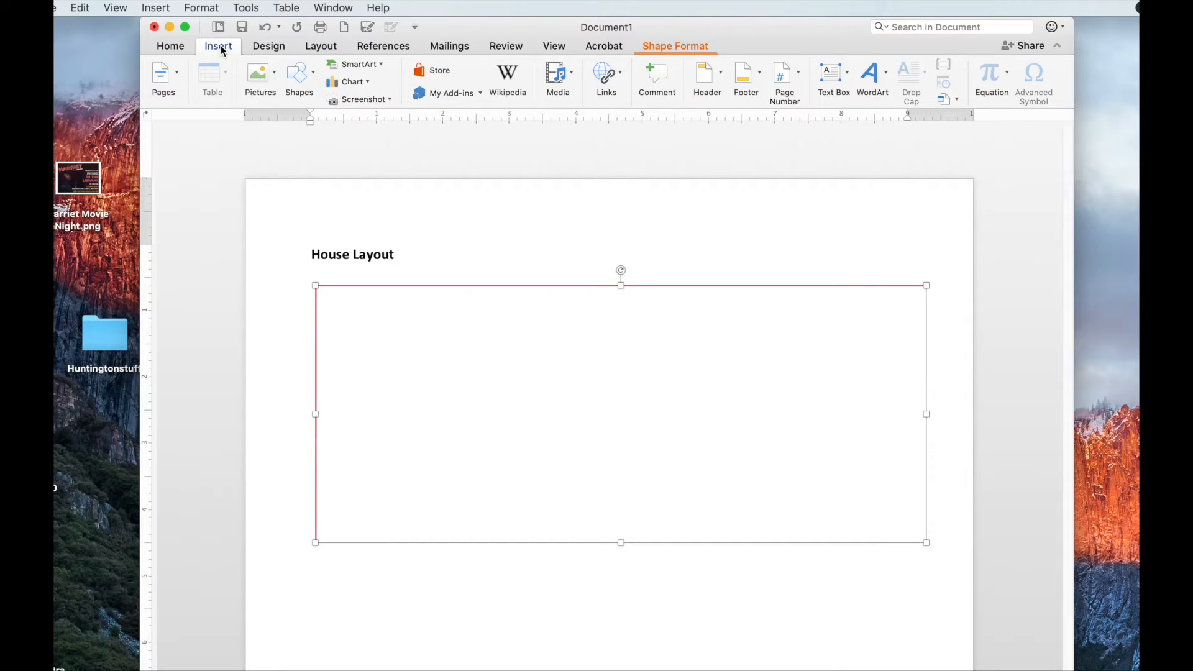
click(313, 77)
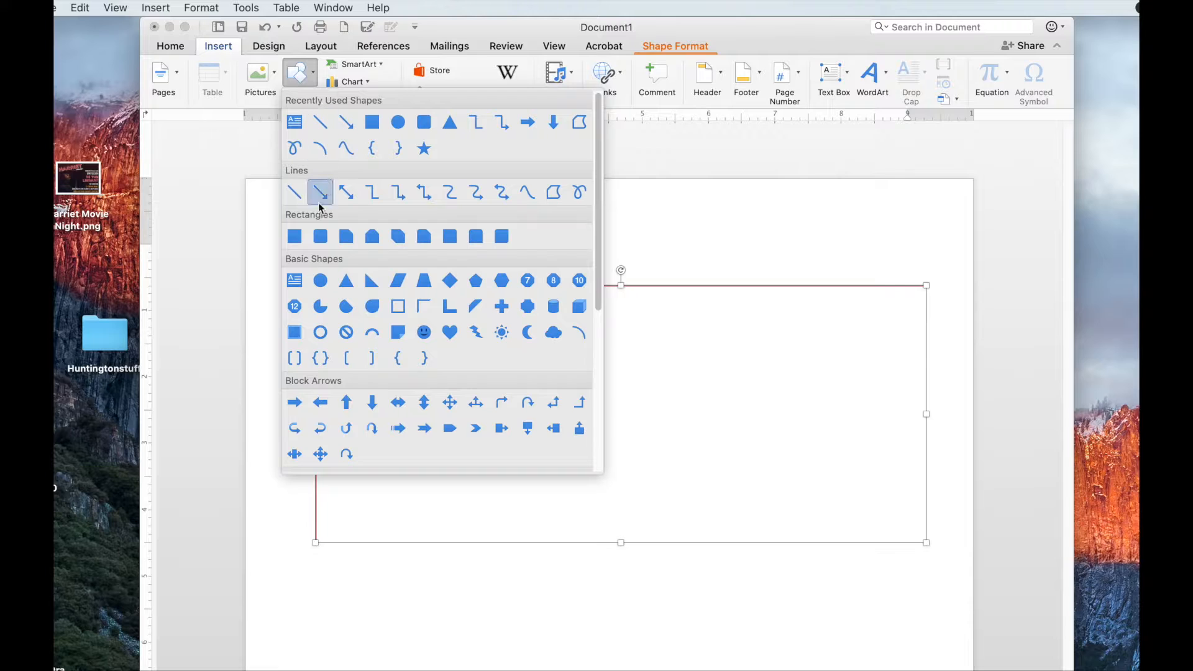
click(295, 236)
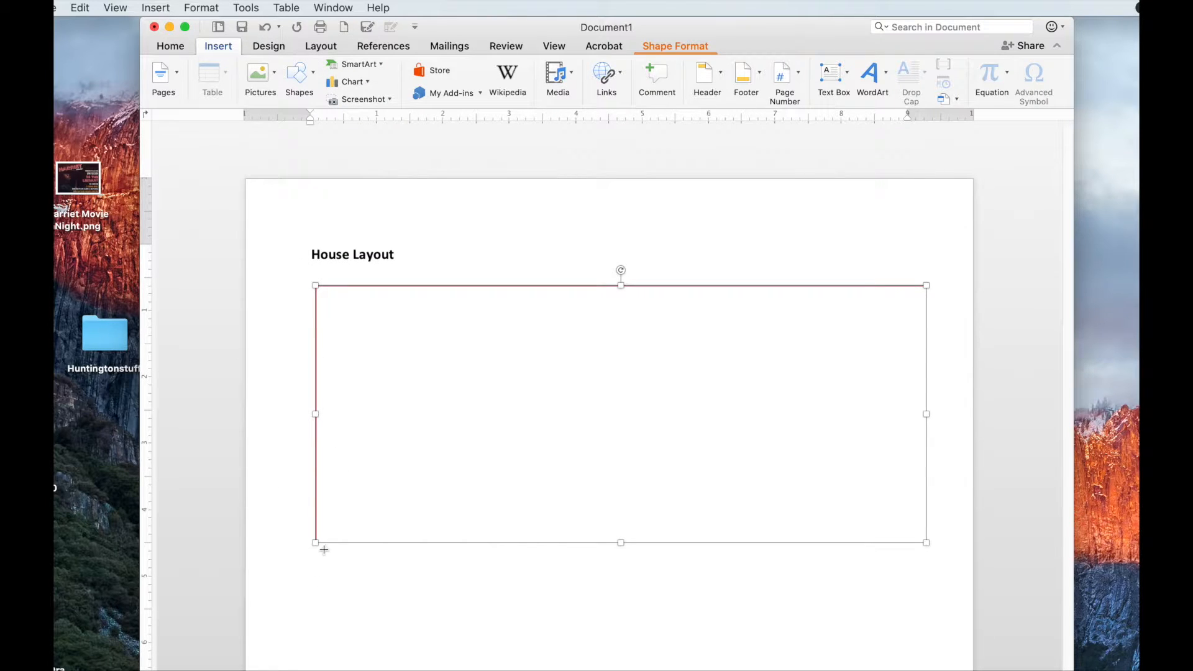
mouse_move(319, 545)
mouse_down()
mouse_move(488, 600)
mouse_move(583, 668)
mouse_move(609, 668)
mouse_up()
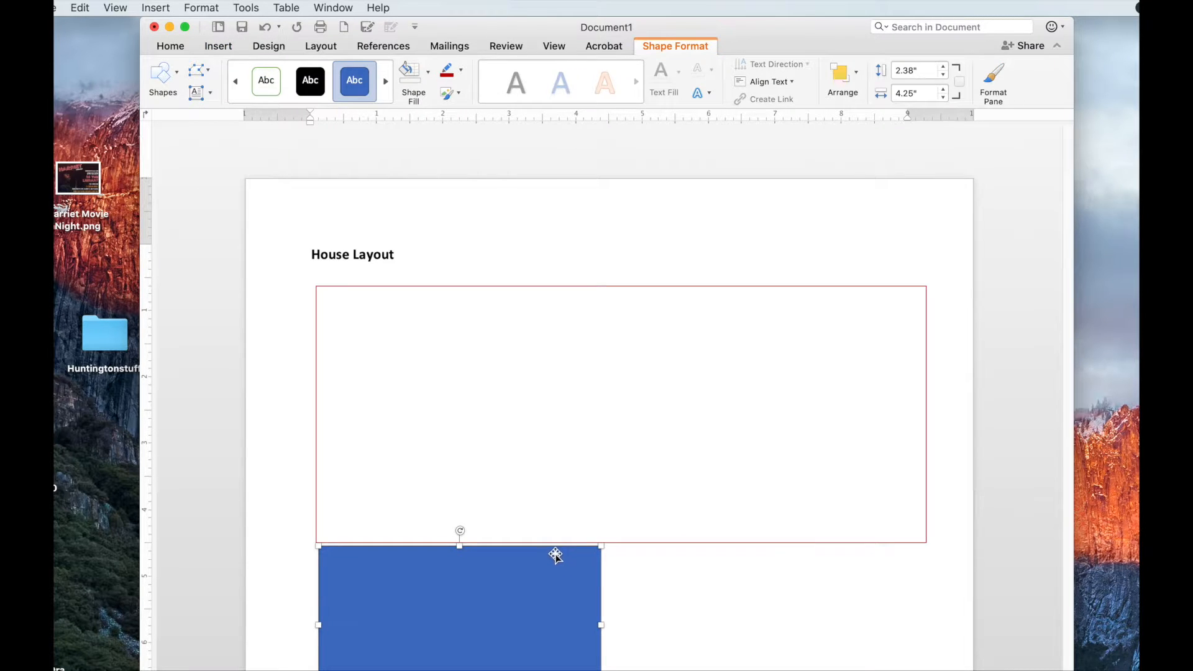
drag(462, 547, 461, 543)
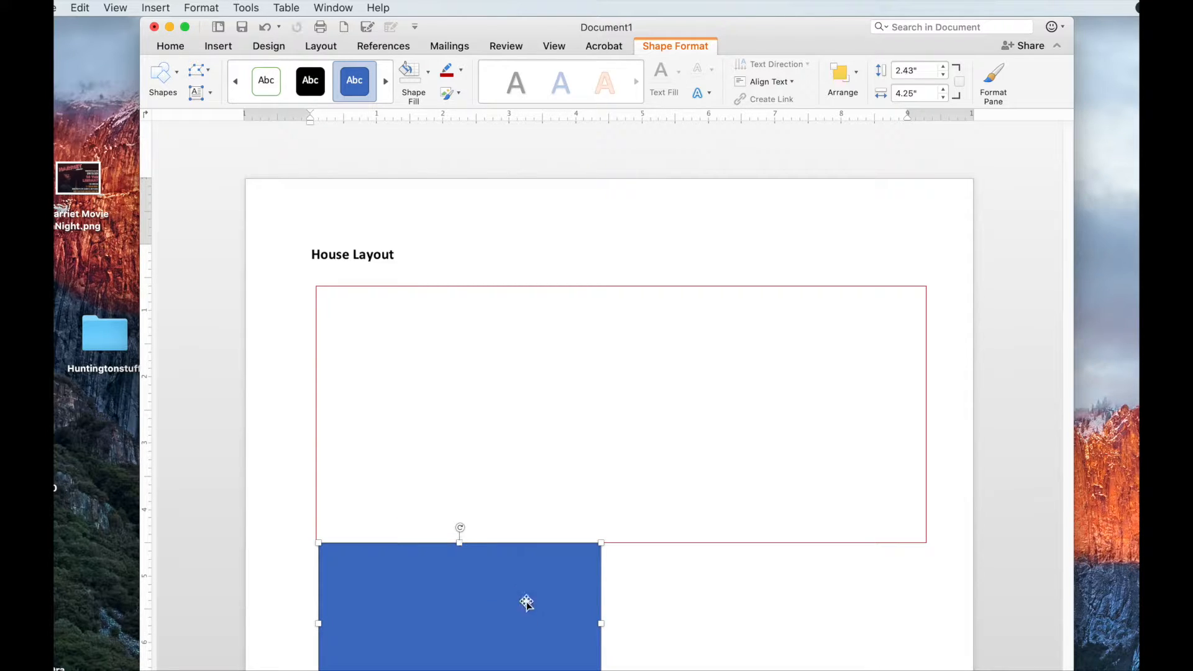
- Fill the smaller lower rectangle with light gray
double_click(466, 603)
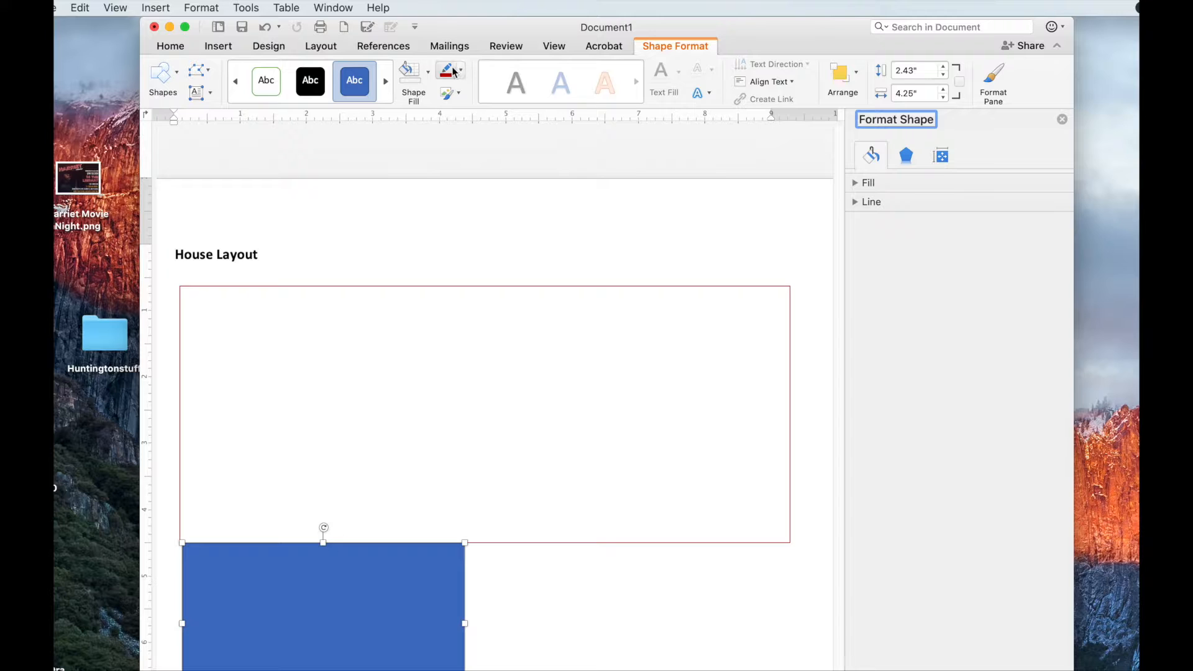
click(428, 73)
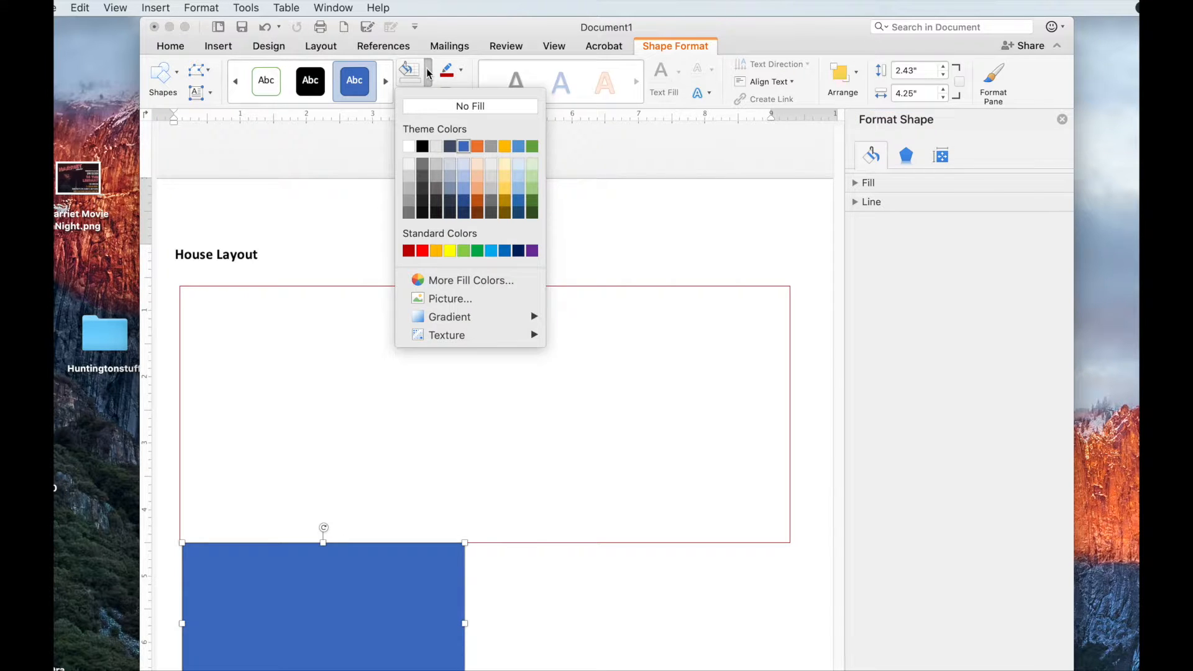
click(409, 177)
drag(533, 24, 624, 25)
click(691, 467)
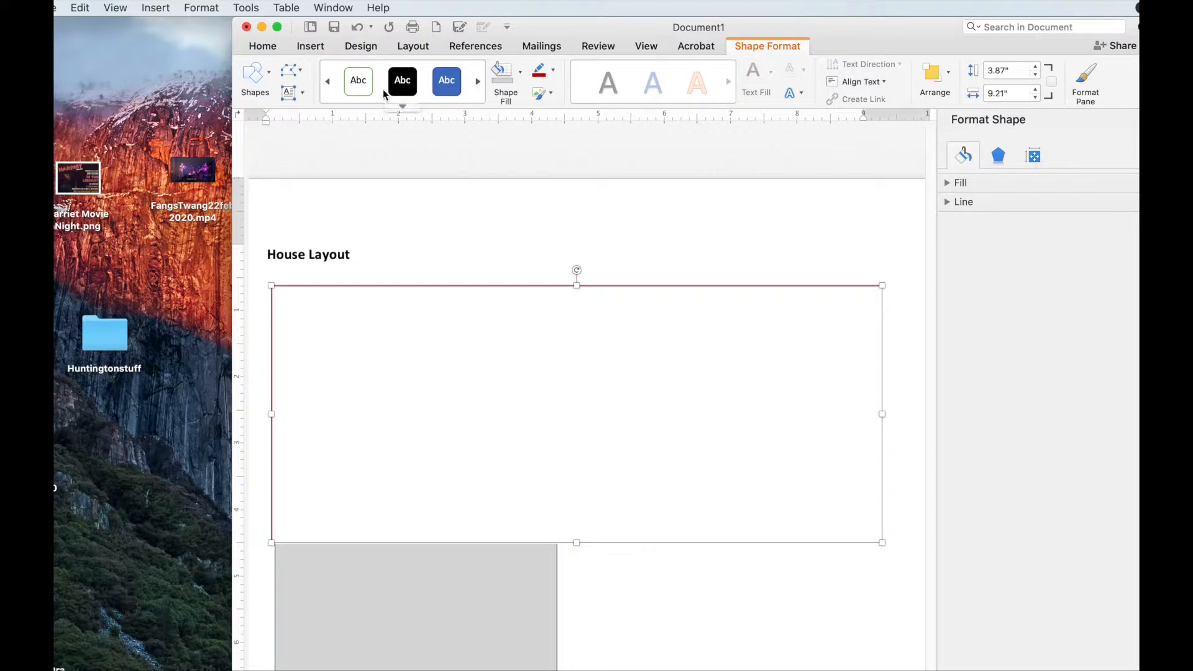
- Draw a horizontal line about 3.29" long inside the large rectangle, starting near the middle of its left edge
click(153, 9)
mouse_move(205, 40)
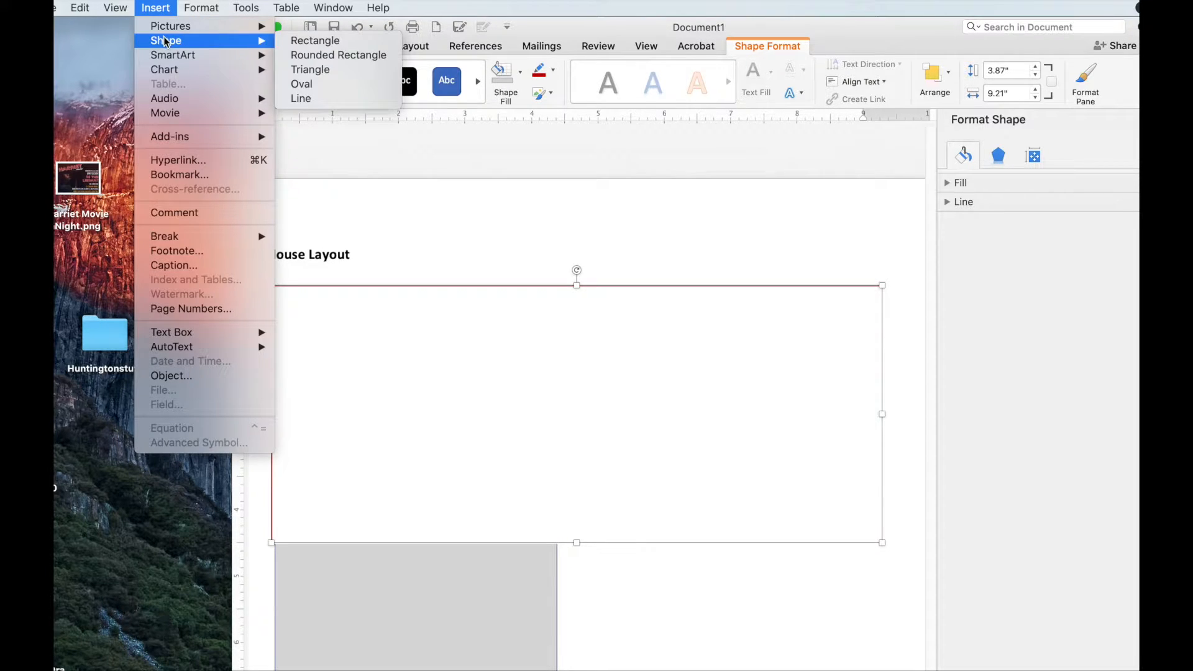
click(324, 41)
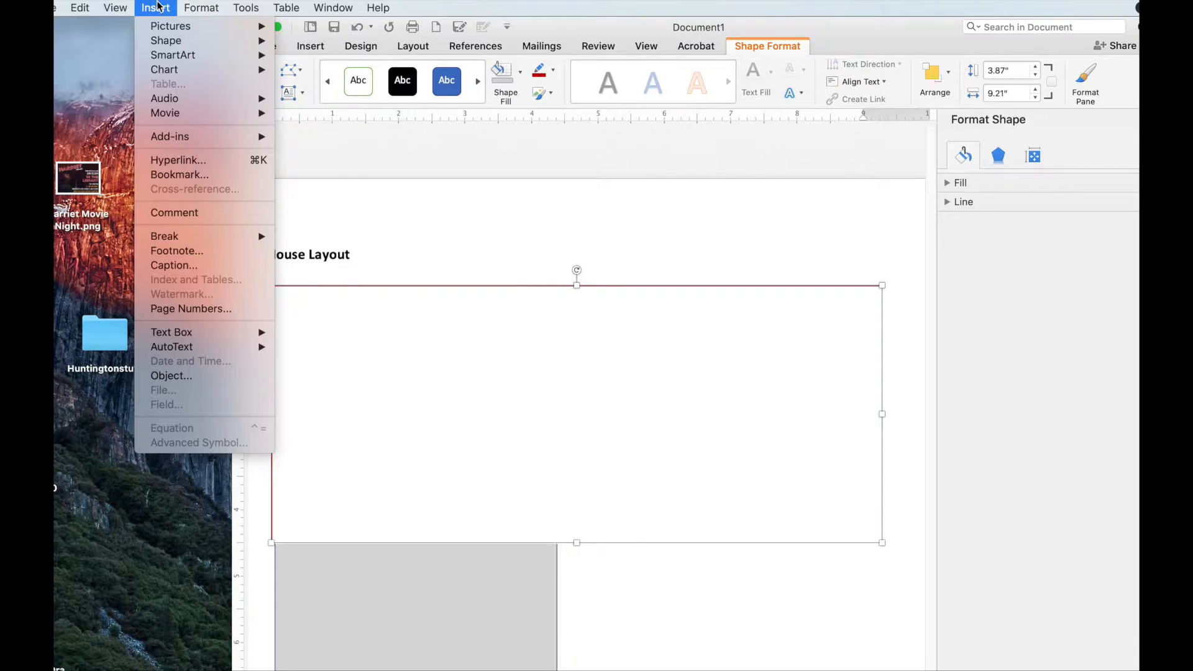
click(320, 47)
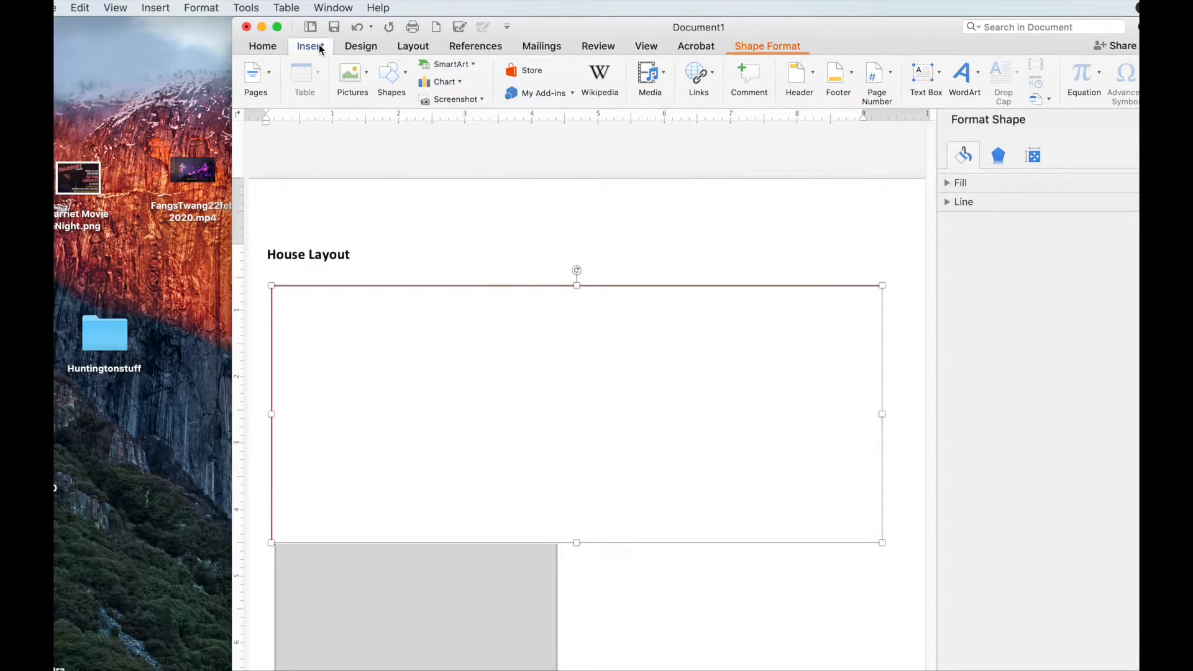
click(406, 78)
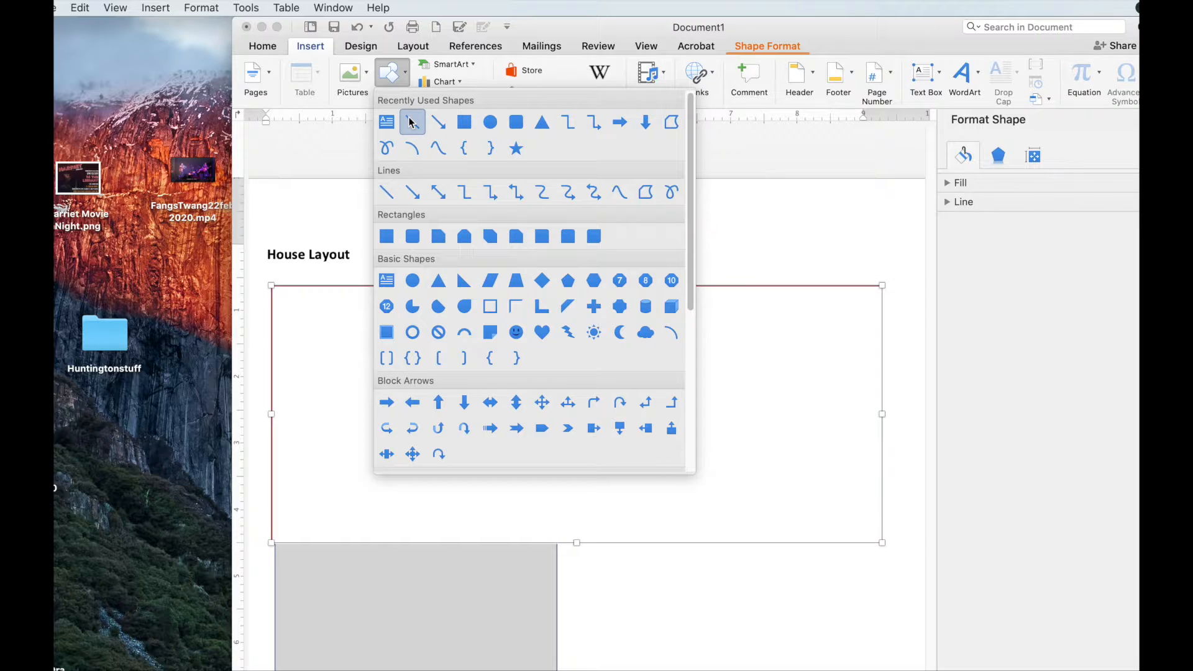
click(386, 194)
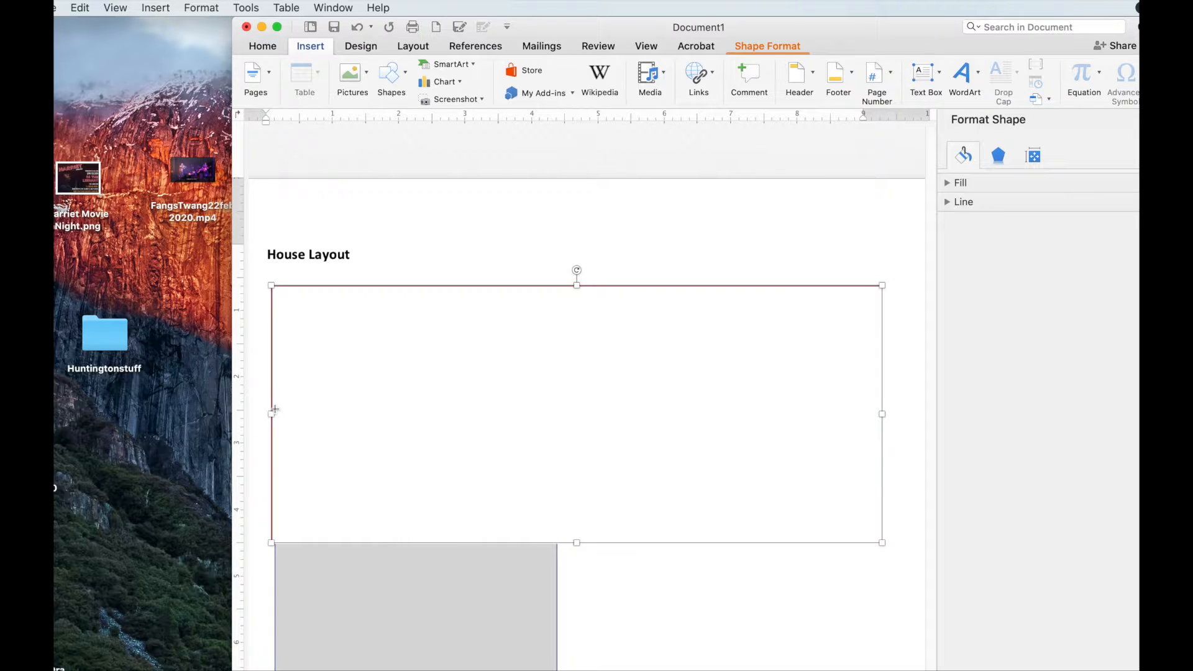
drag(273, 407, 491, 405)
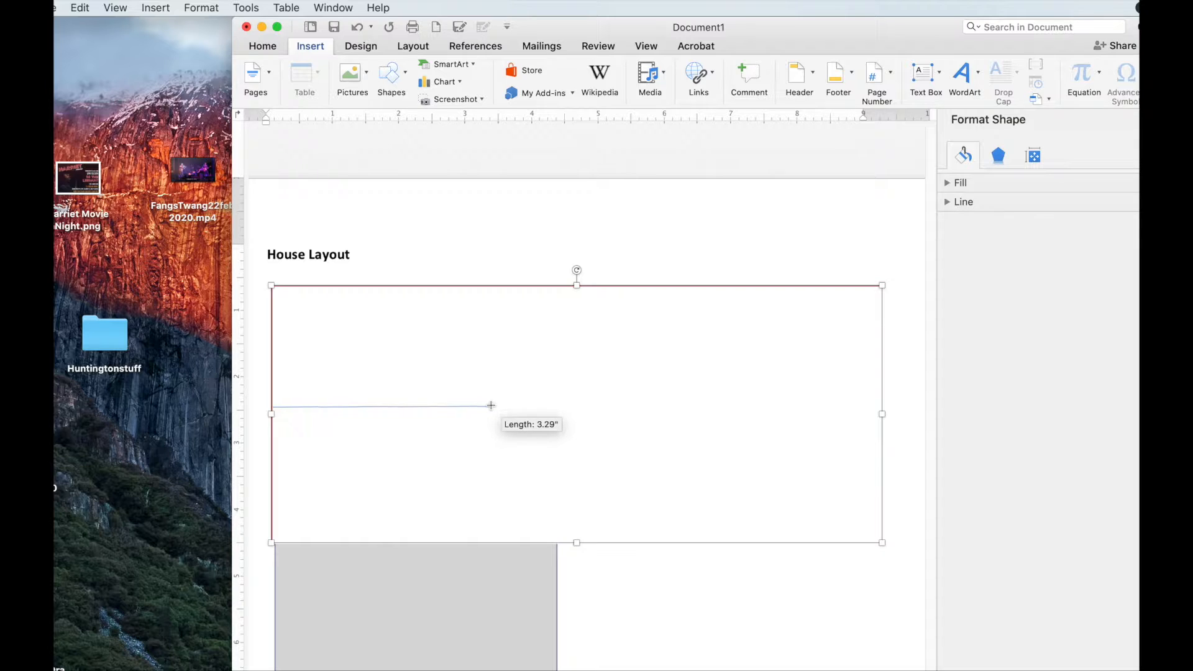
- Duplicate the horizontal line and place the copy at about the same height, ending near the large rectangle's right edge
drag(596, 410, 597, 411)
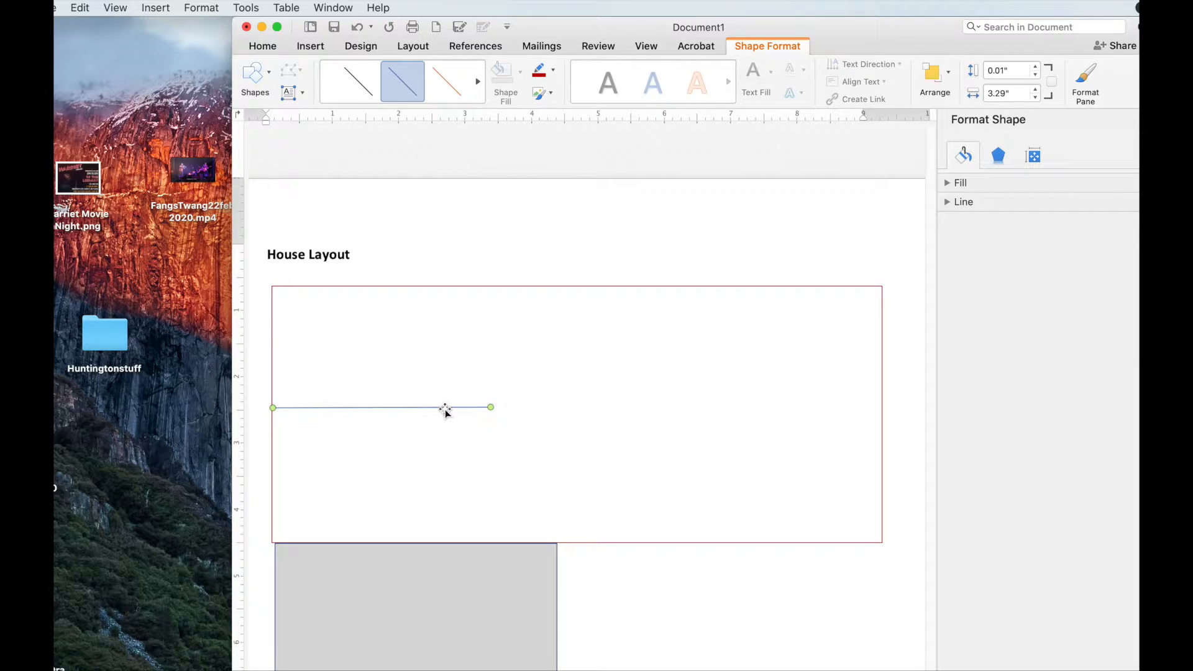
key(super+v)
drag(479, 419, 857, 407)
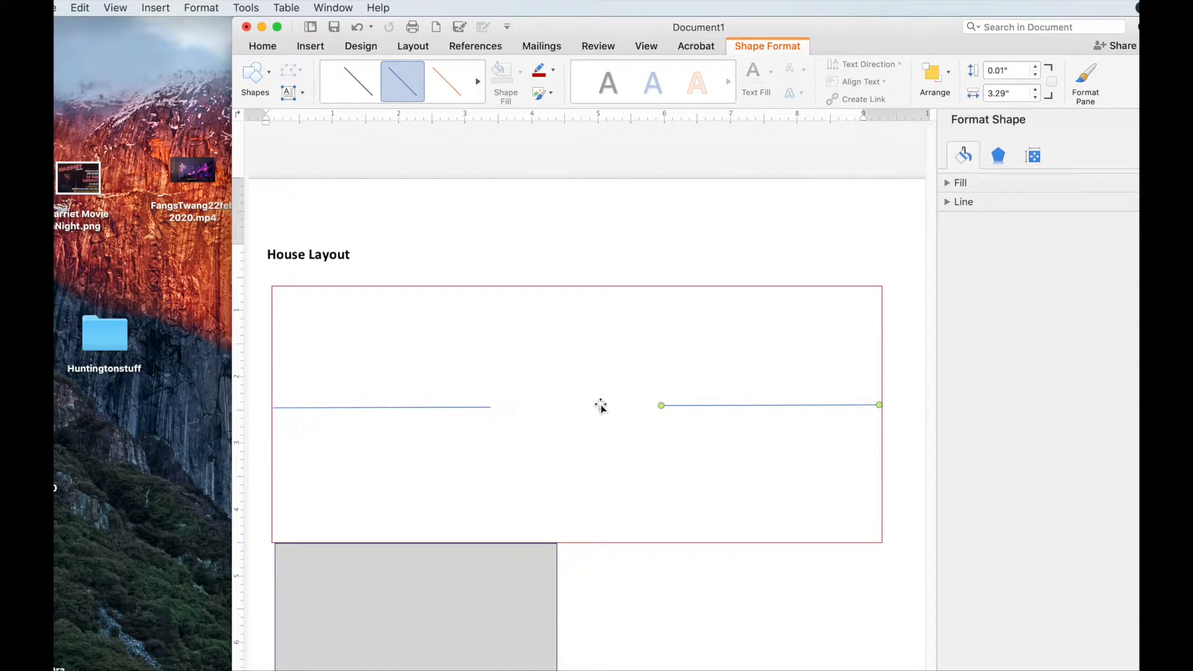
- Add another copy of the line as a vertical line about 1.51" high, rising from the gray rectangle's upper-right corner inside the large rectangle
key(super+v)
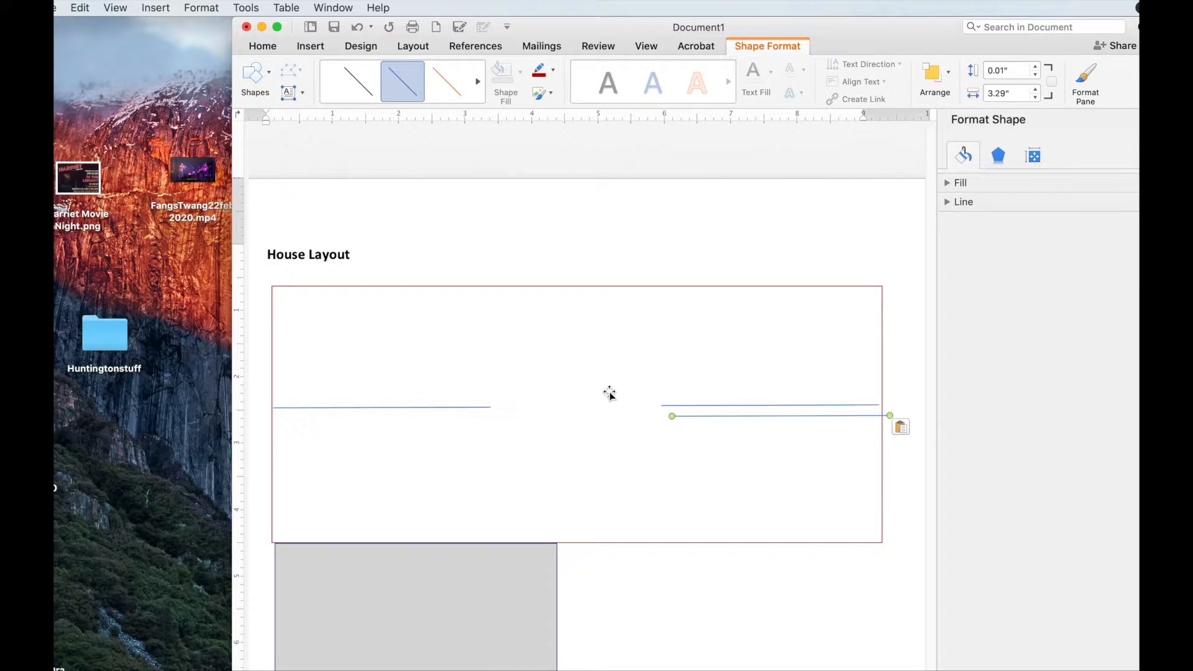
drag(696, 418, 625, 433)
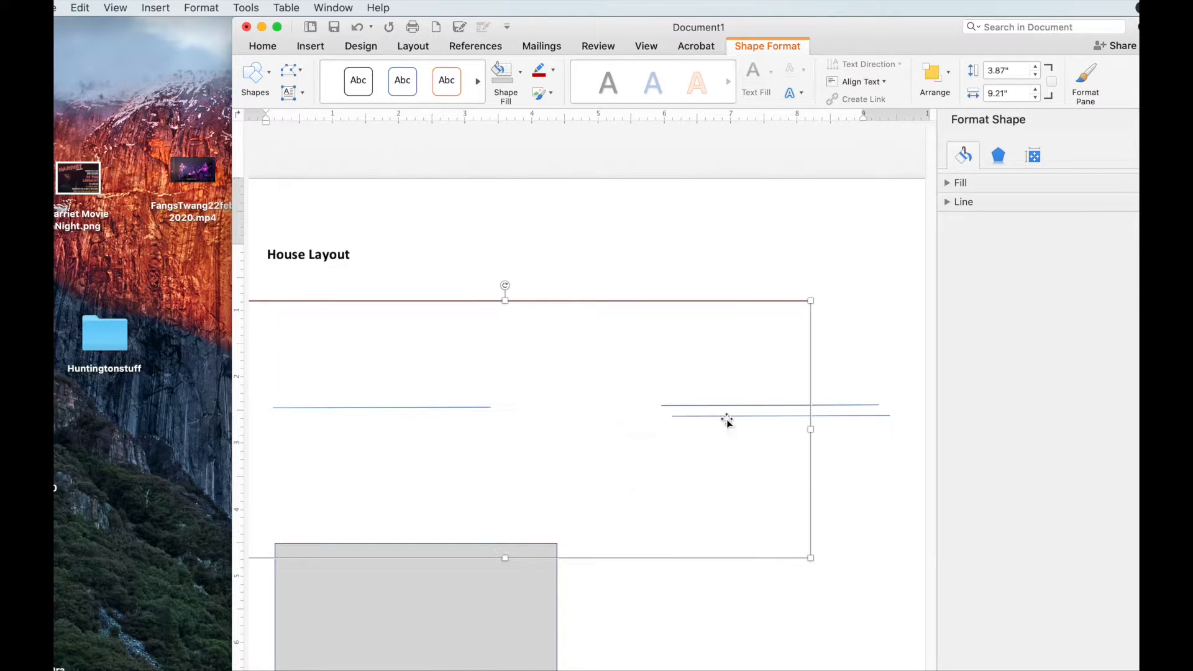
drag(706, 300, 780, 290)
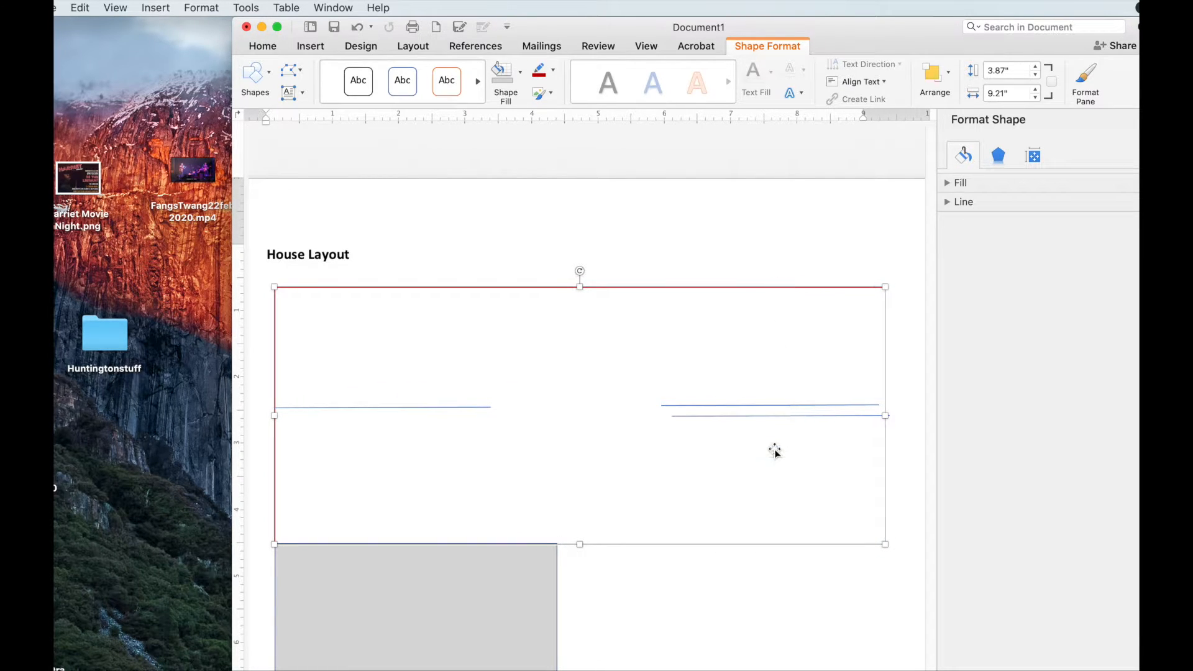
click(741, 417)
drag(740, 418, 606, 322)
drag(698, 458, 607, 489)
drag(606, 324, 607, 387)
drag(602, 440, 556, 485)
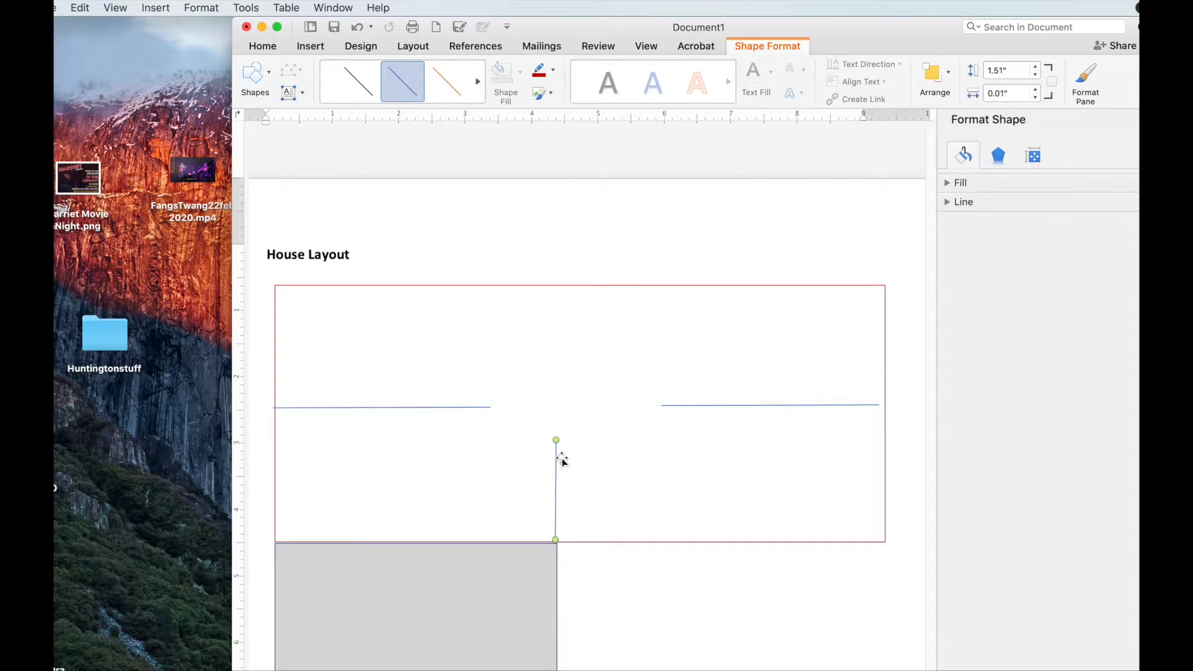
- Extend the vertical line upward until its upper end is level with the two horizontal lines
drag(556, 439, 550, 409)
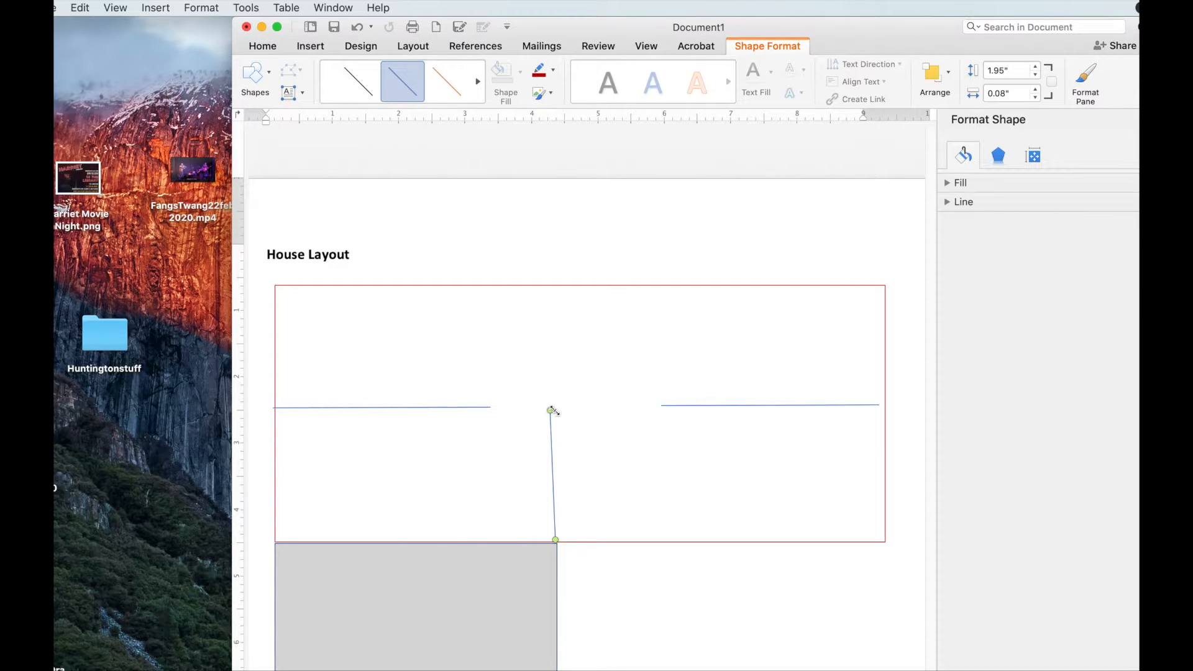
drag(551, 410, 553, 407)
click(597, 388)
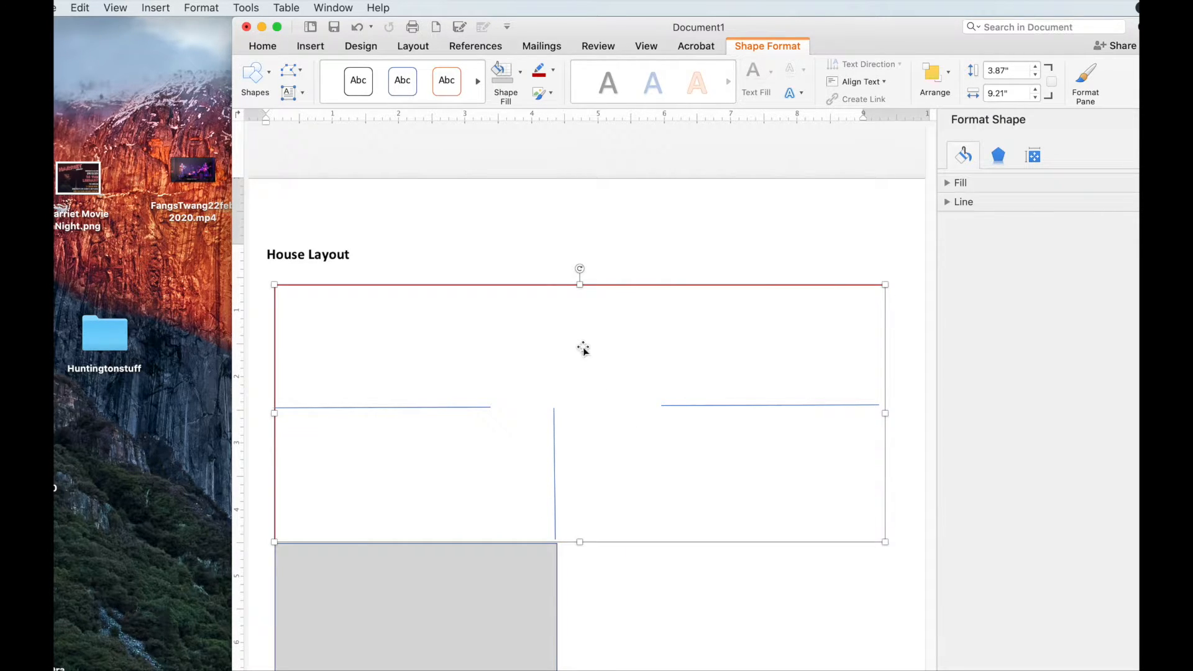
- Draw a short diagonal door line about 0.66" wide and 0.33" high, sloping down from the inner end of the left horizontal line
click(154, 7)
mouse_move(169, 44)
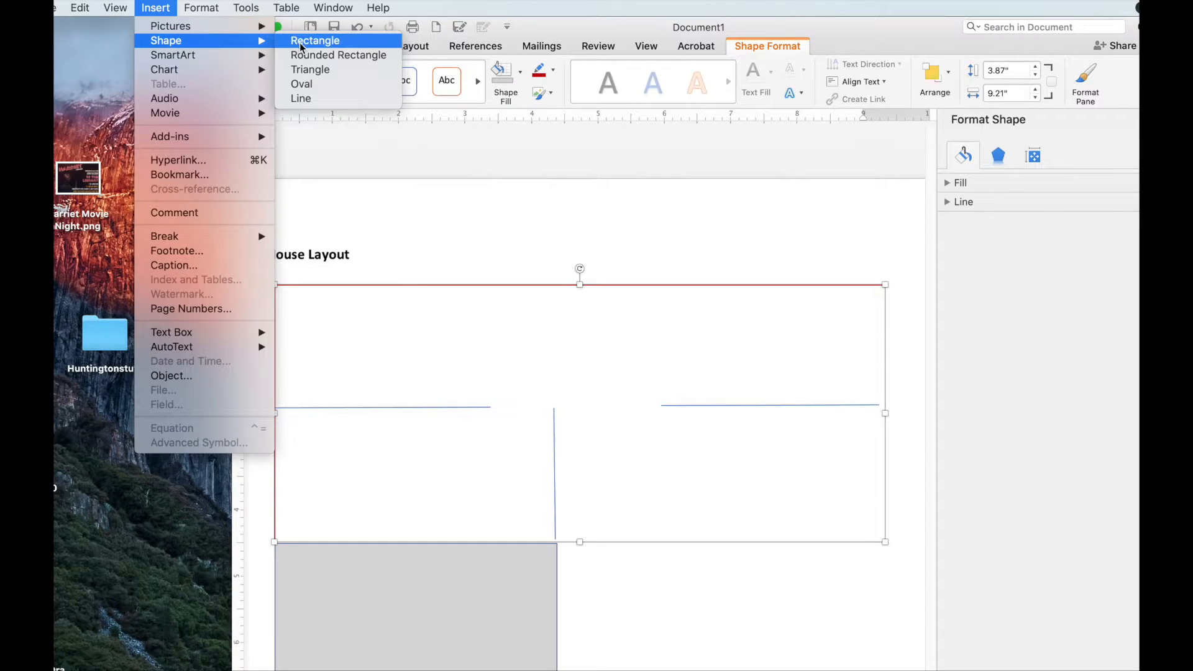
click(301, 98)
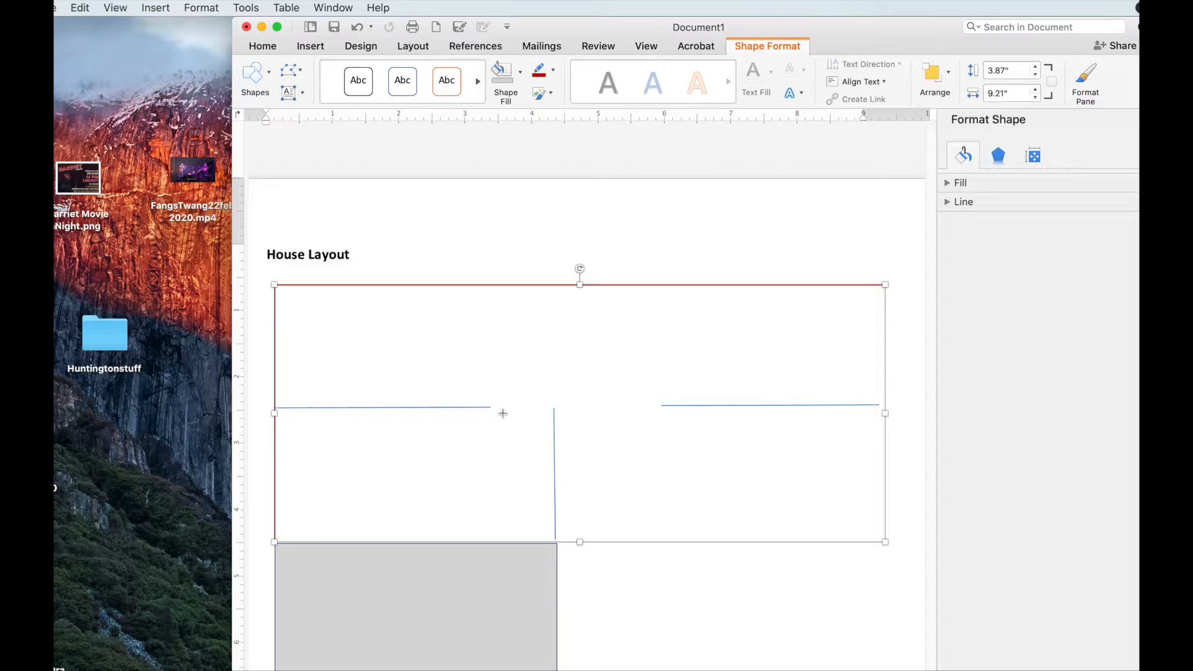
drag(492, 408, 576, 431)
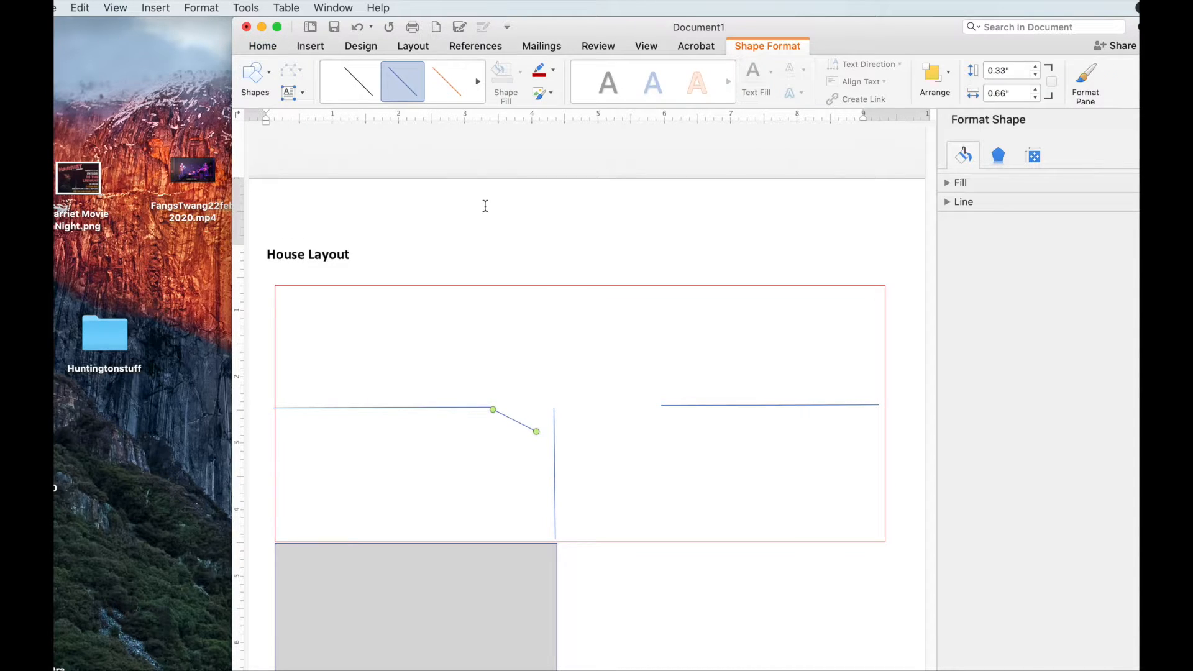
- Set the diagonal door line's weight to 3 pt
click(552, 73)
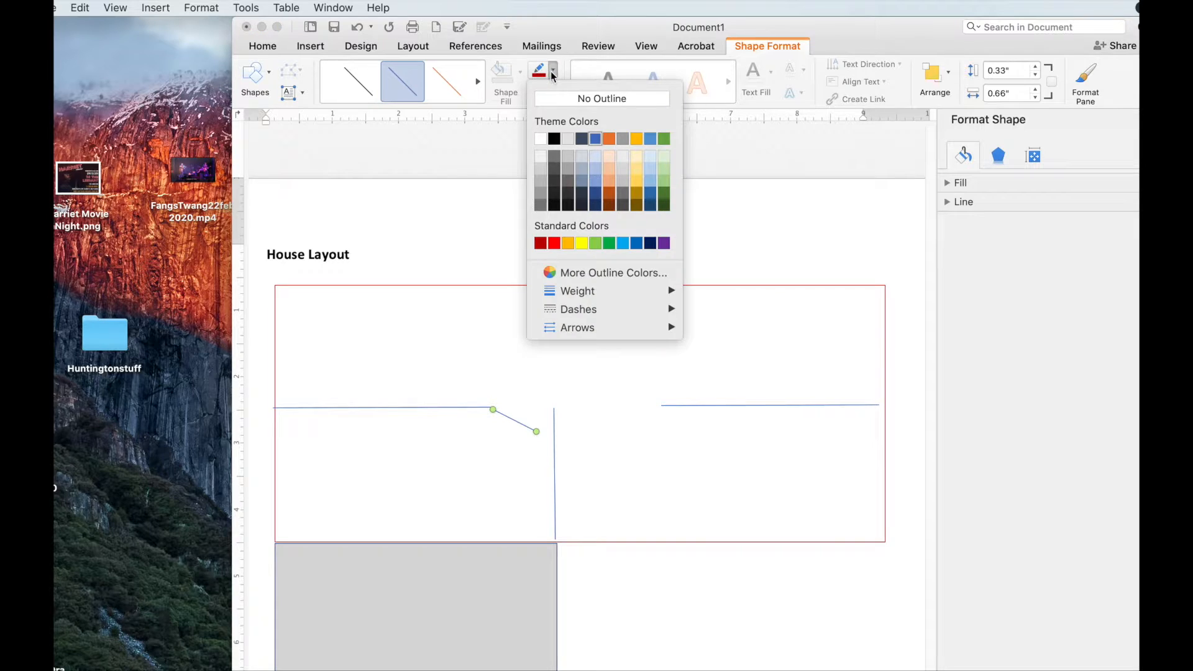
mouse_move(625, 308)
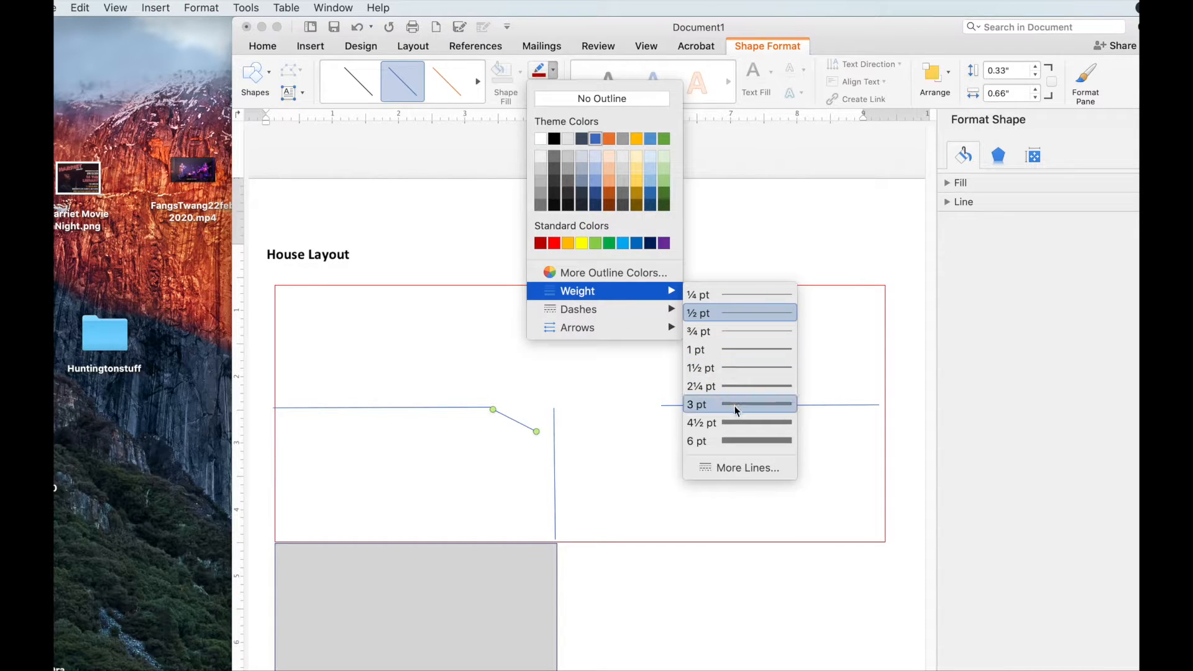
click(728, 405)
click(497, 514)
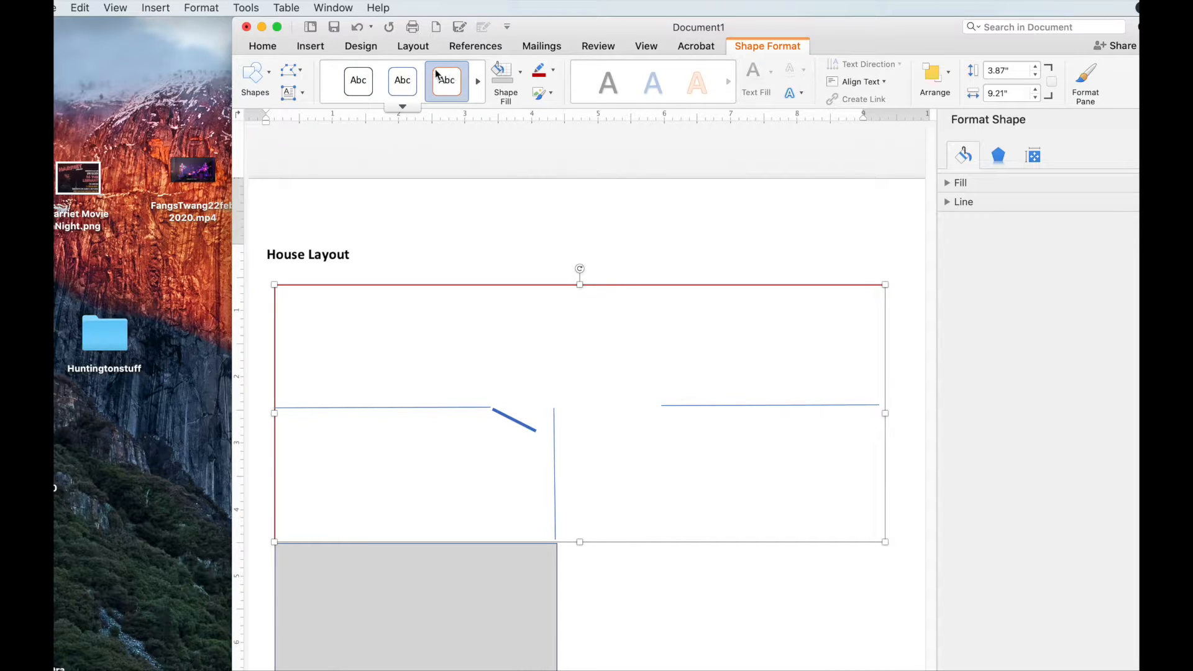
- Draw a vertical line about 0.64" long on the lower half of the large rectangle's left edge
click(155, 7)
mouse_move(168, 41)
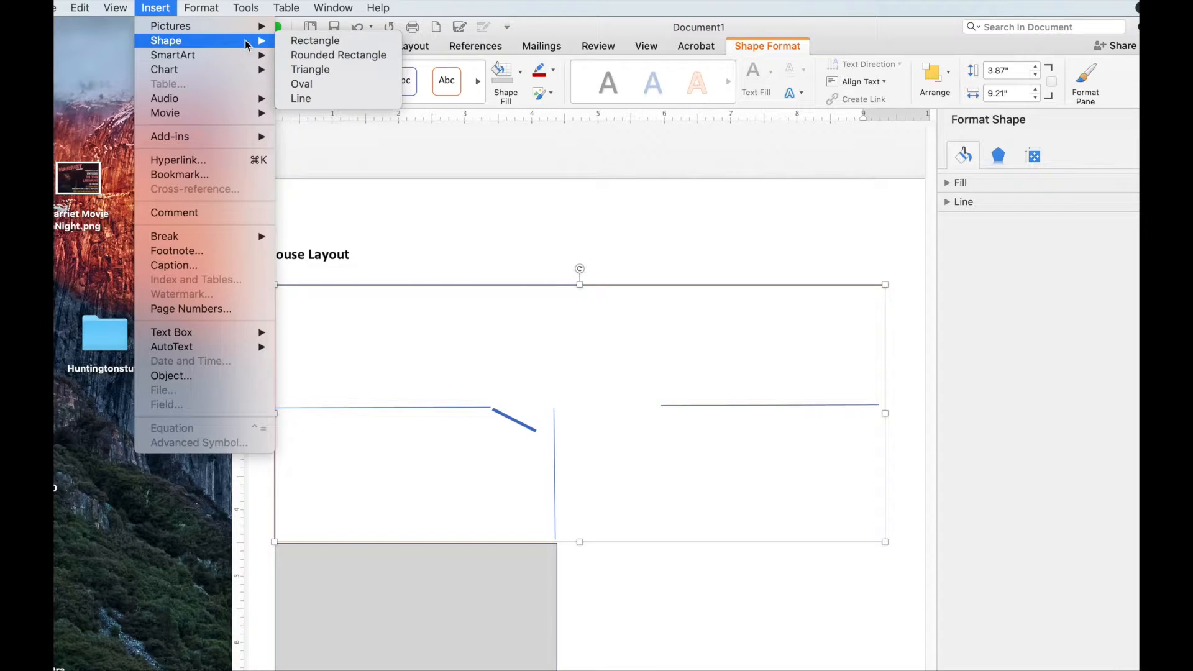
click(311, 98)
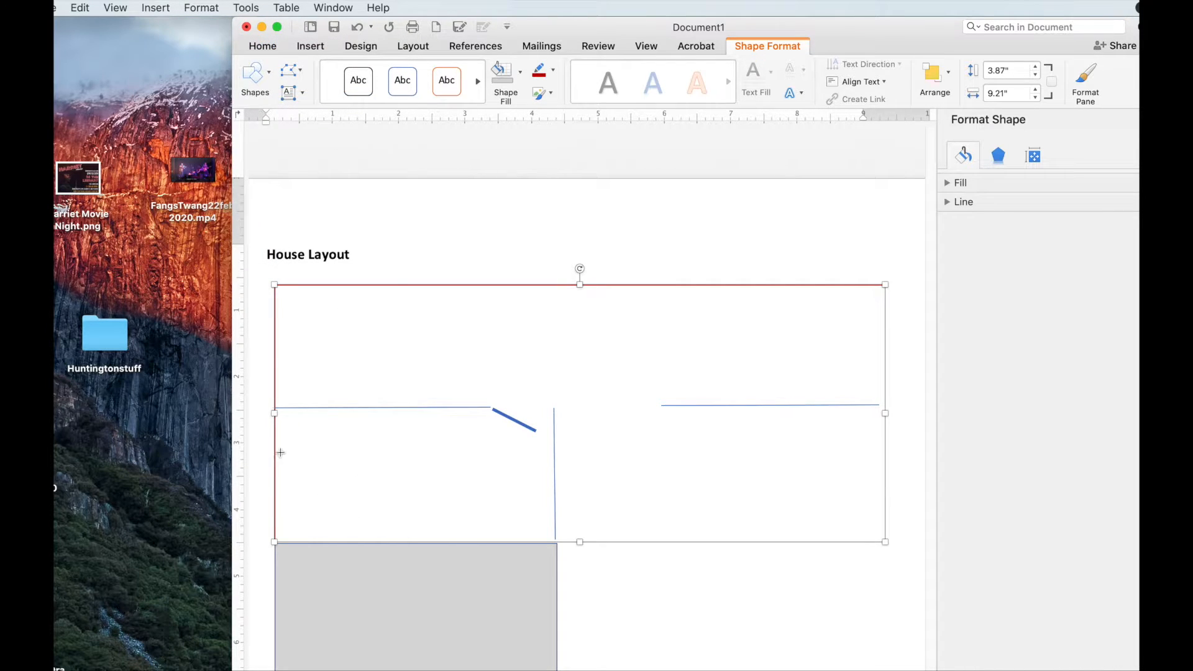
drag(275, 455, 274, 496)
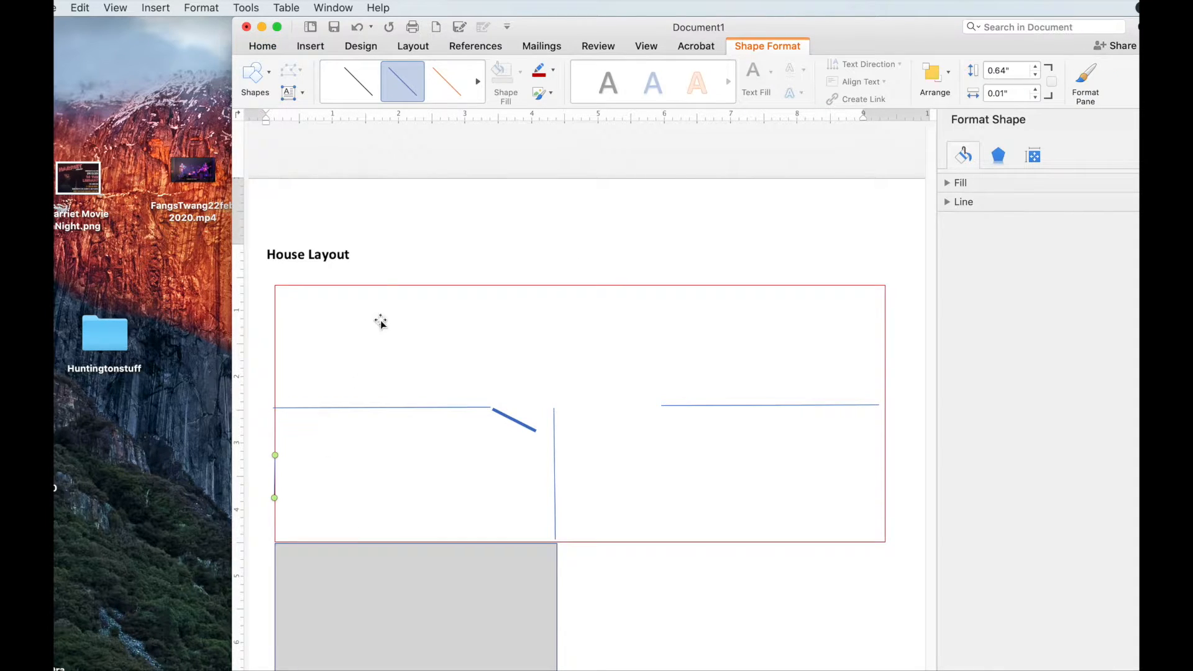
- Set the weight of the short line on the large rectangle's left edge to 6 pt
click(552, 72)
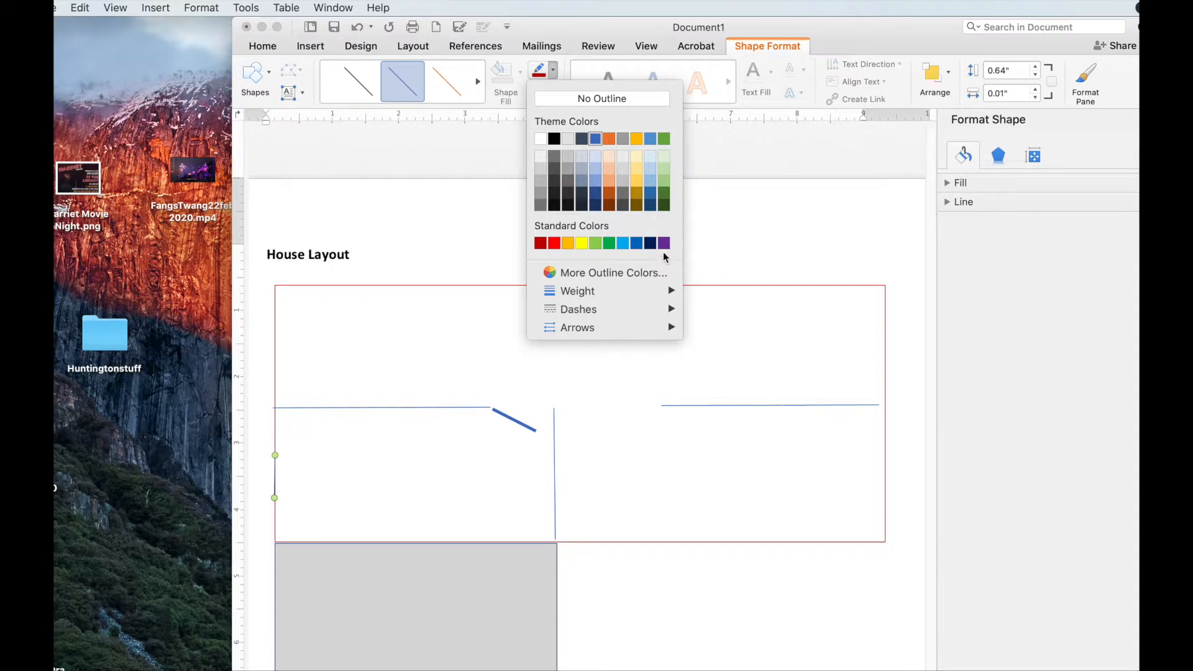
mouse_move(650, 295)
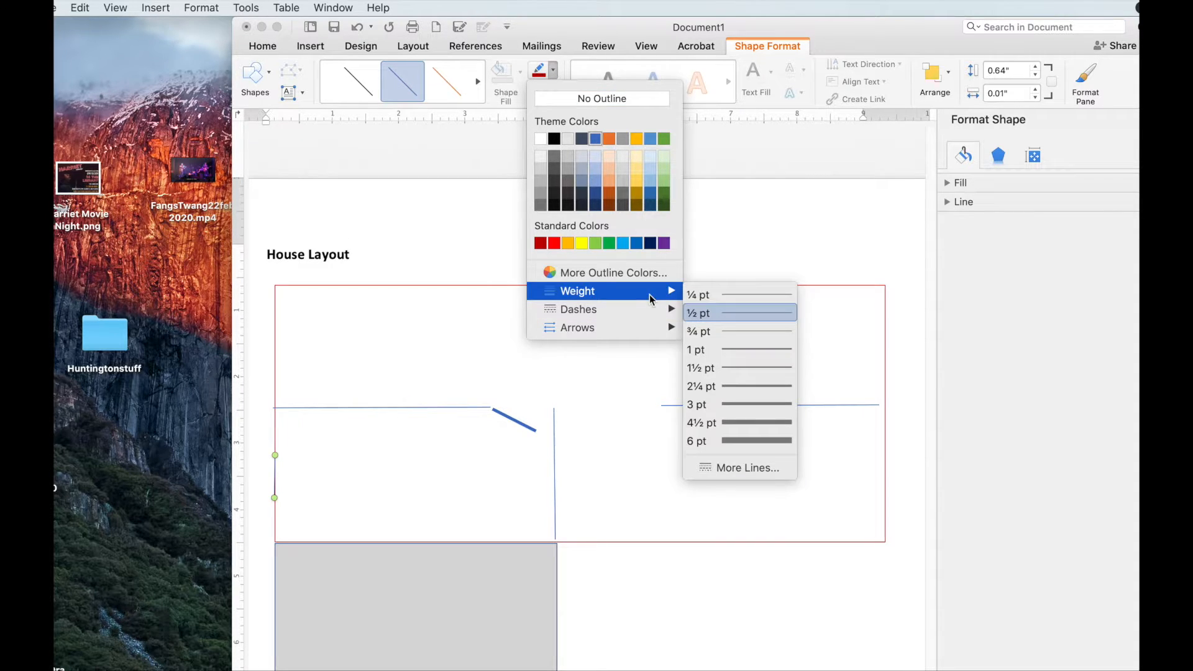
click(751, 438)
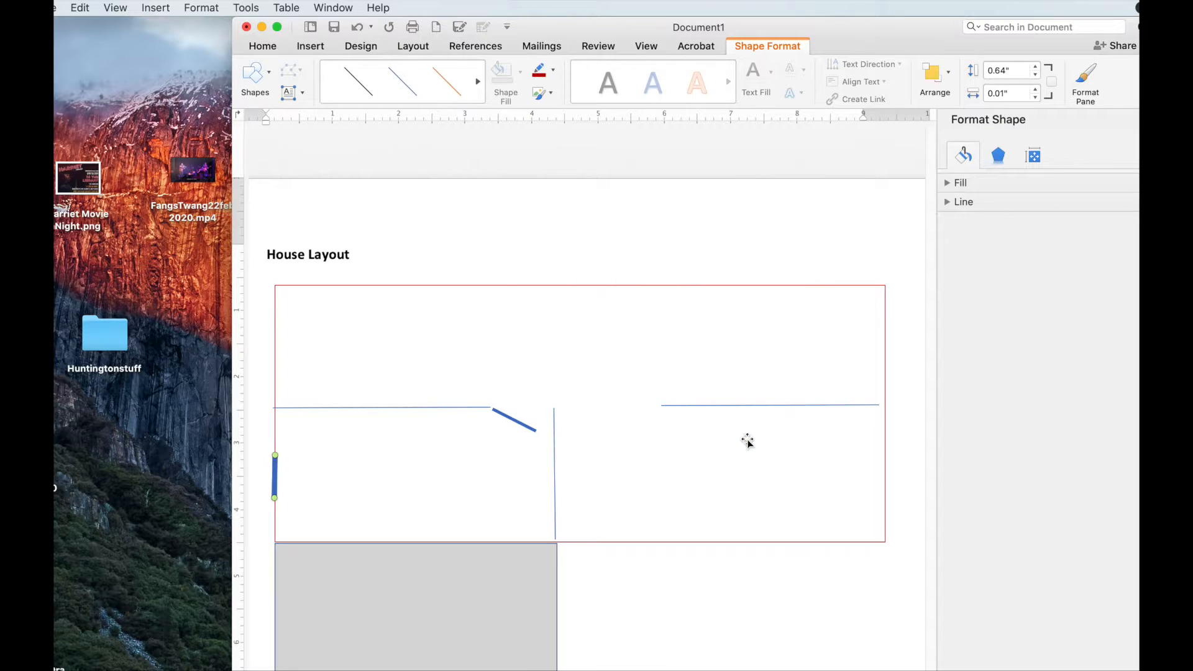
- Apply the black line style to the short line on the left edge and give it a 6 pt weight
click(358, 87)
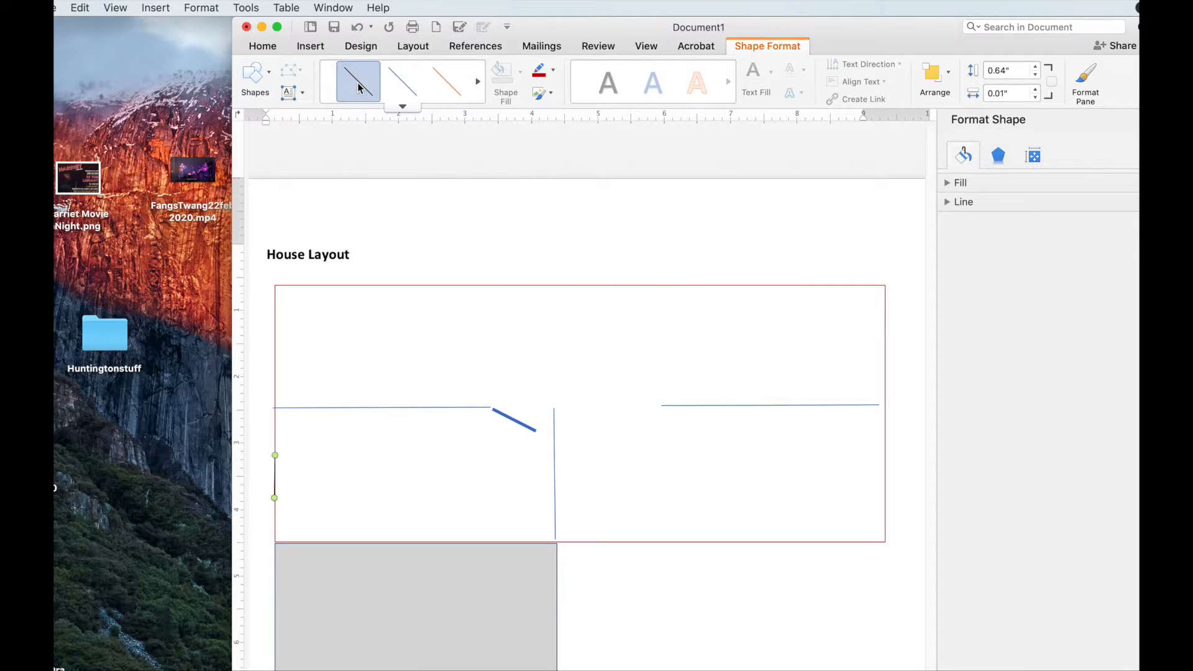
click(551, 78)
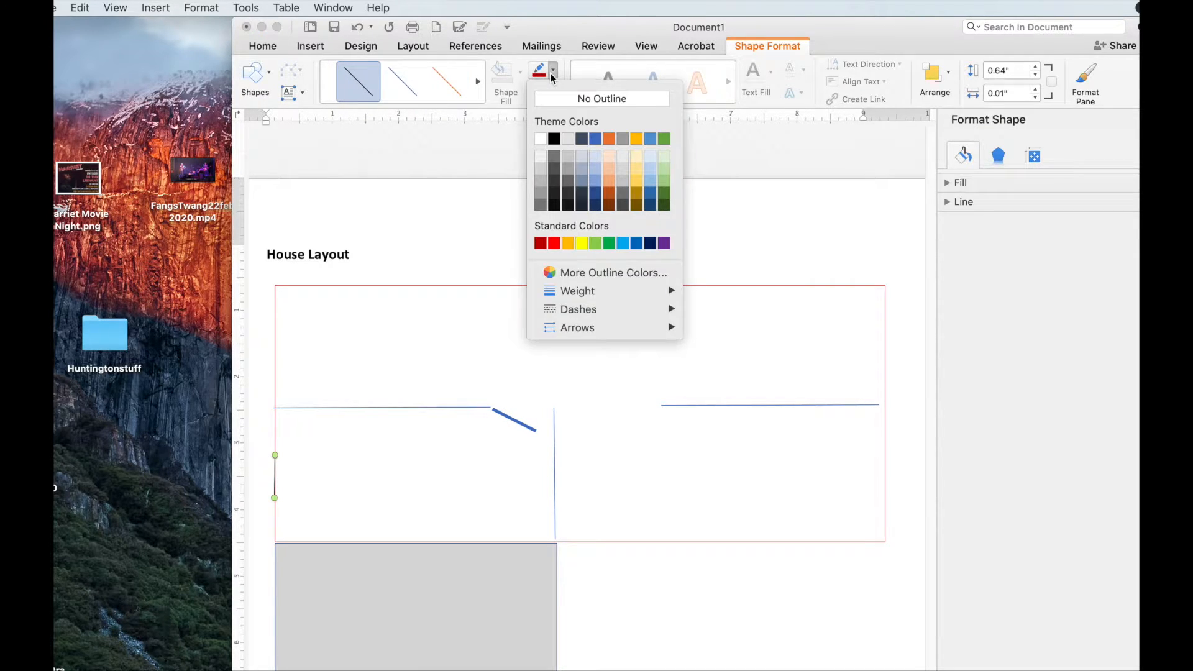
mouse_move(610, 299)
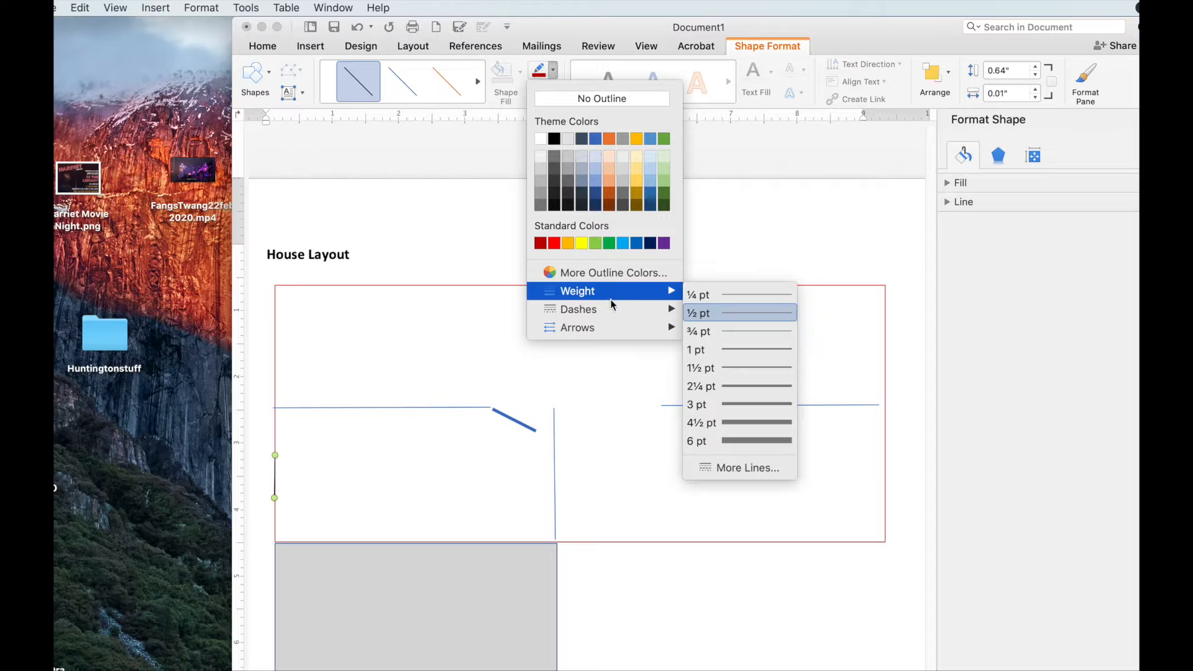
click(741, 438)
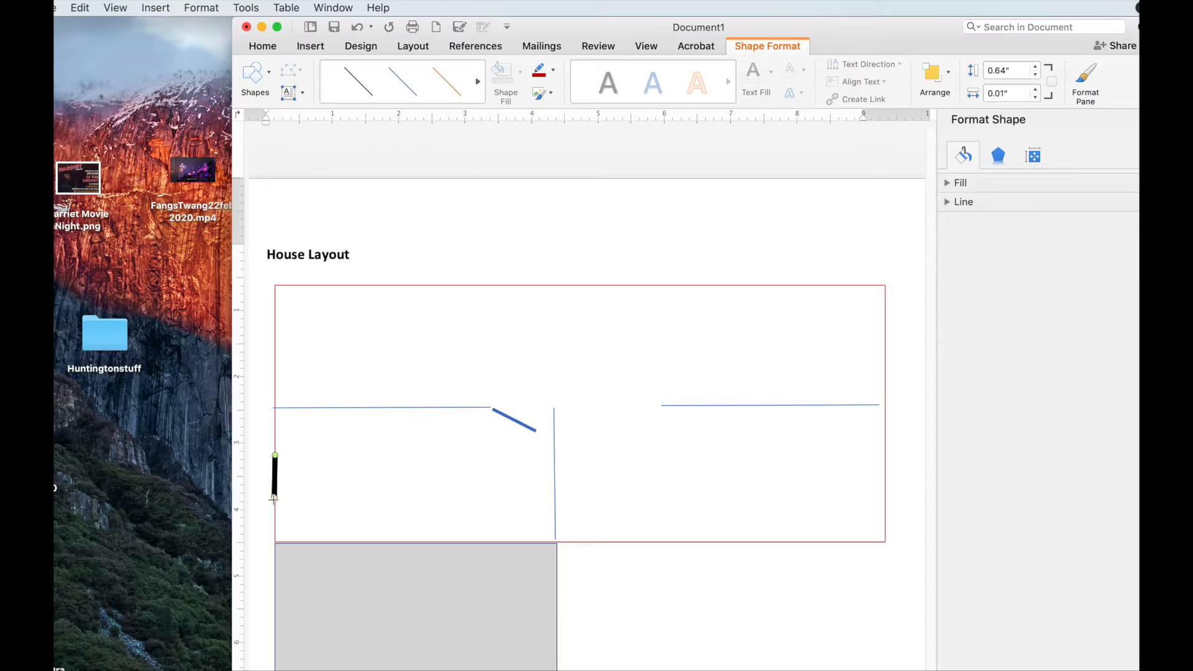
- Lengthen the thick black line to about 0.76" and place a copy on the upper half of the large rectangle's left edge
drag(276, 498, 292, 508)
key(super+c)
key(super+v)
drag(286, 466, 276, 345)
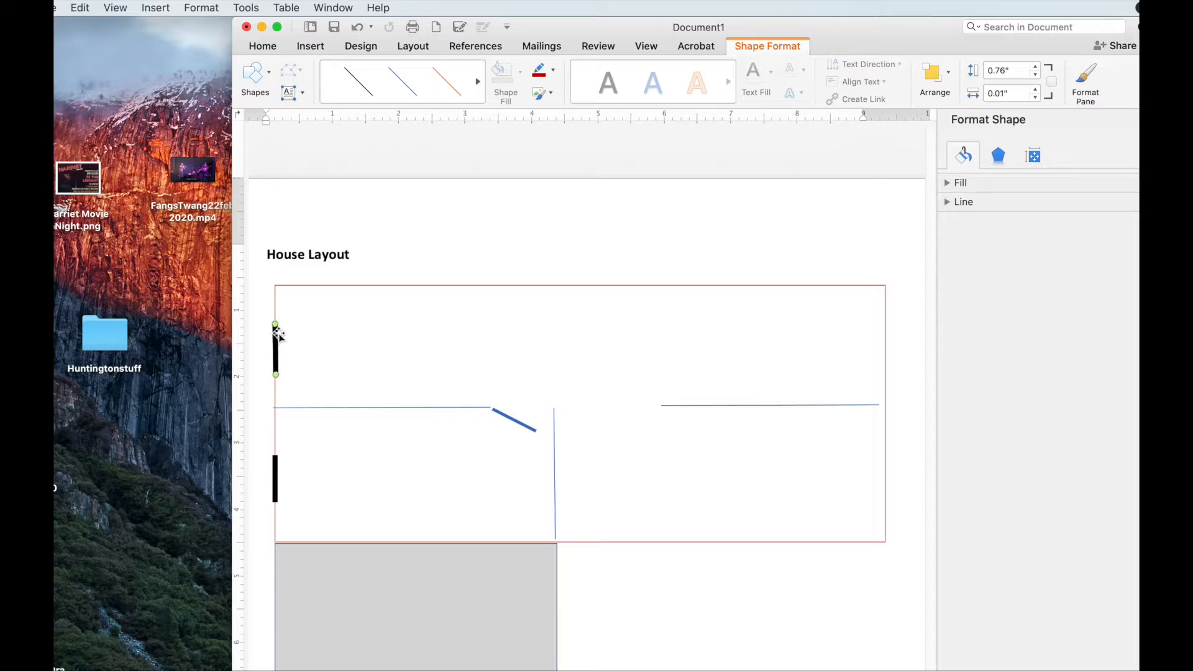
drag(276, 324, 276, 325)
click(319, 336)
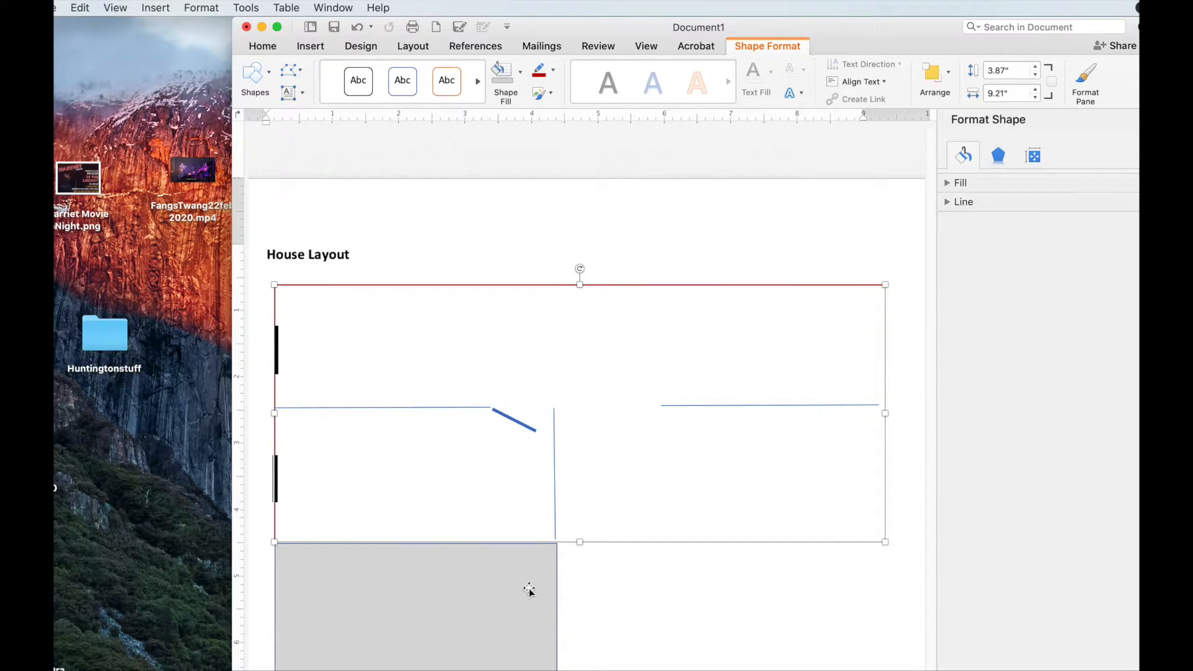
- Add another copy of the thick line, about 1.71" long, along the gray rectangle's right edge and color it dark red
key(super+v)
drag(276, 307, 555, 670)
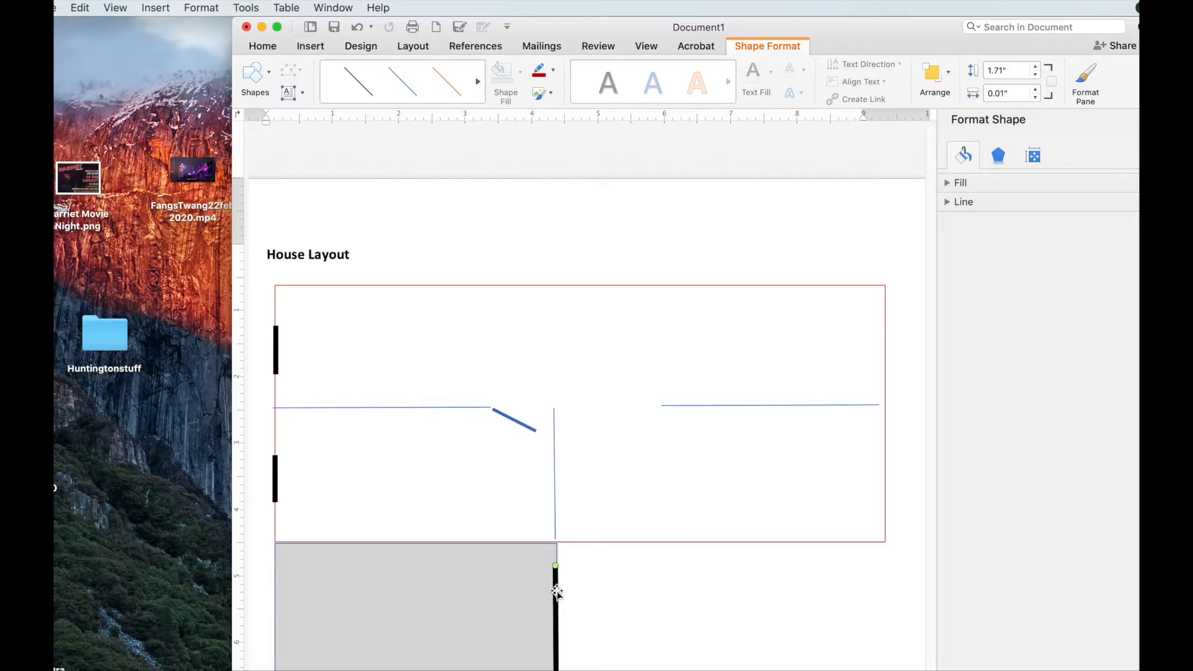
click(554, 70)
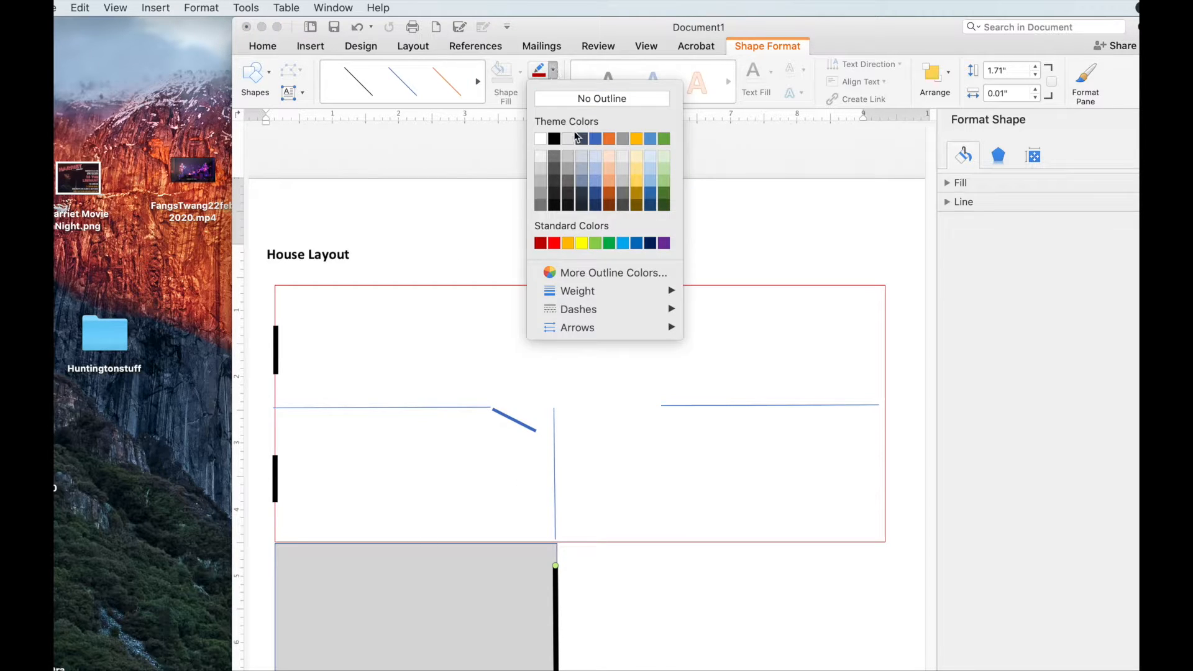
click(539, 242)
click(629, 587)
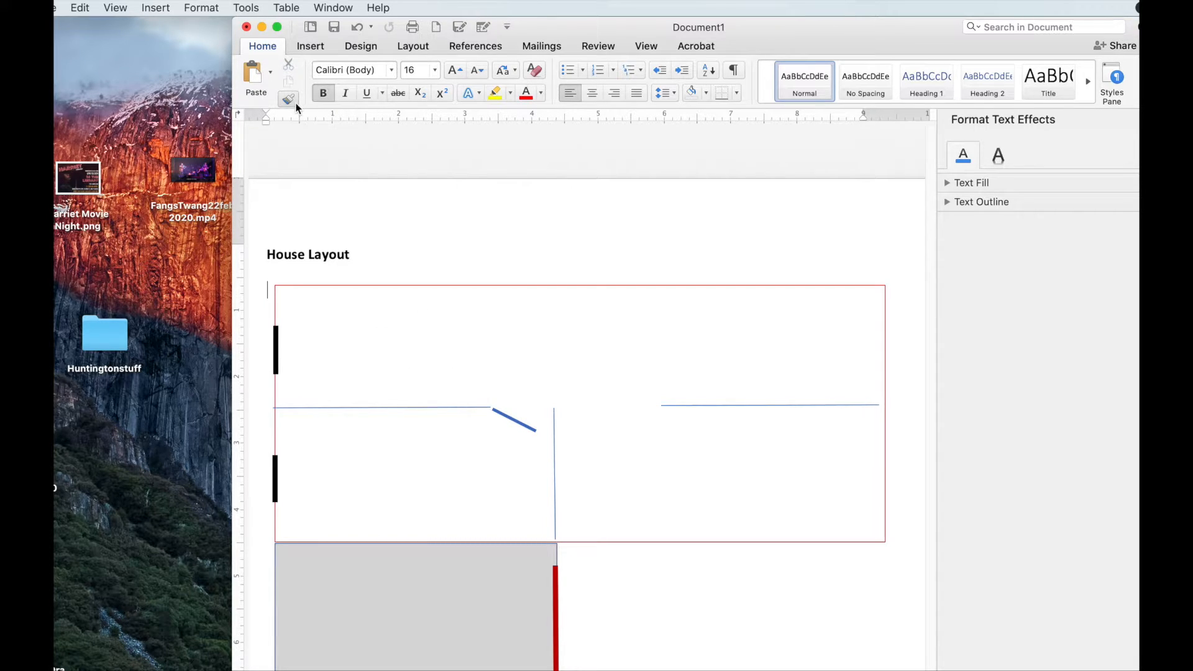
- Draw a vertical line about 1.22" long down from the large rectangle's top edge, near its upper-right corner
click(310, 48)
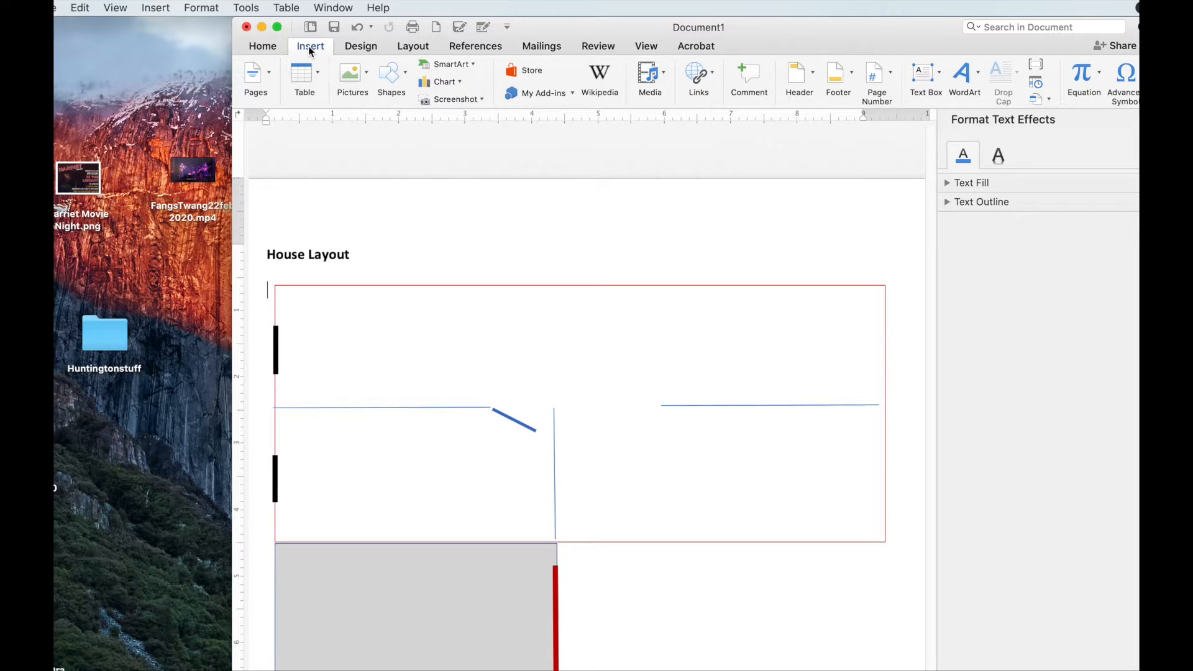
click(402, 73)
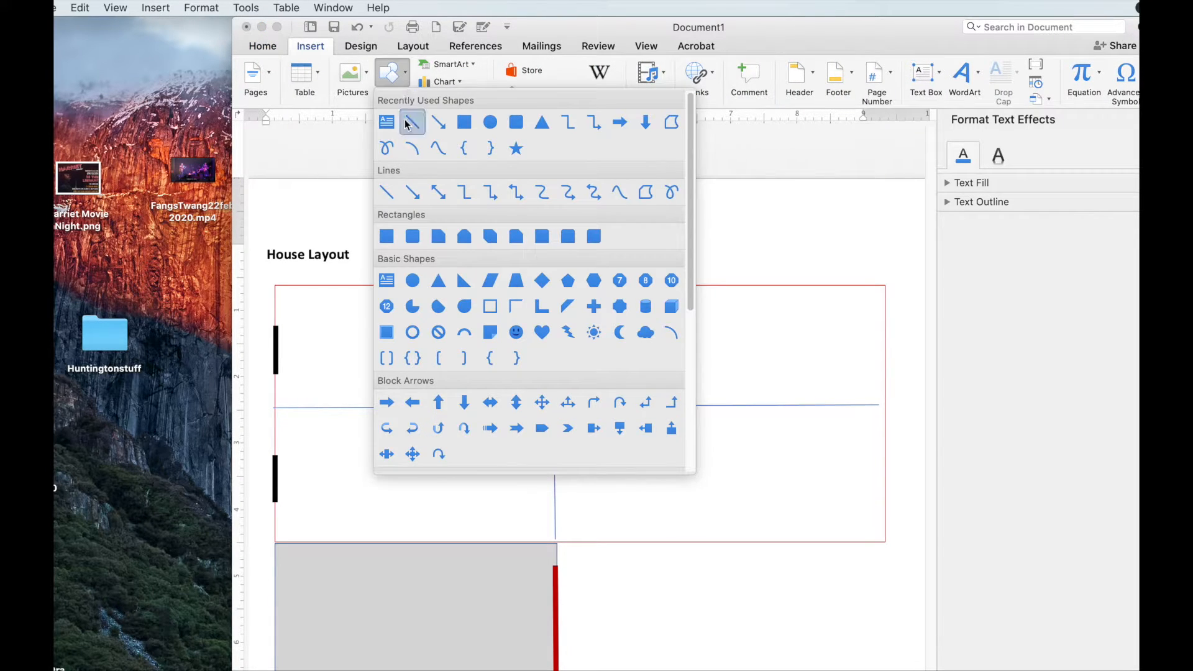
click(385, 193)
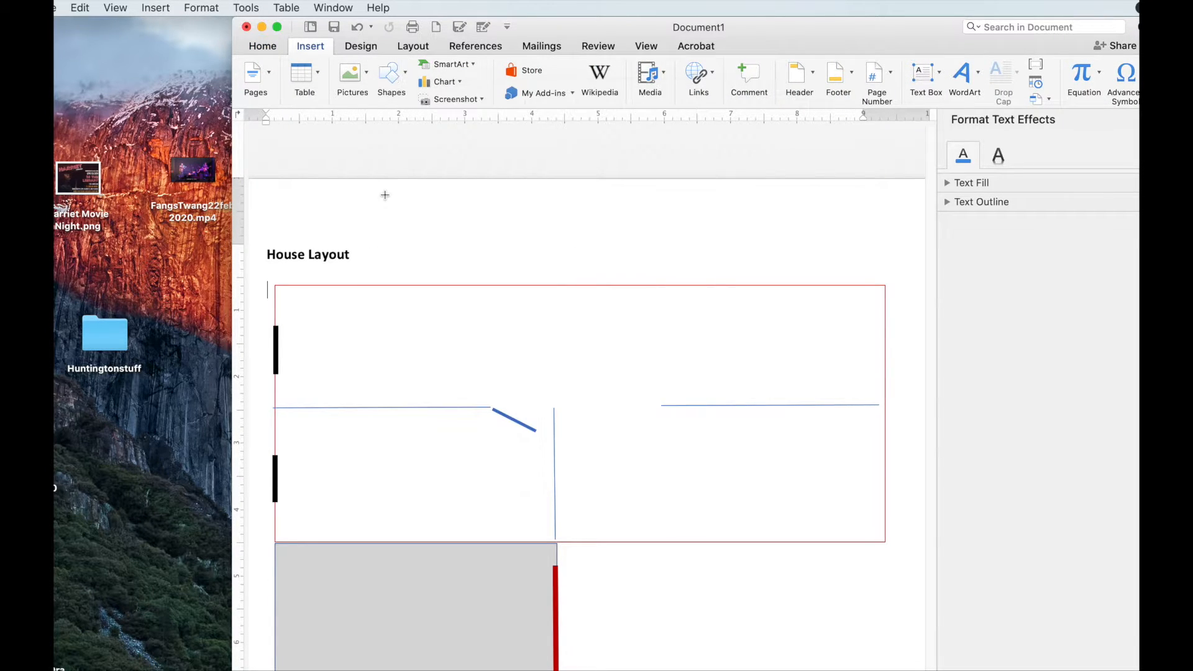
click(792, 289)
mouse_move(792, 341)
mouse_down()
mouse_move(786, 370)
mouse_move(795, 320)
mouse_move(793, 341)
mouse_up()
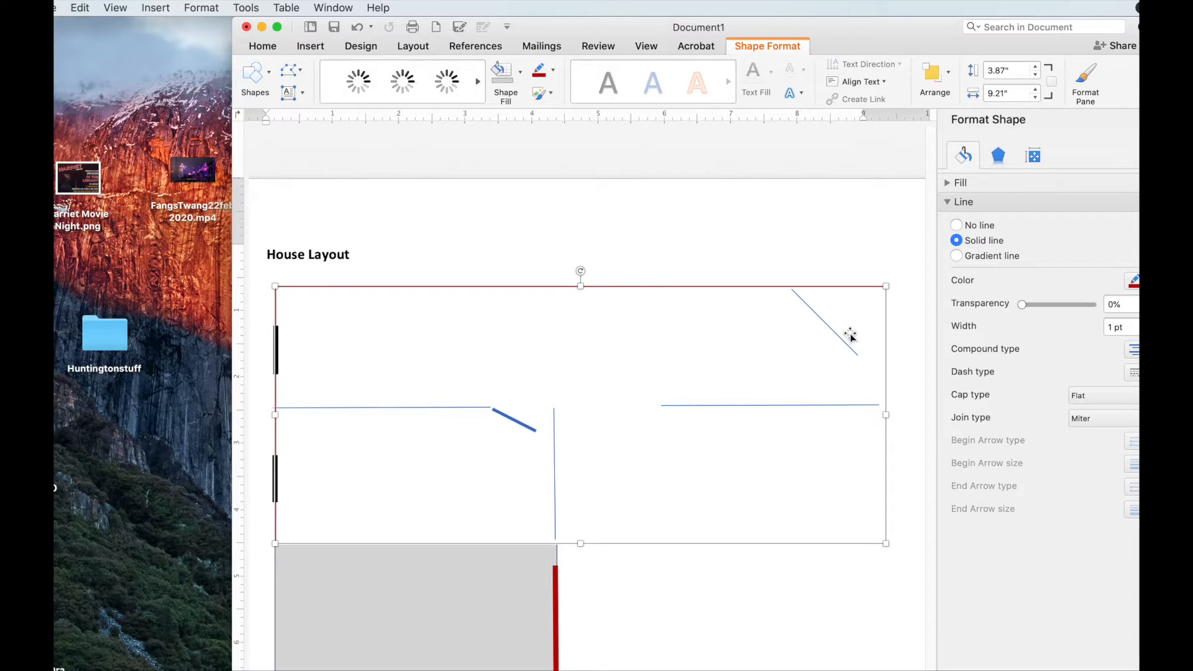
click(839, 337)
drag(857, 356, 792, 370)
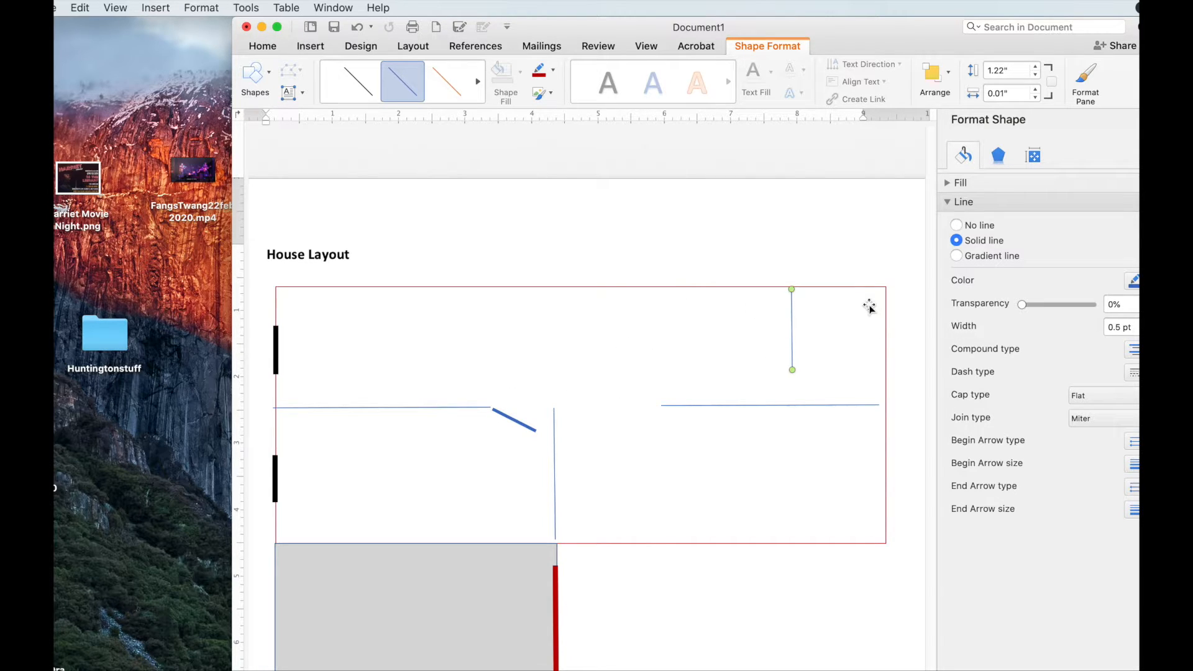
click(842, 259)
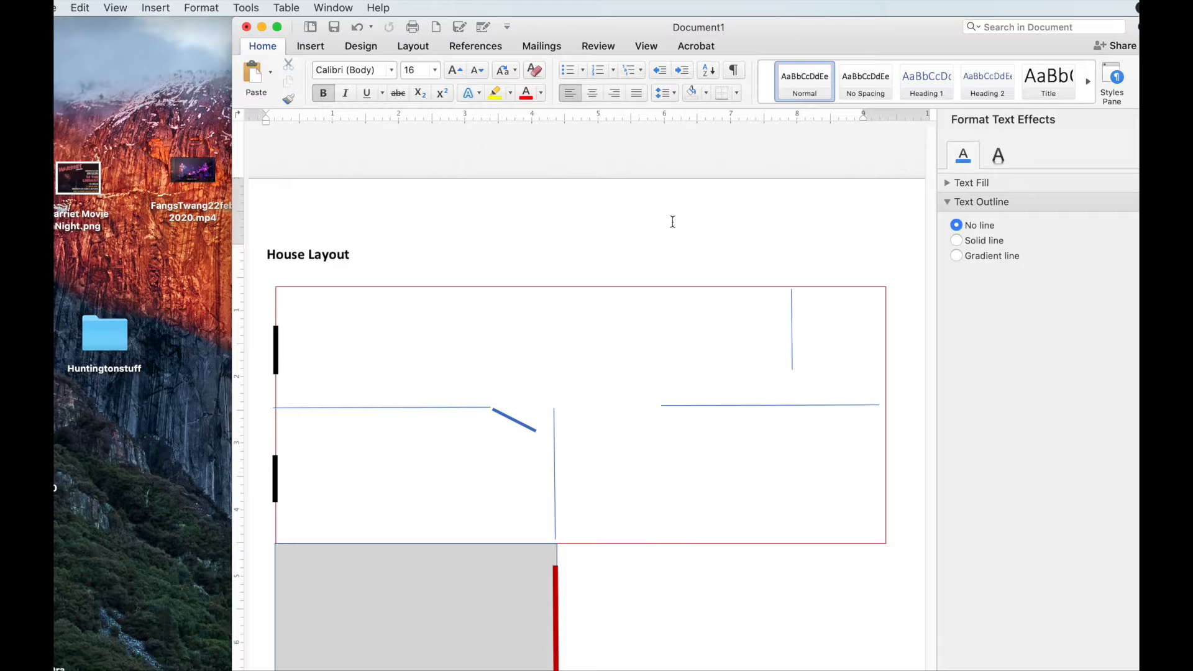
key(super+equal)
click(648, 46)
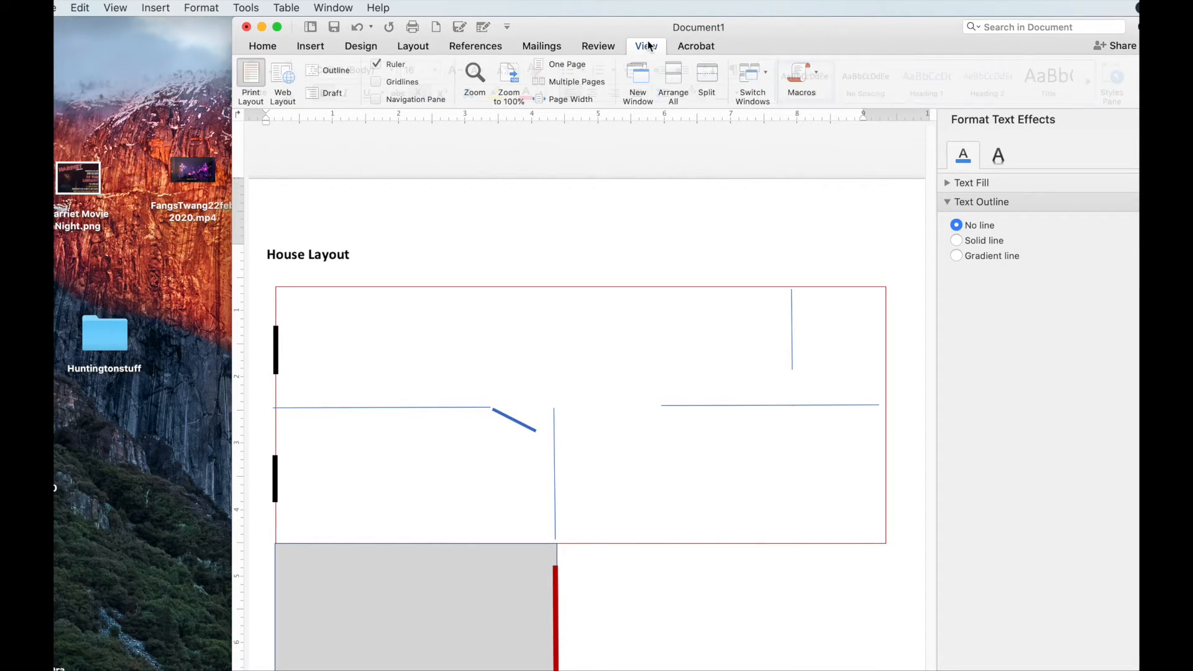
click(476, 77)
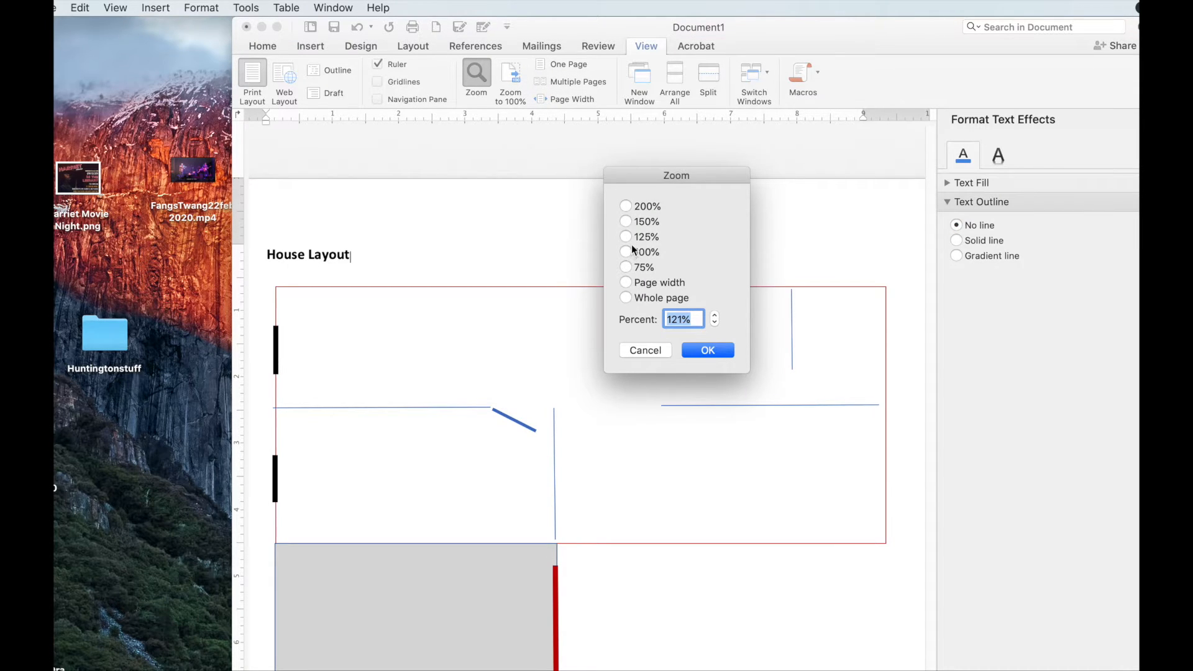
click(645, 351)
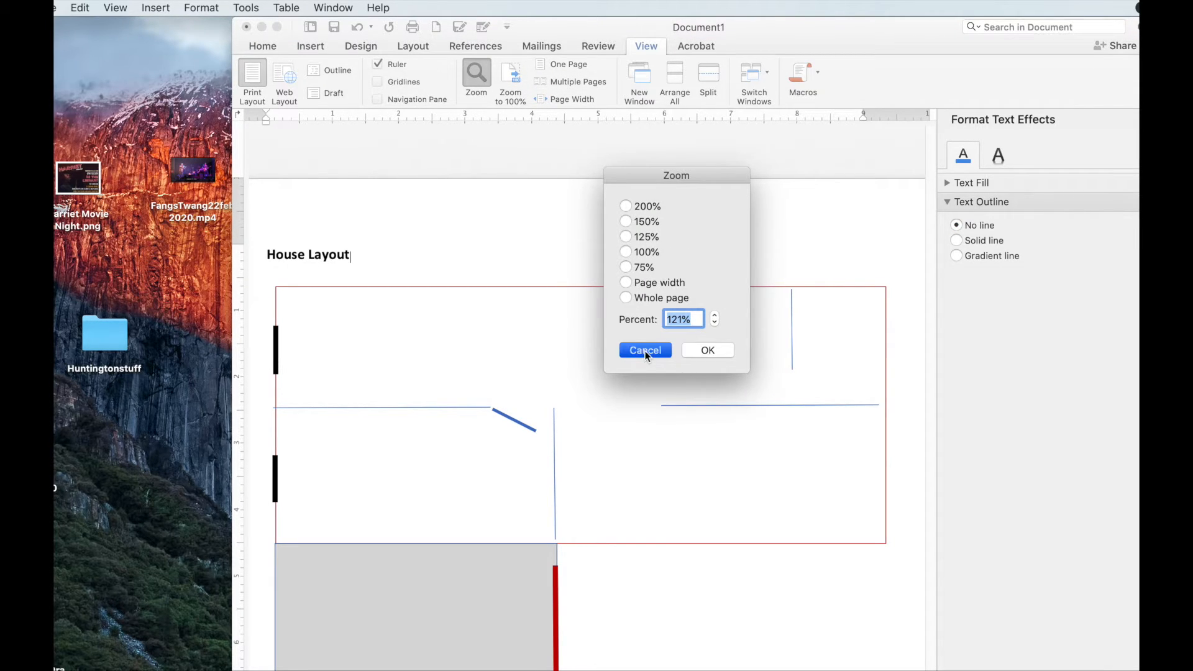
- Extend the upper-right vertical wall line up to the large rectangle's top edge, making it about 1.24" long
scroll(587, 398, up, 3)
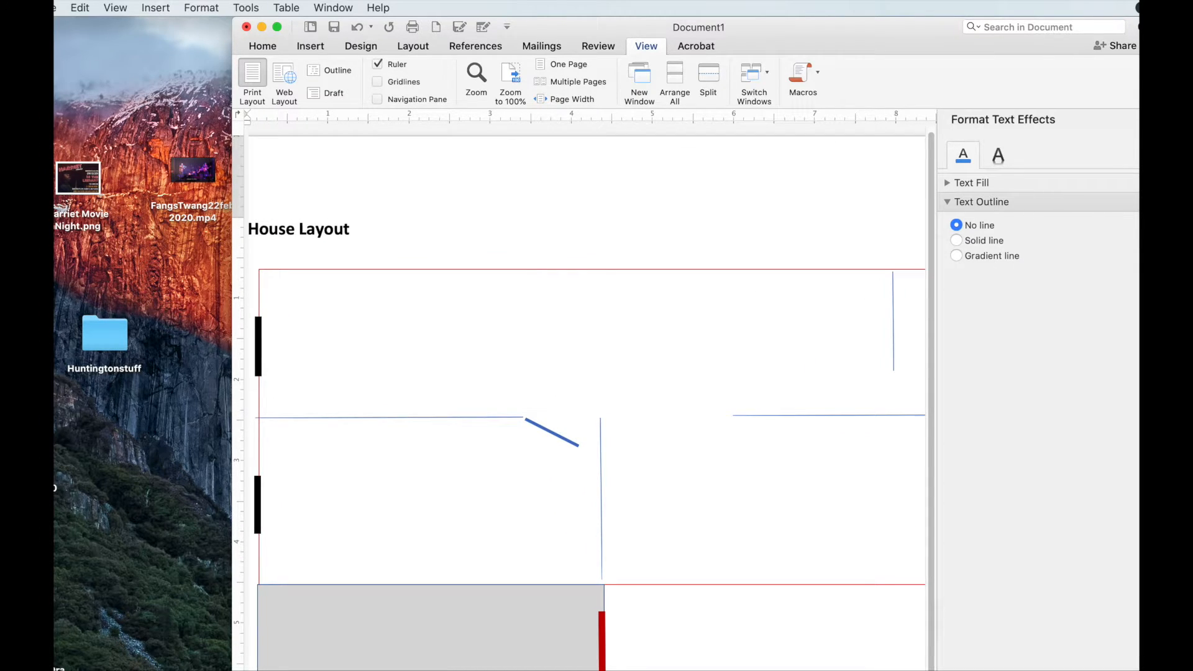
scroll(584, 397, right, 5)
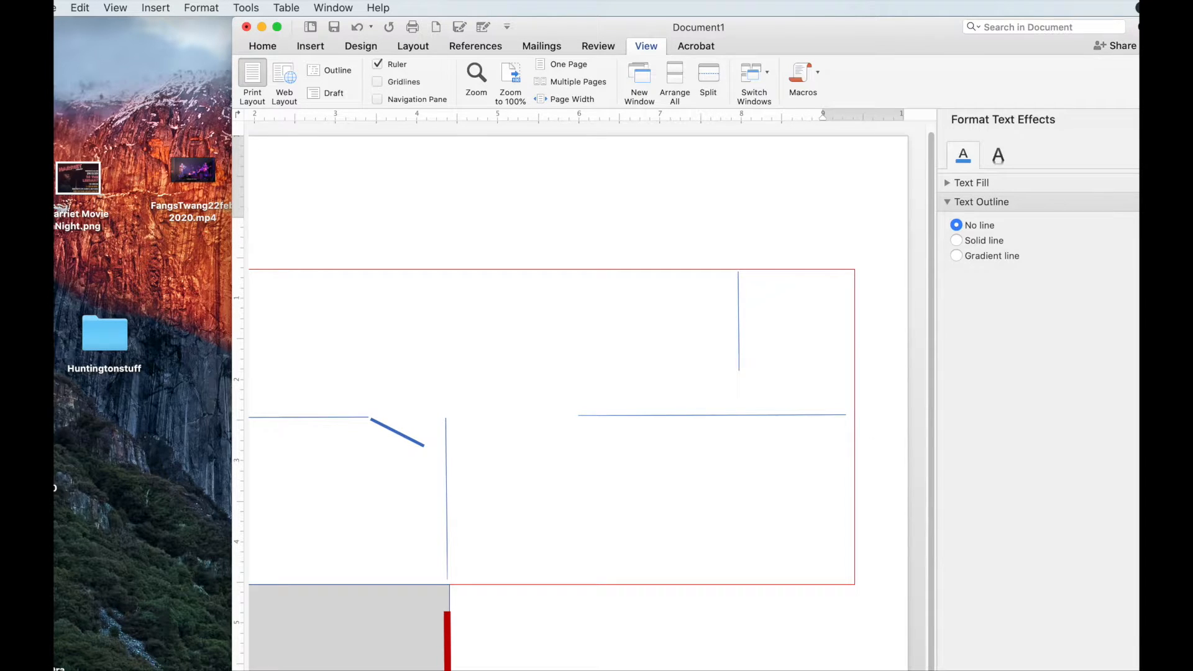
scroll(587, 398, up, 5)
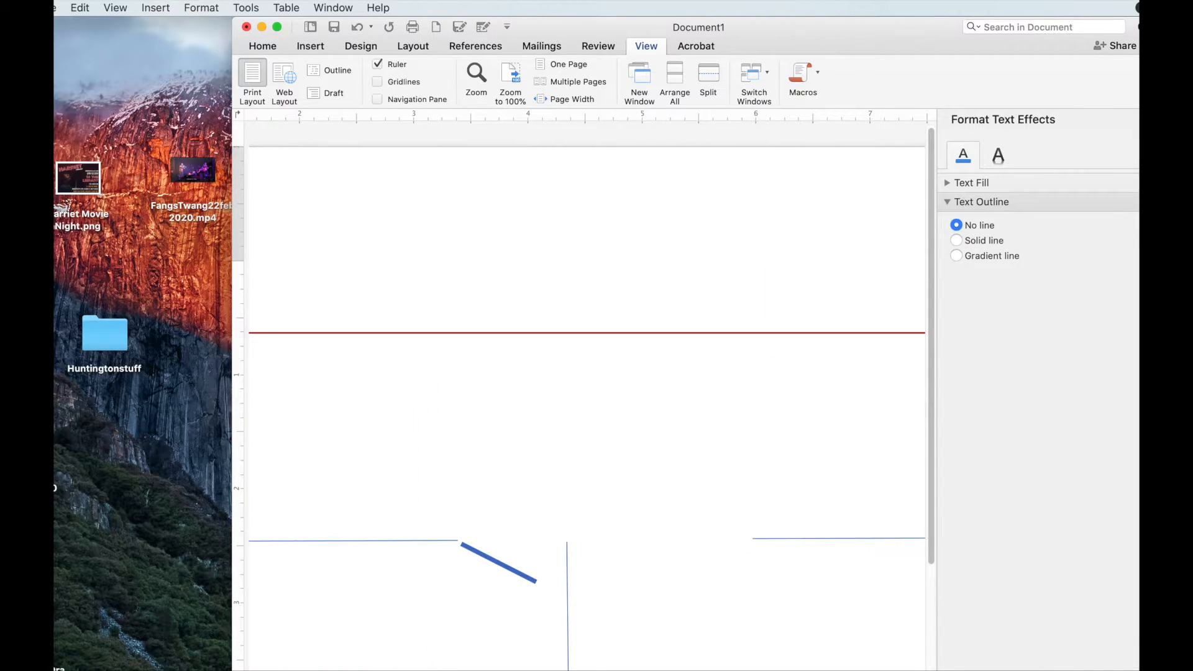
scroll(584, 397, right, 8)
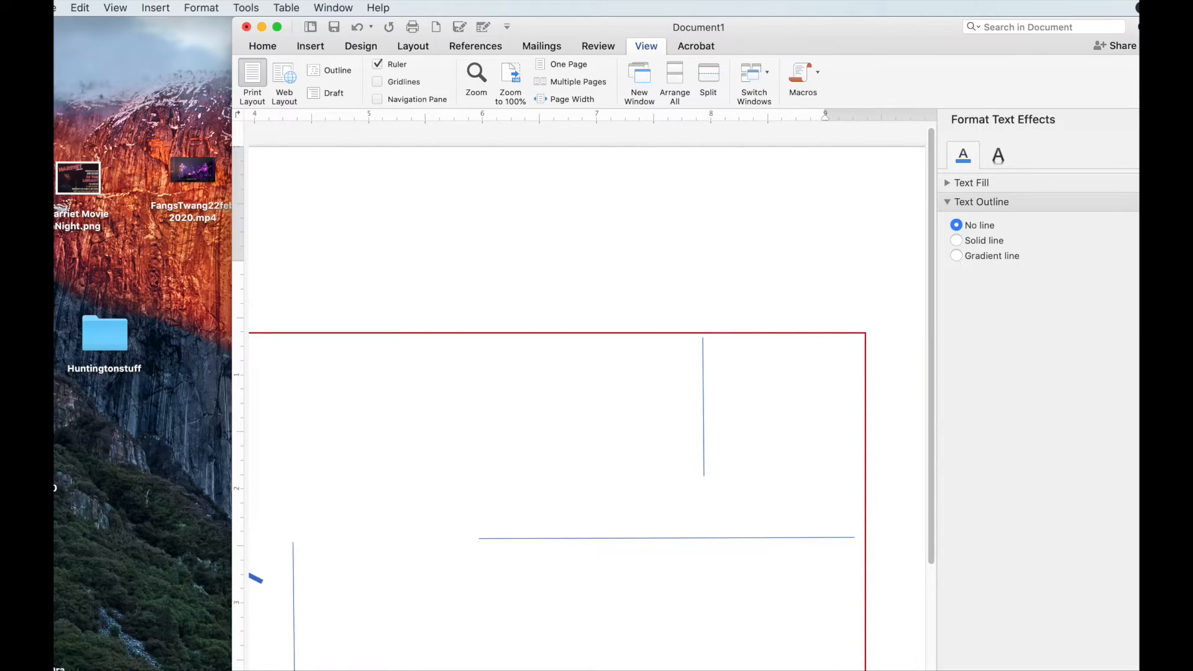
scroll(831, 470, down, 3)
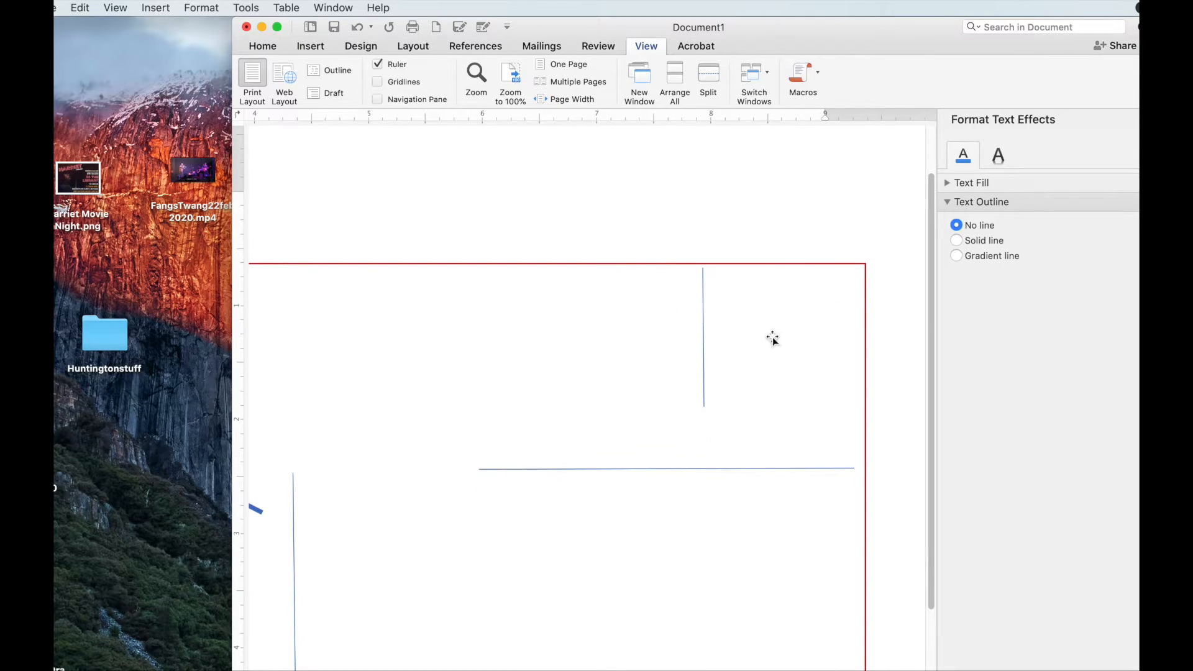
click(700, 282)
click(703, 277)
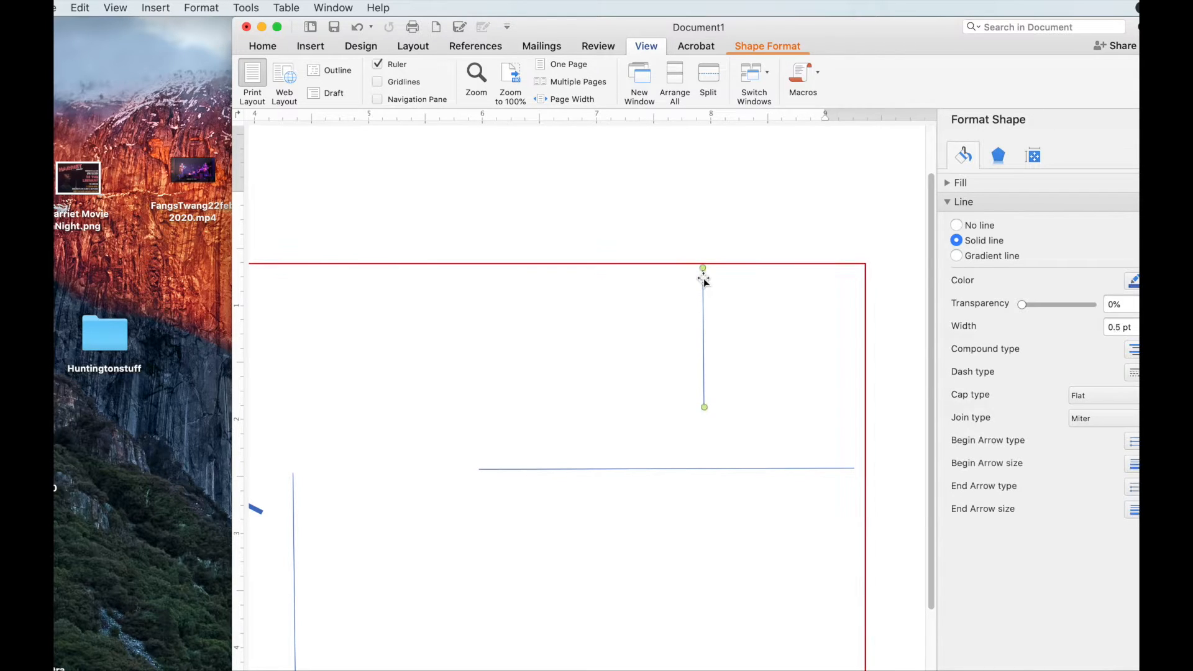
drag(703, 268, 702, 264)
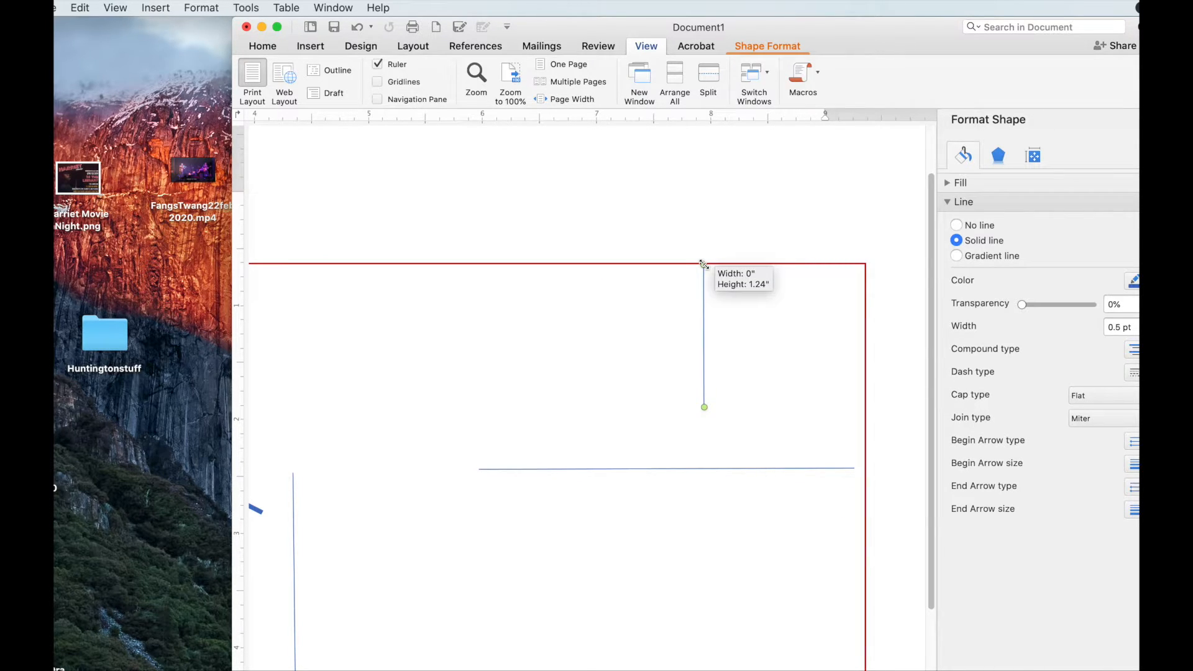
click(774, 408)
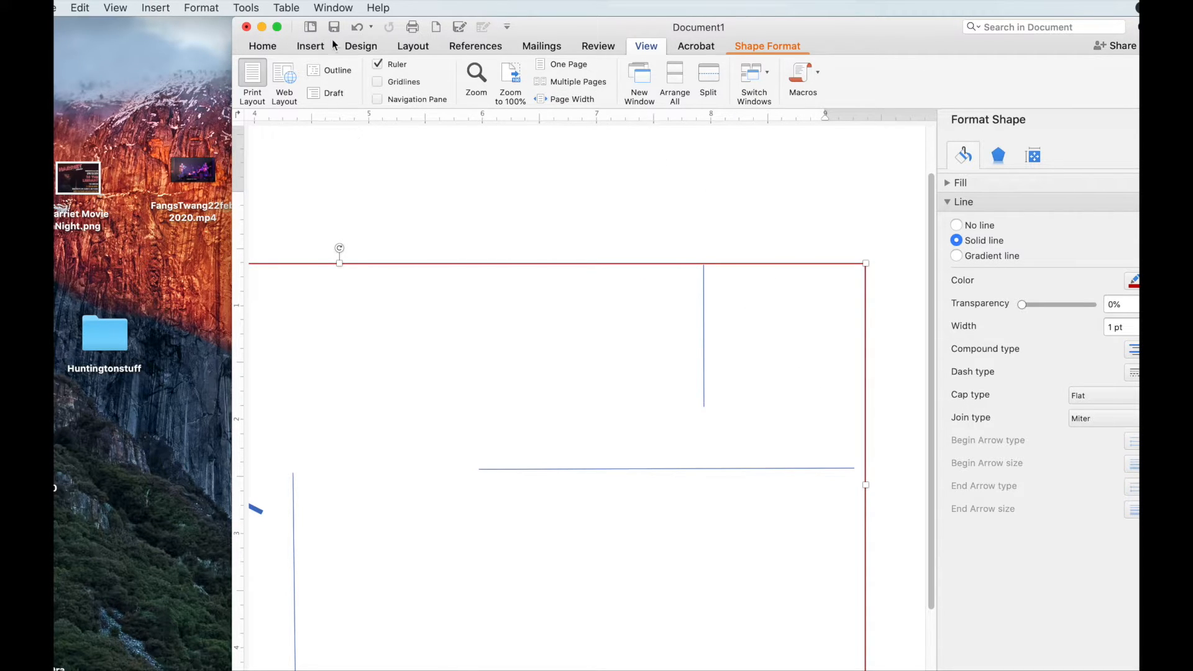
- Draw a small upright oval just right of the upper-right vertical wall line, near the large rectangle's top edge
click(316, 49)
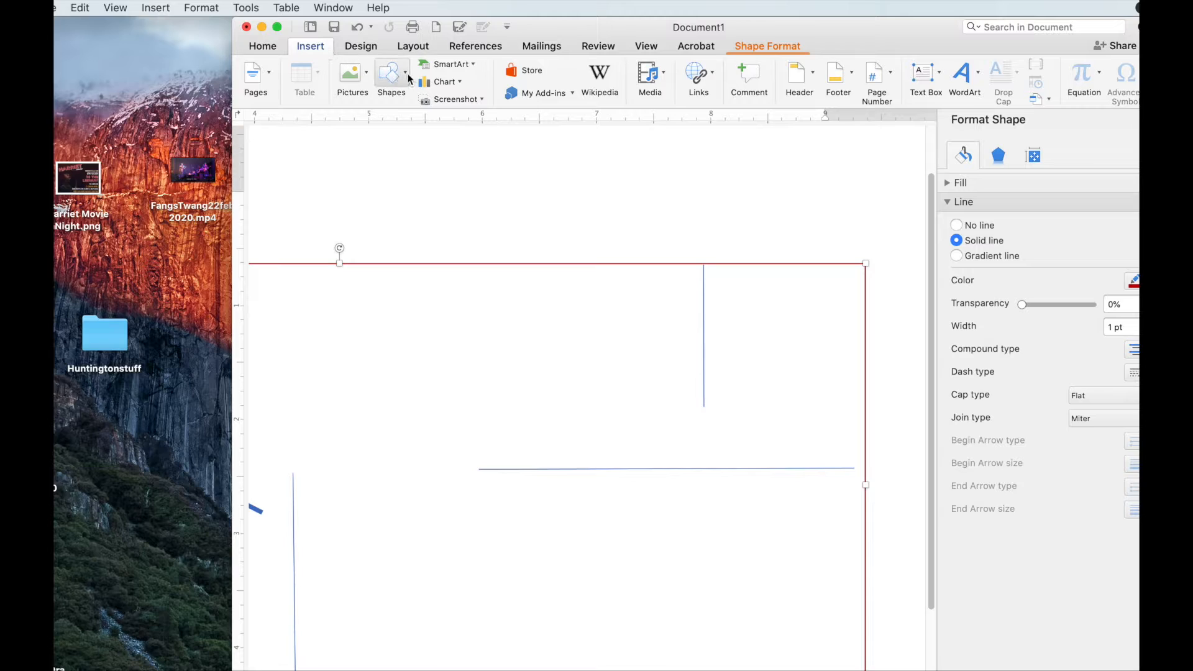
click(408, 76)
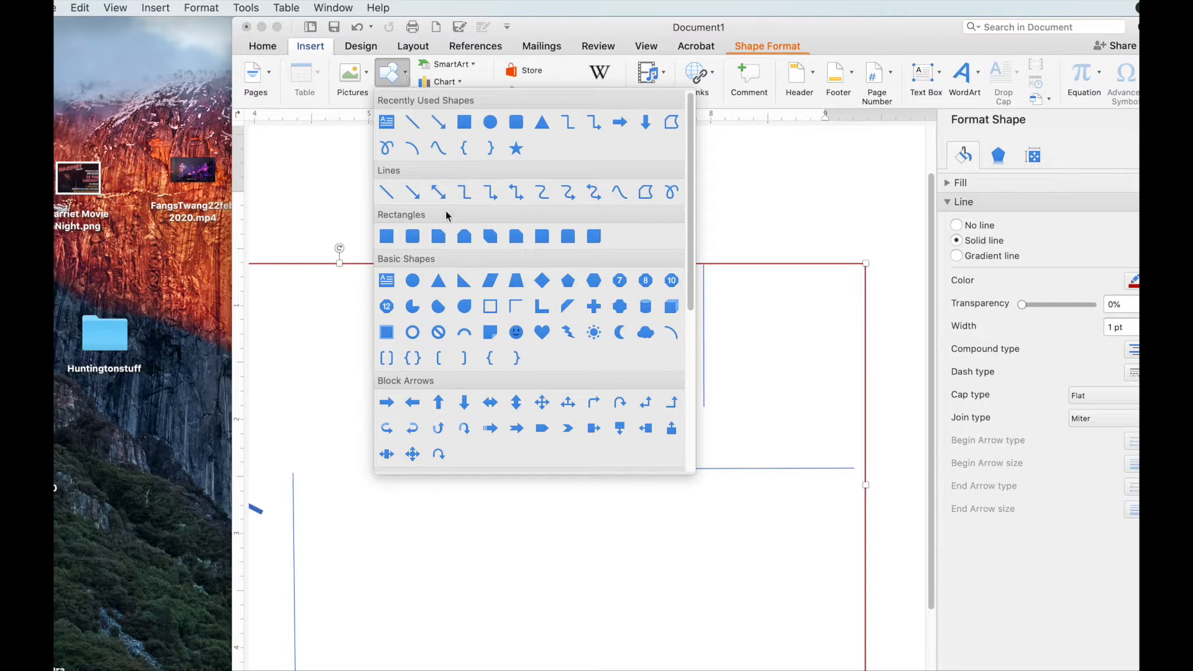
click(411, 280)
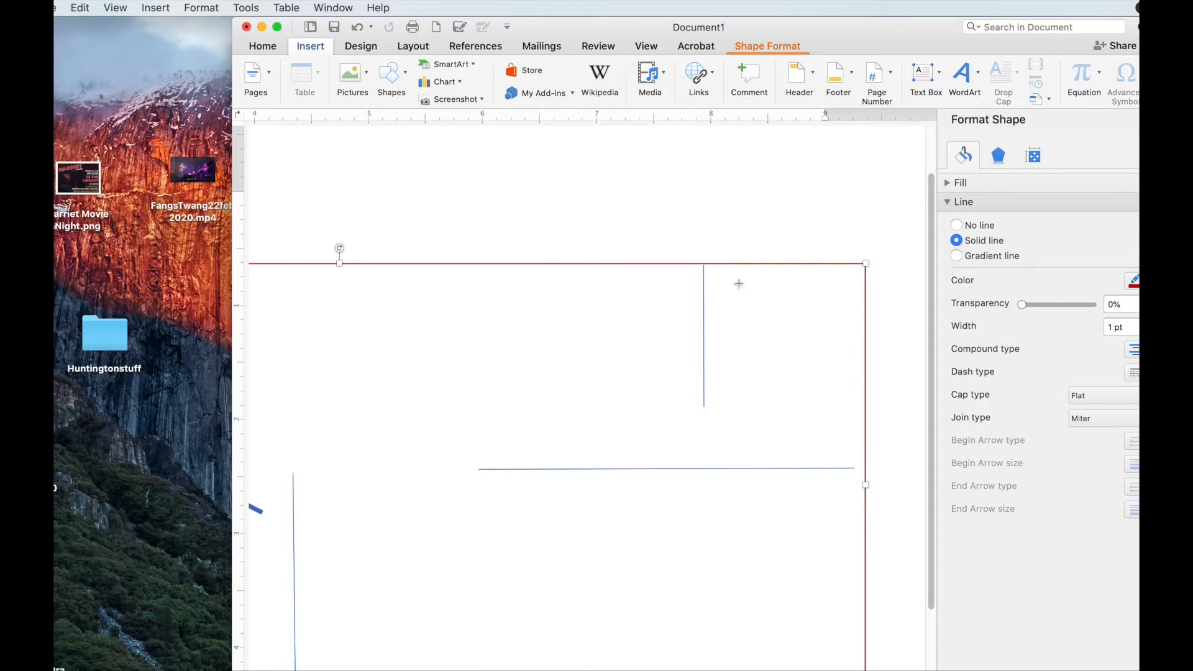
drag(725, 276, 756, 324)
click(628, 368)
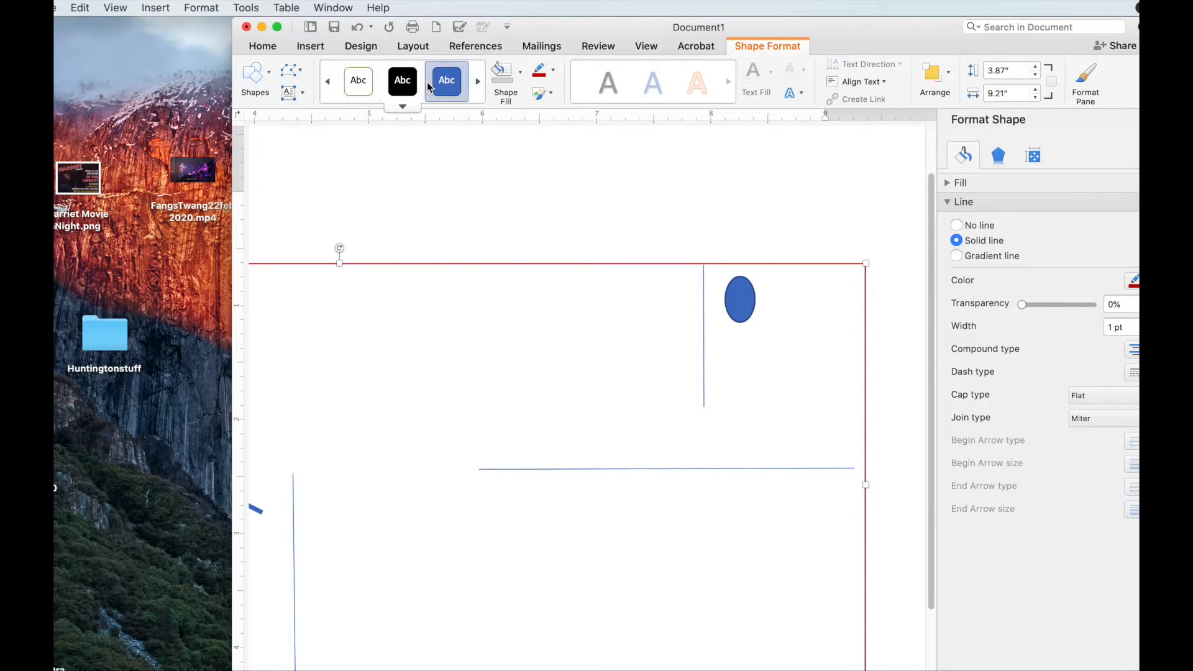
- Draw a rounded rectangle about 1.1" high and 0.58" wide in the large rectangle's upper-right corner and apply the solid gold shape style
click(316, 48)
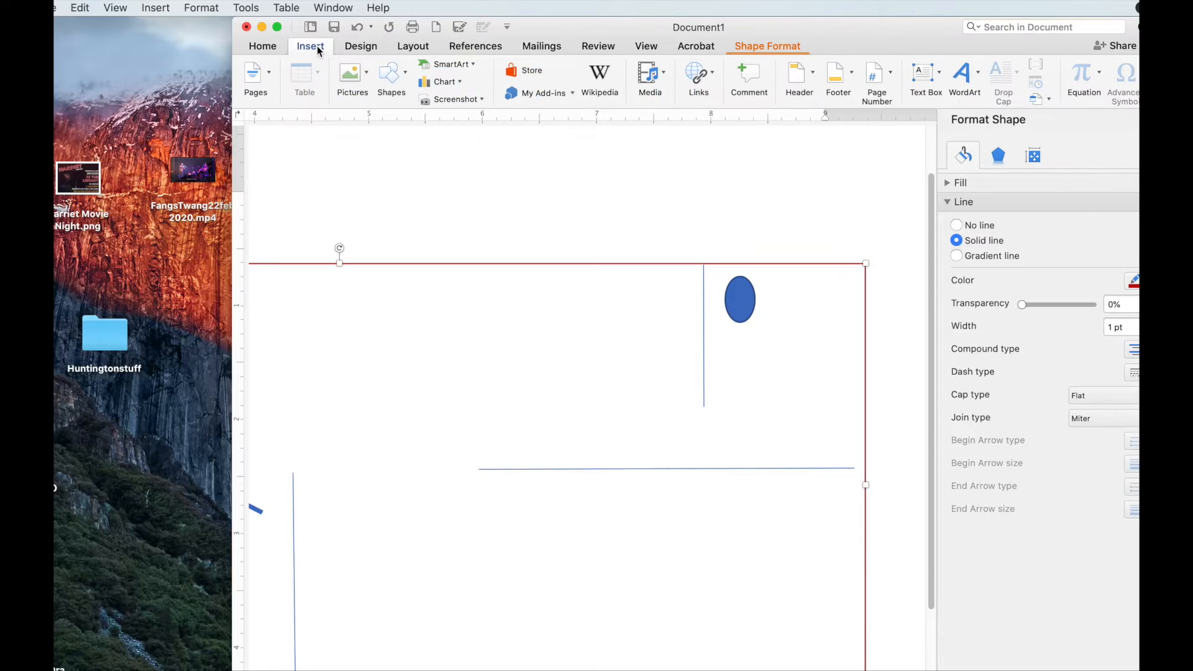
click(406, 76)
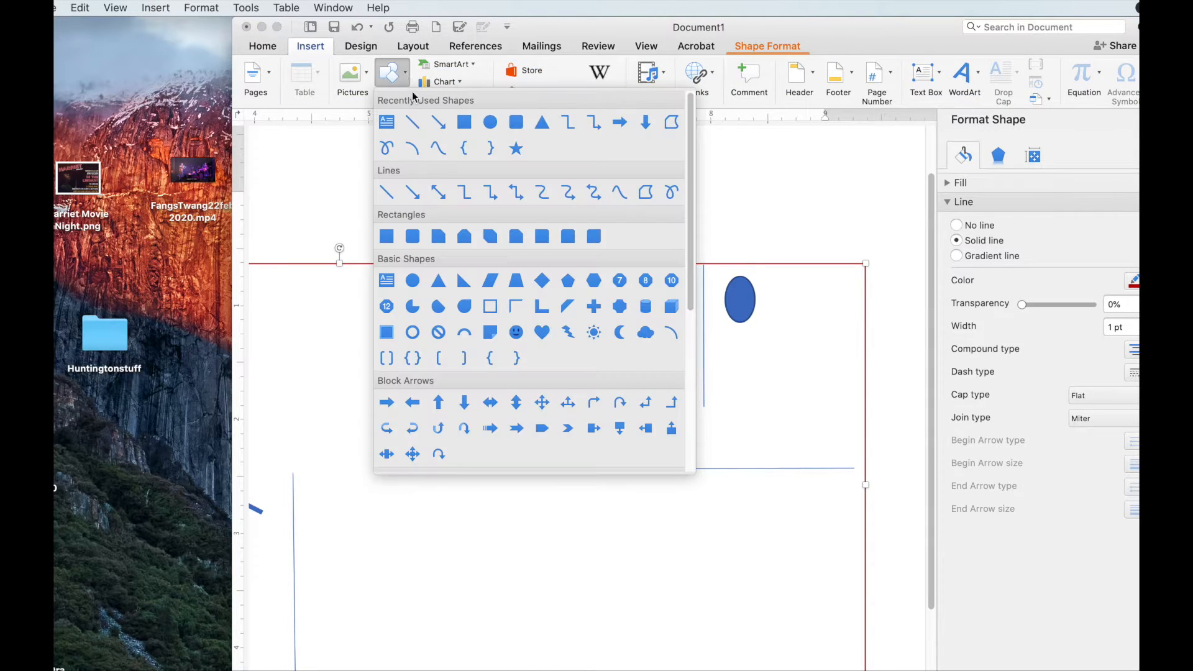
click(412, 239)
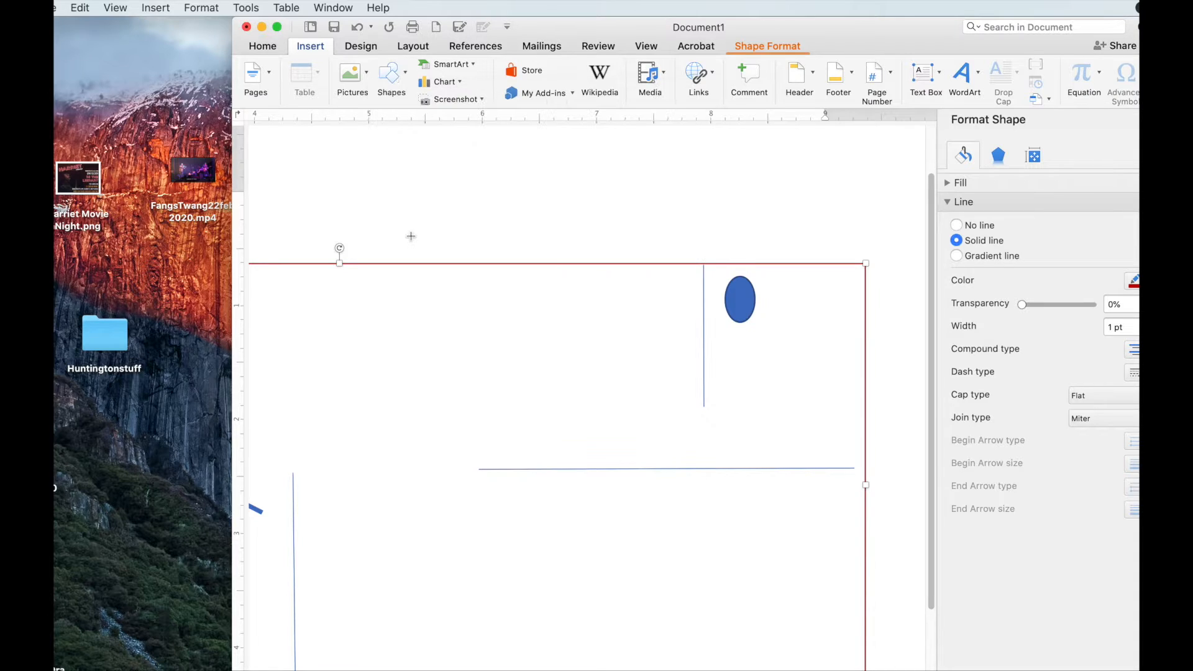
drag(797, 266, 862, 392)
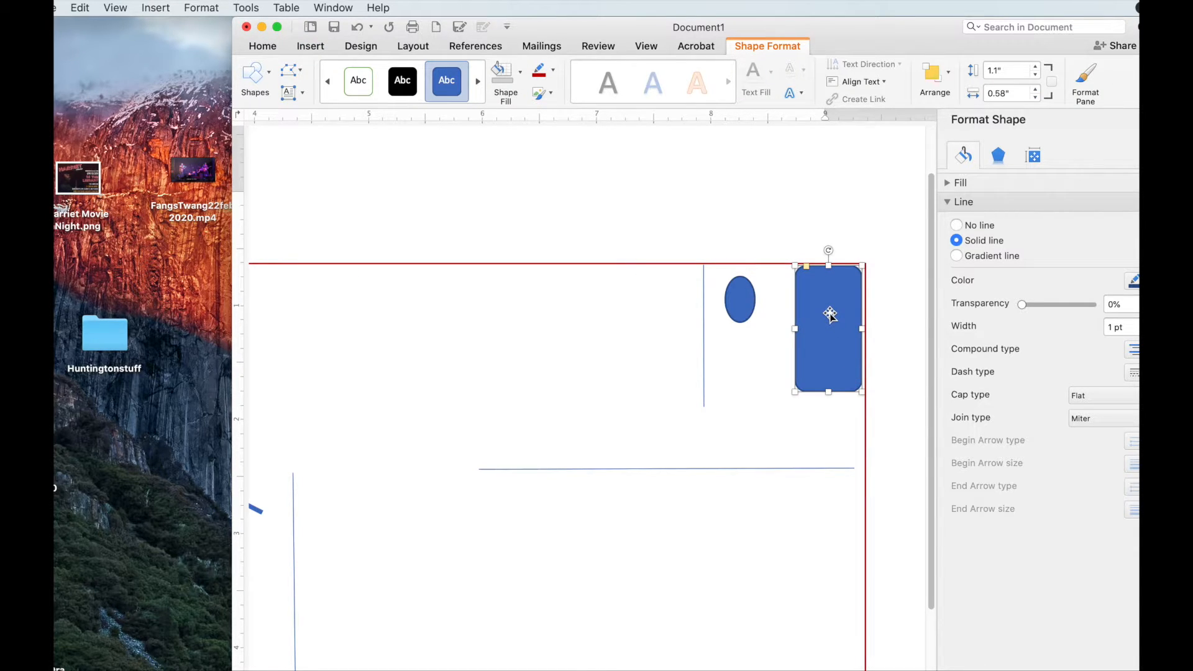
click(478, 81)
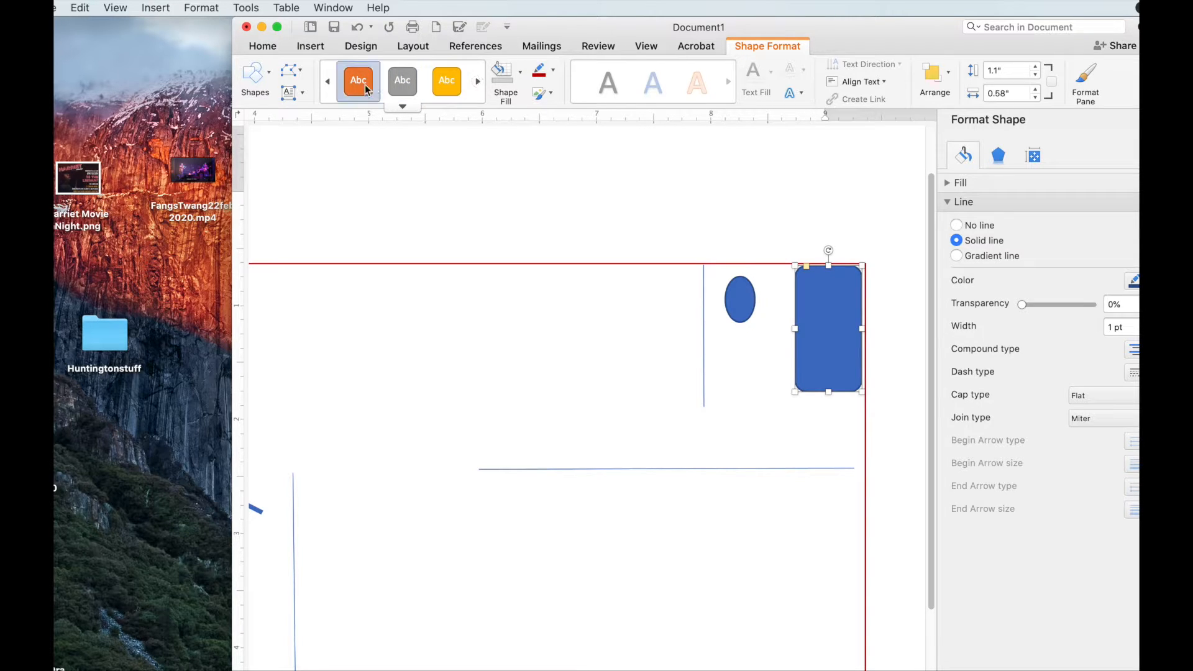
click(441, 85)
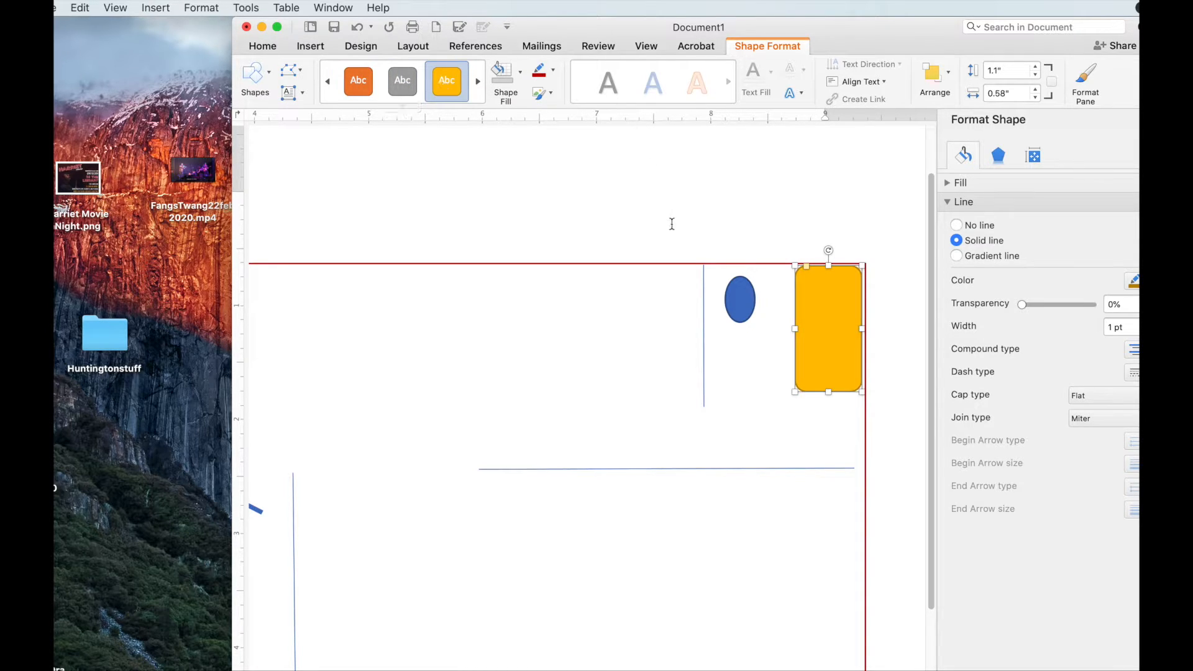
click(716, 167)
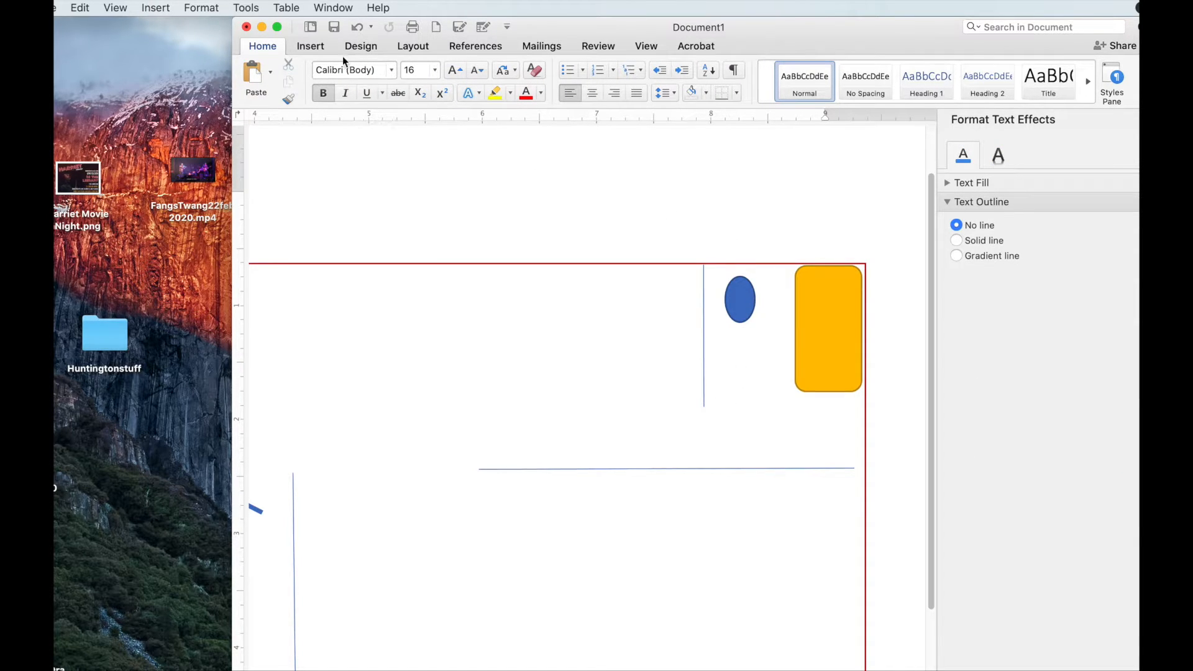
- Draw a rectangle about 0.41" high and 0.2" wide against the short vertical wall, below the oval, and apply the solid black style
click(311, 48)
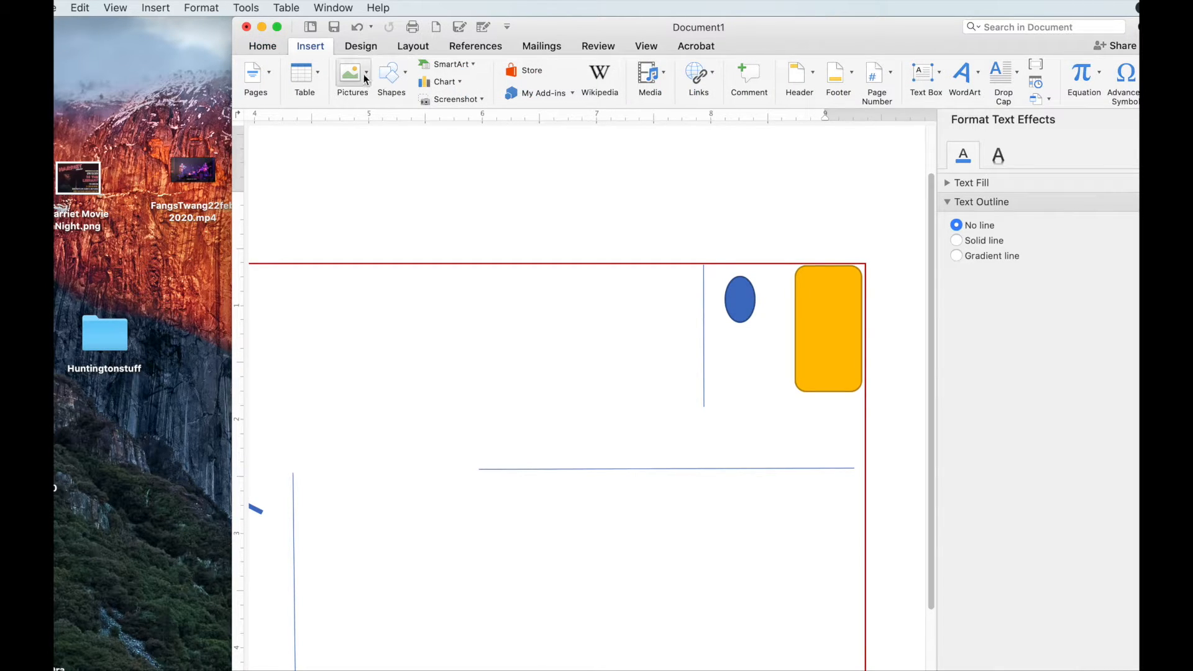
click(404, 75)
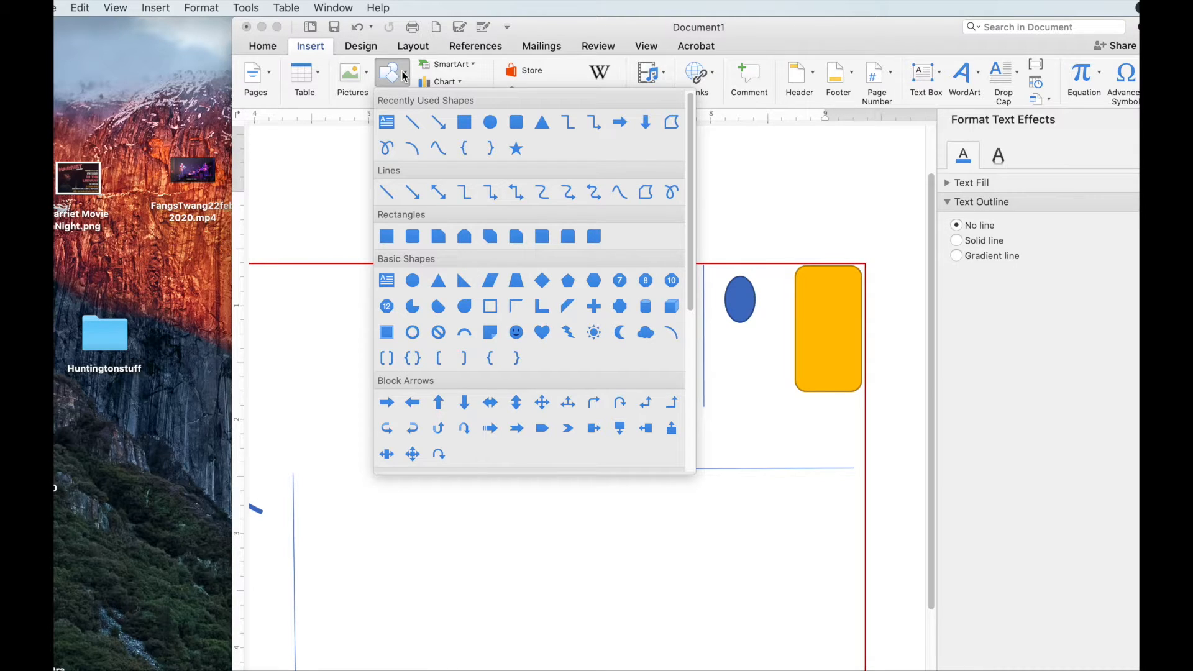
click(386, 236)
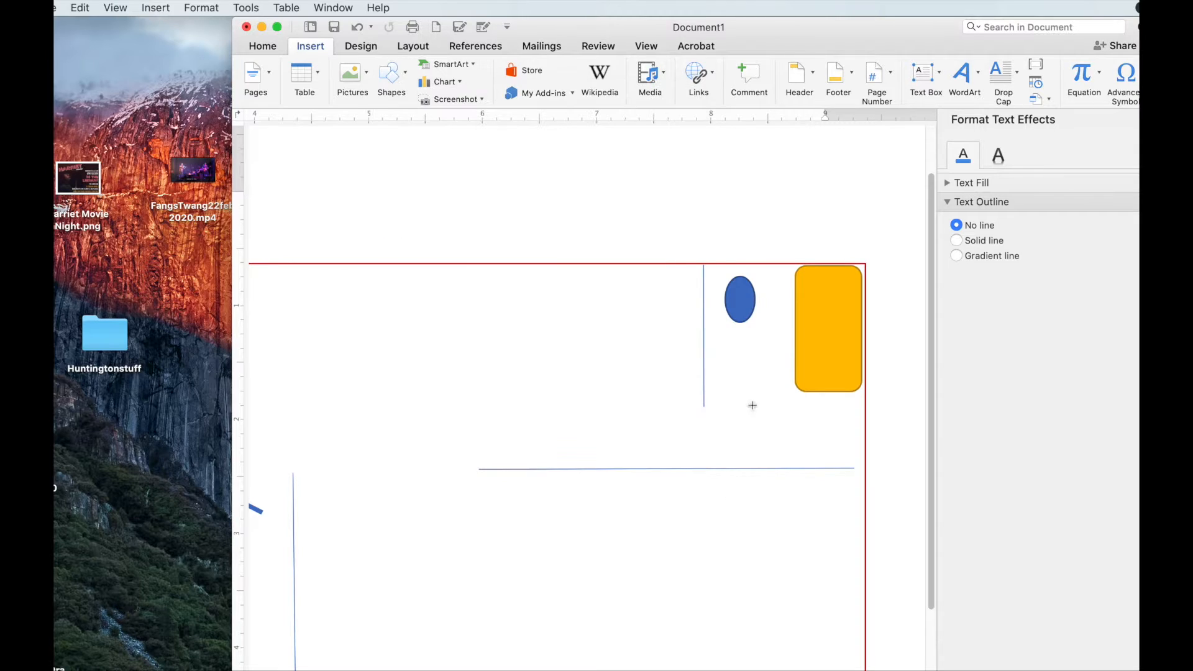
drag(705, 352, 729, 400)
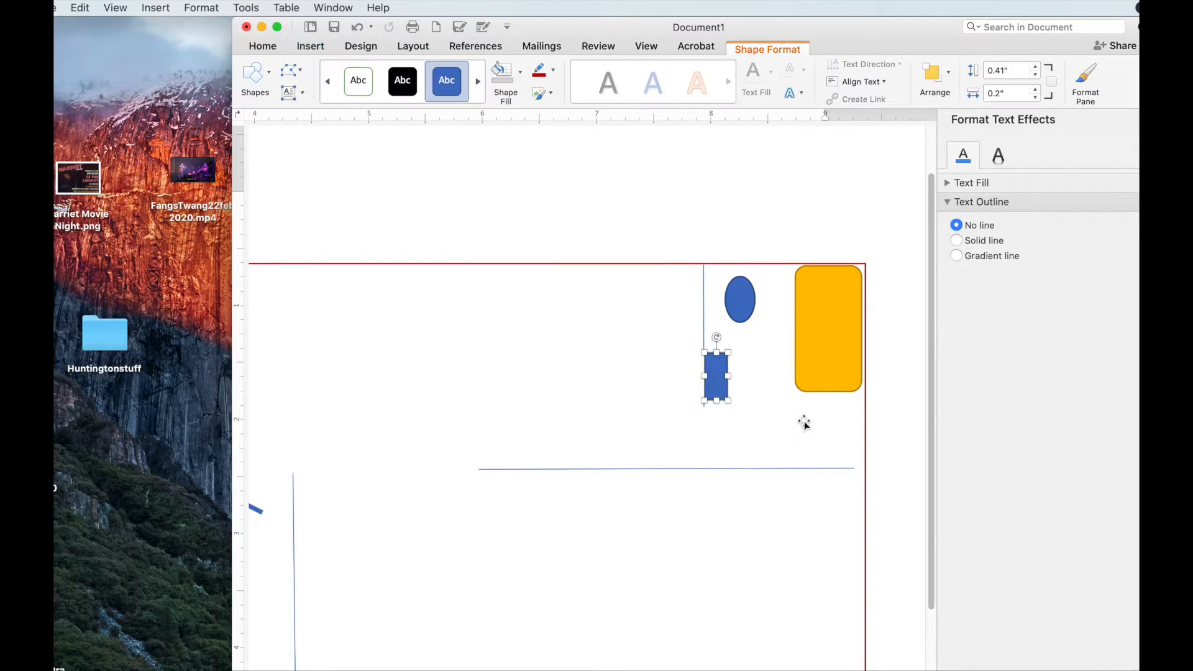
click(403, 80)
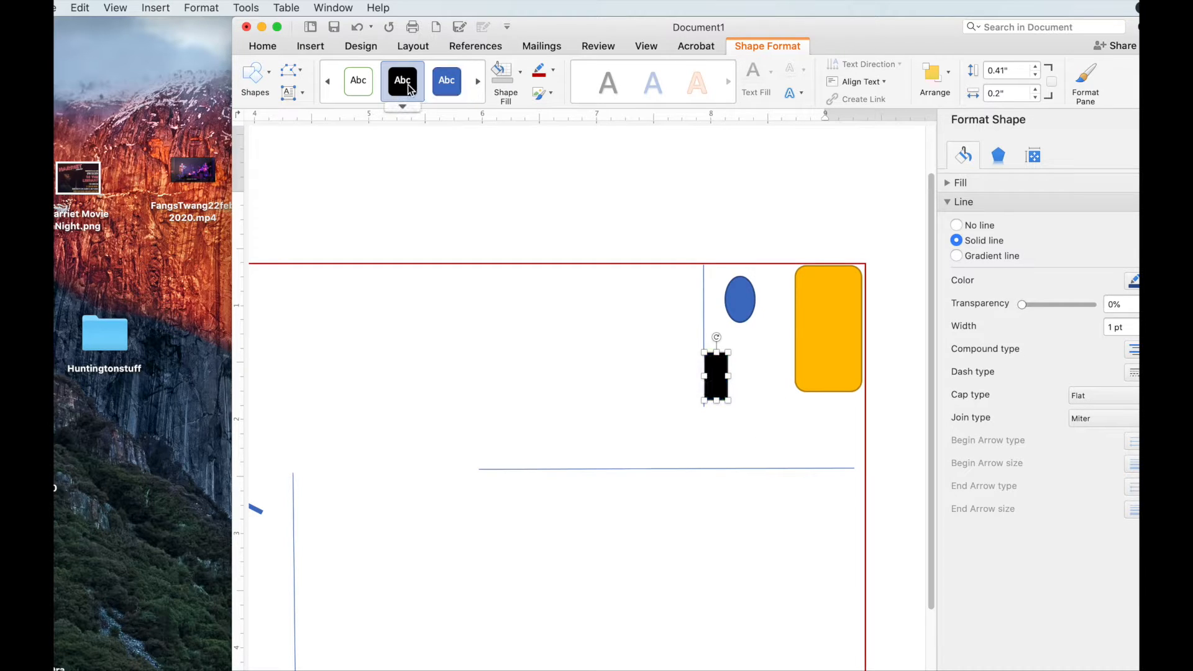
click(584, 312)
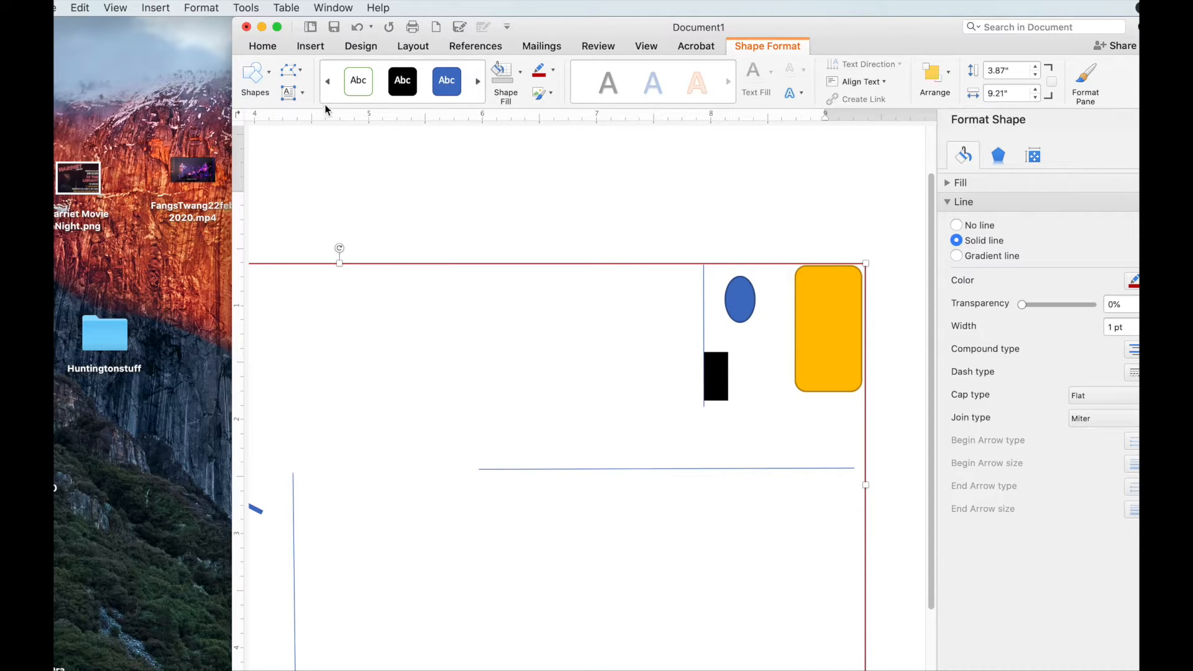
- Add a line callout about 0.5" high and 0.67" wide above the upper-right room, its pointer ending between the oval and gold rectangle
click(314, 48)
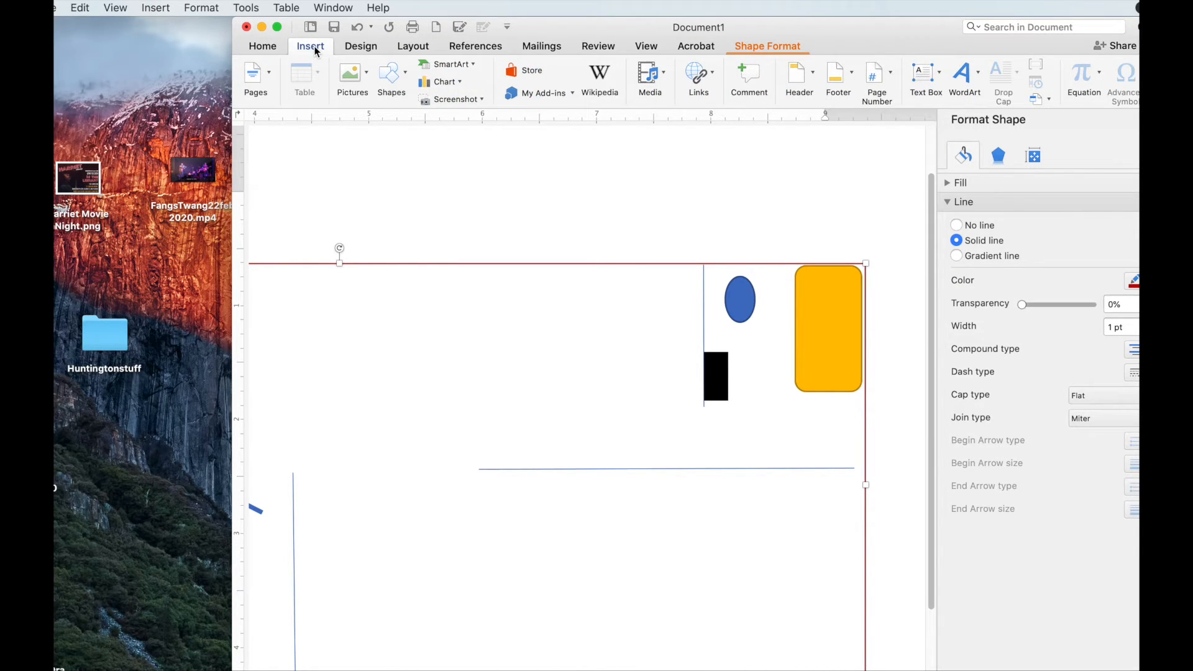
click(405, 79)
scroll(526, 396, down, 8)
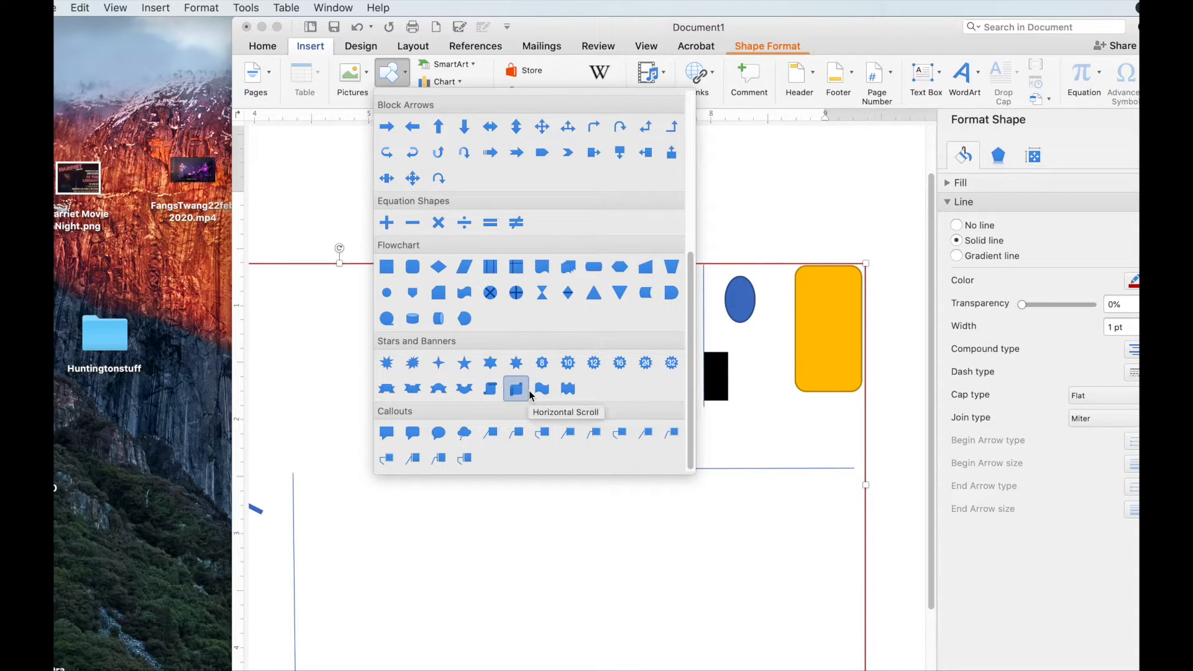
click(491, 435)
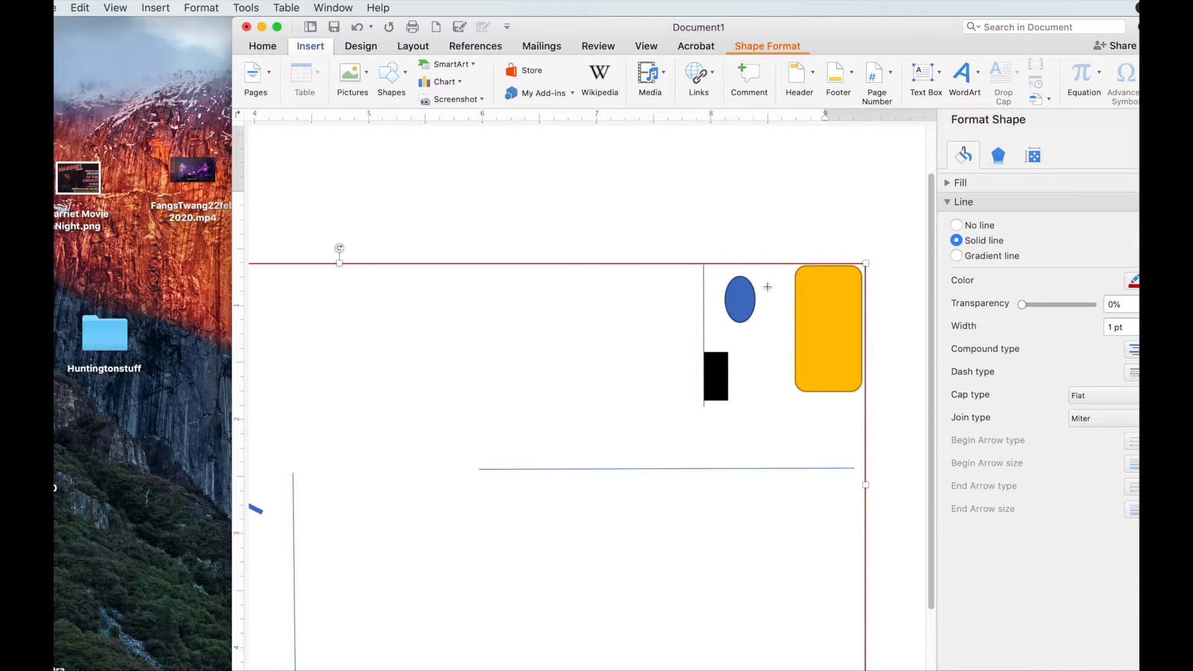
drag(774, 290, 819, 226)
drag(797, 249, 847, 250)
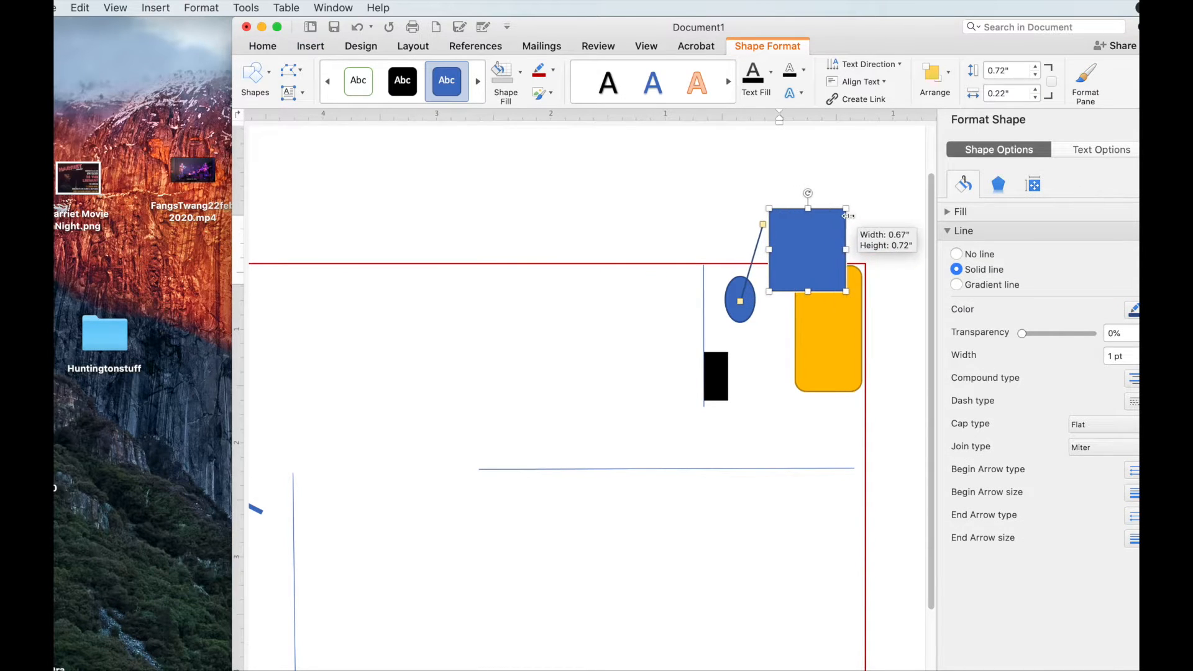
drag(808, 208, 807, 165)
drag(808, 292, 768, 308)
- Label the line callout "Bathroom" at a width of about 0.94" and give it a light gray fill
click(803, 205)
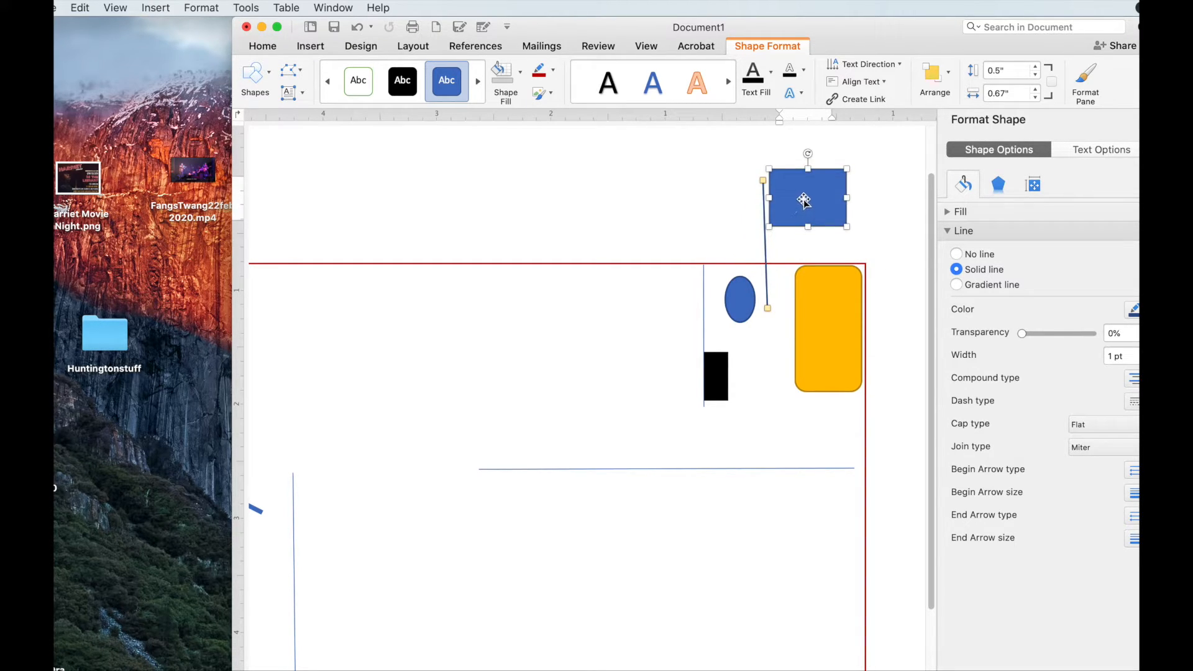
double_click(802, 200)
text(Bathroom)
drag(849, 199, 876, 197)
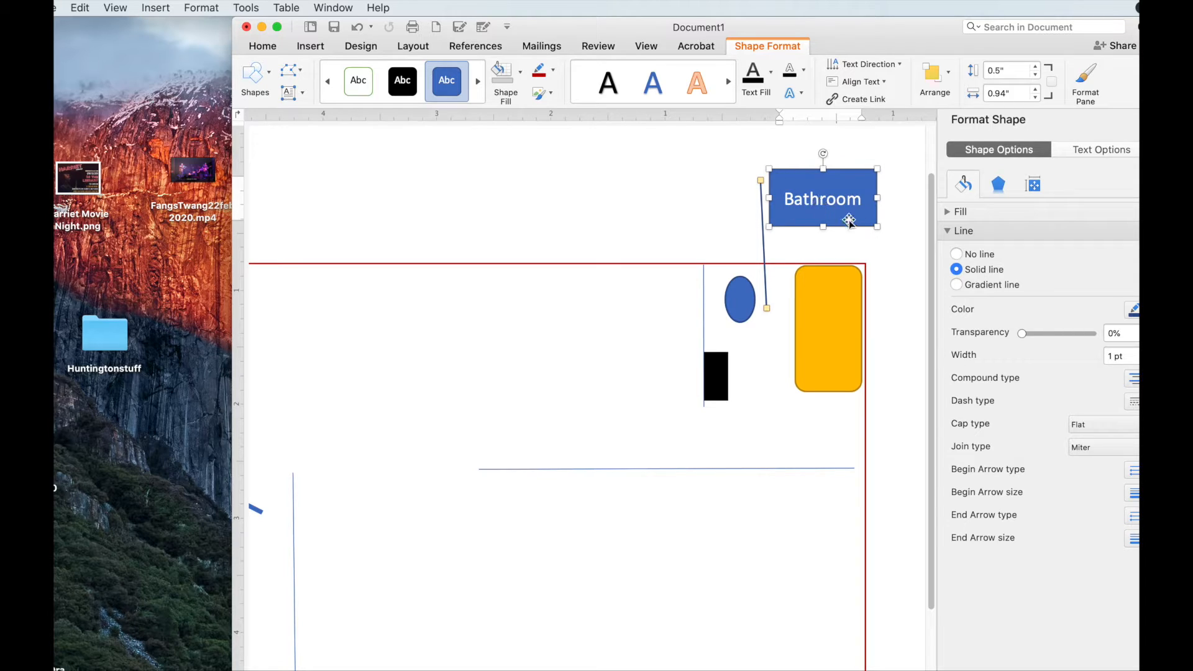
click(507, 82)
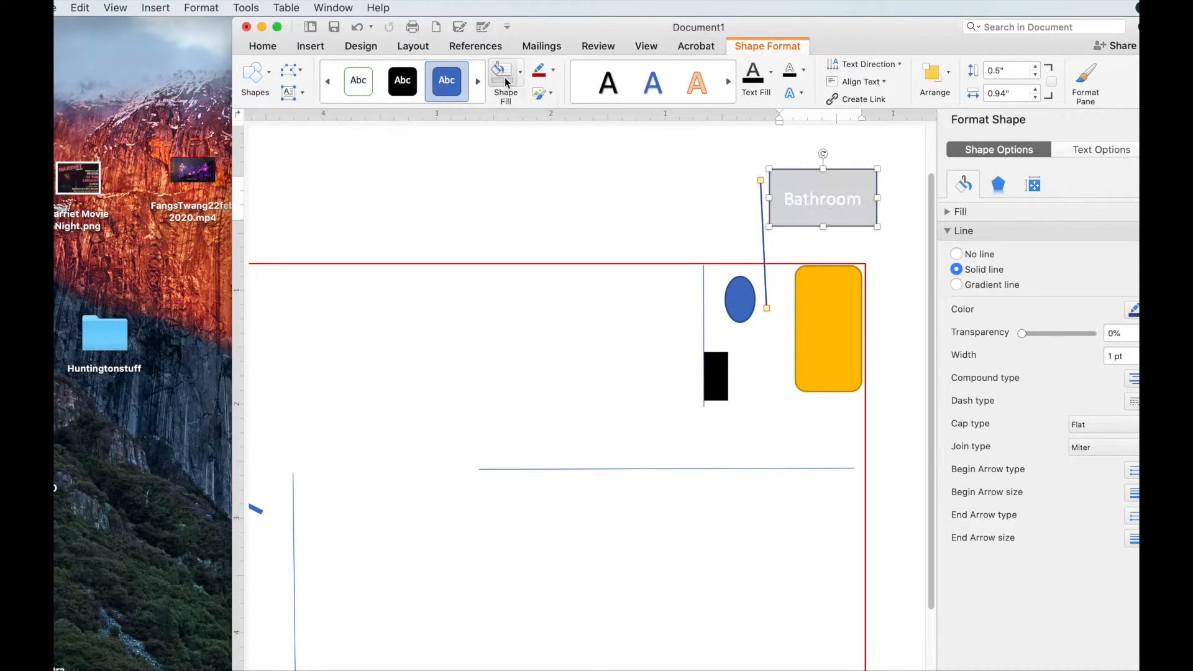
- Apply a dark red text outline to the word "Bathroom" in the callout
double_click(823, 199)
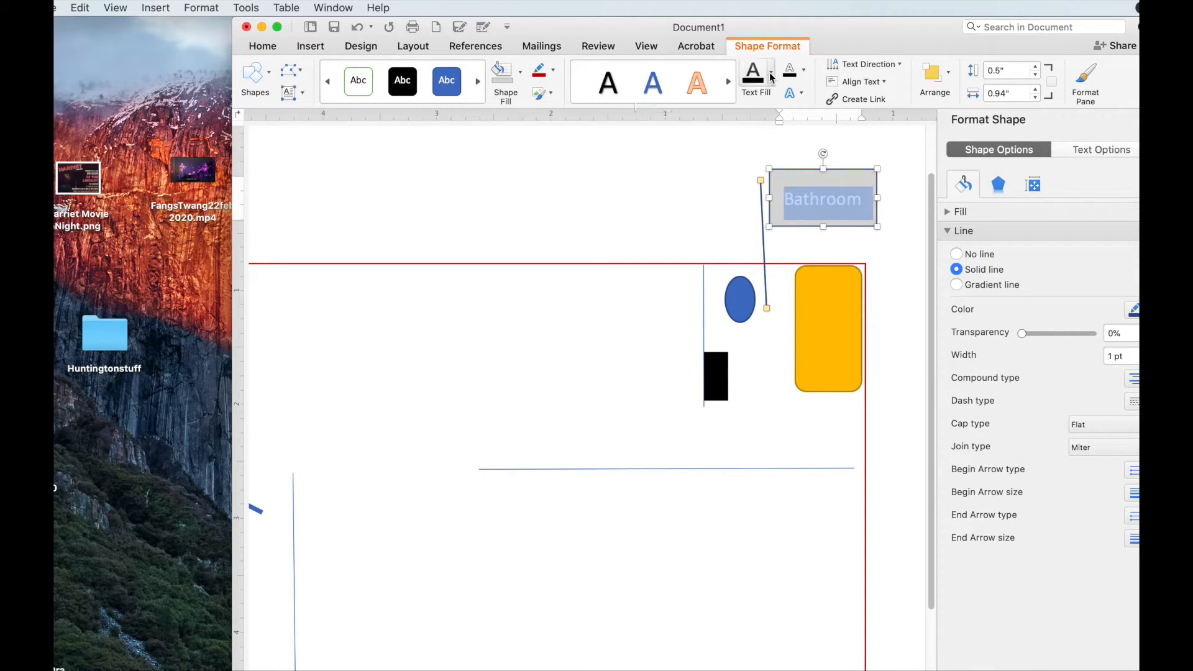
click(804, 70)
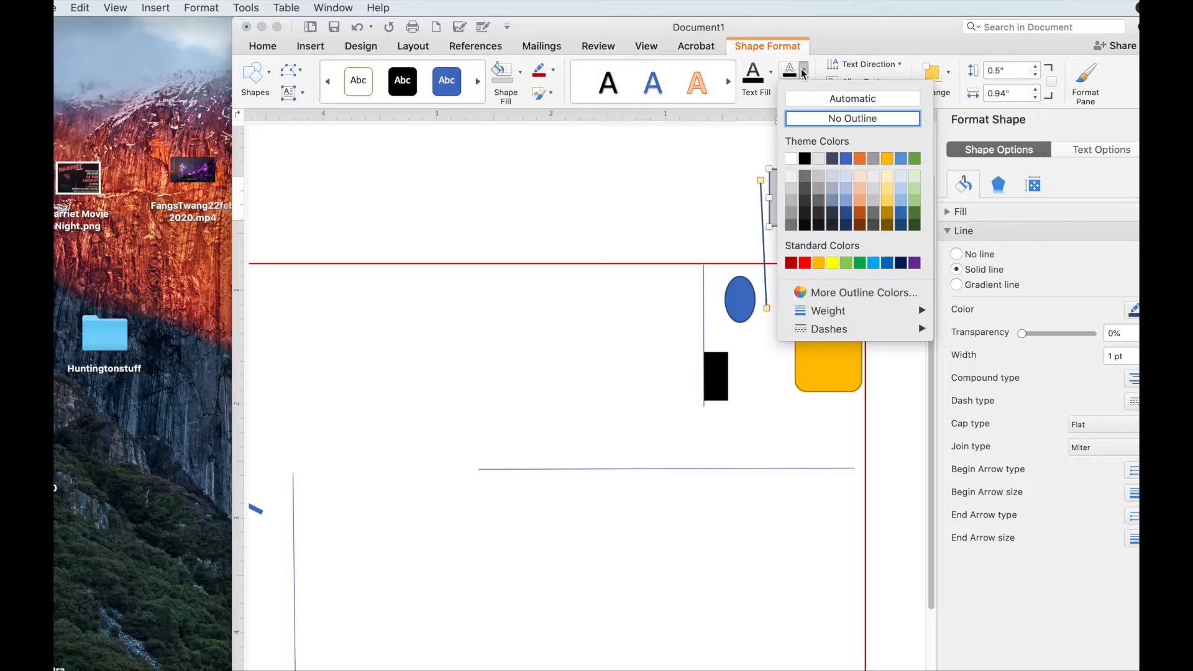
click(786, 263)
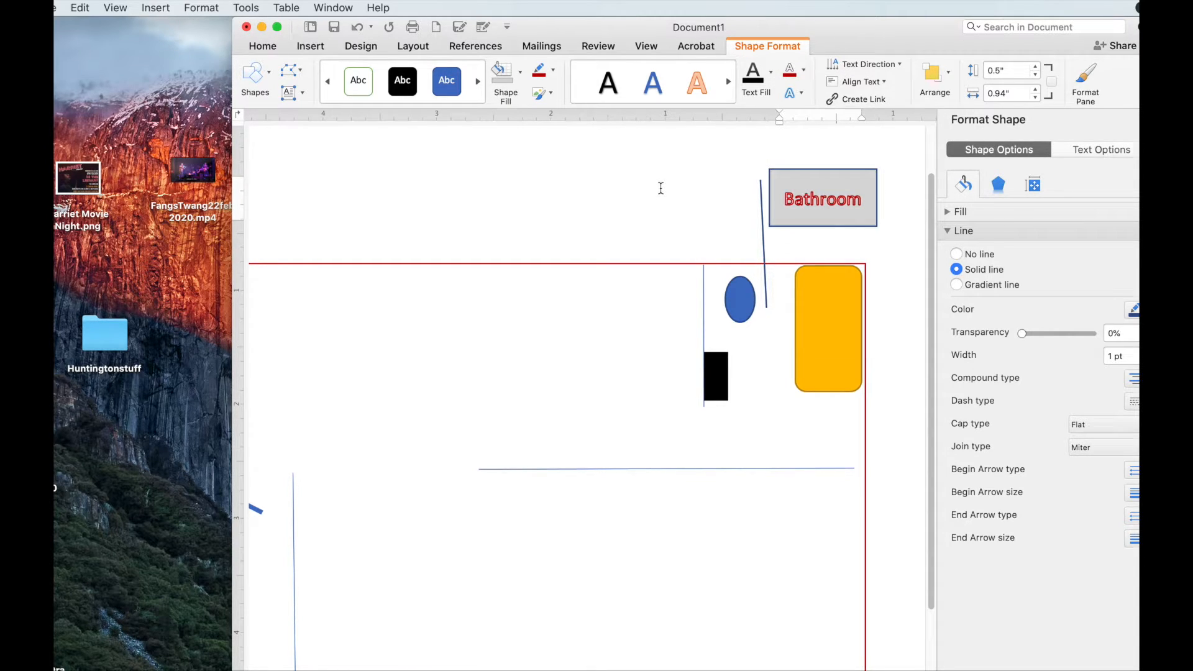
click(661, 188)
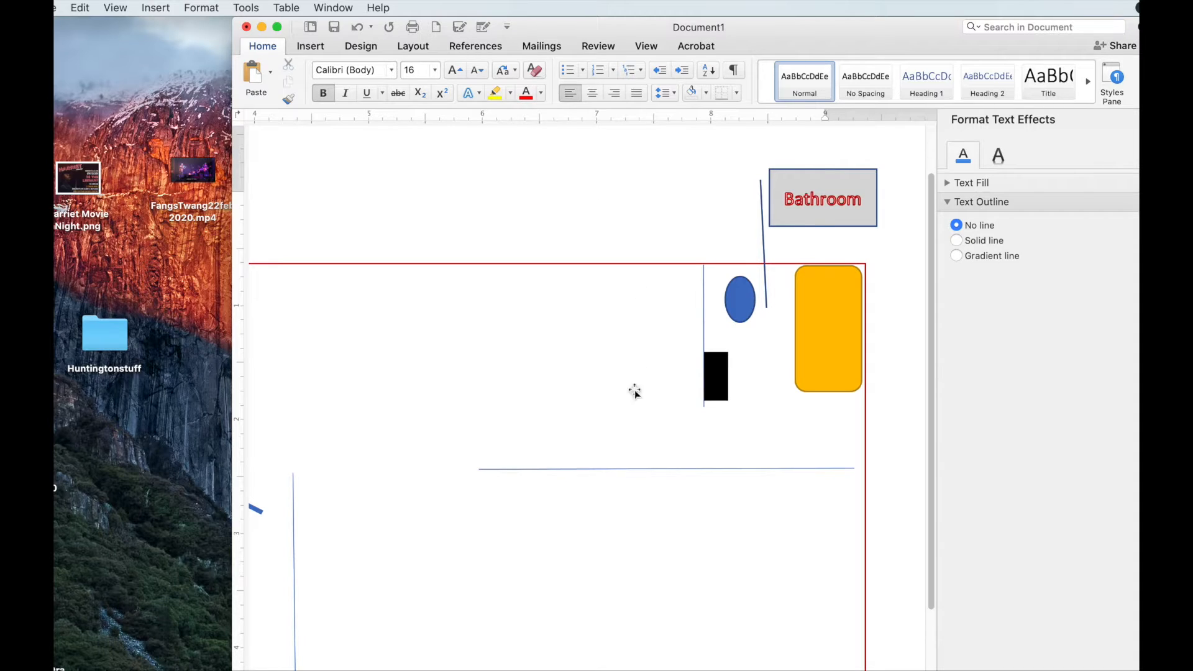
- Copy the short vertical bathroom wall and place the duplicate about 7.01" from the left, level with the original
scroll(575, 390, left, 2)
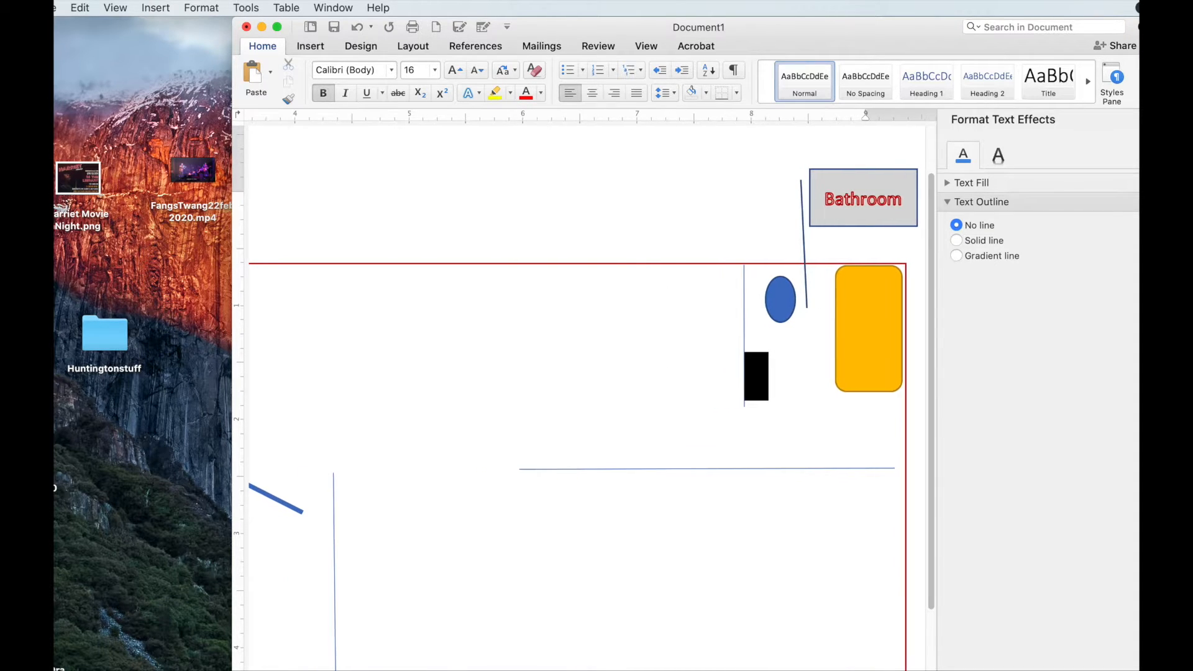
scroll(650, 445, left, 10)
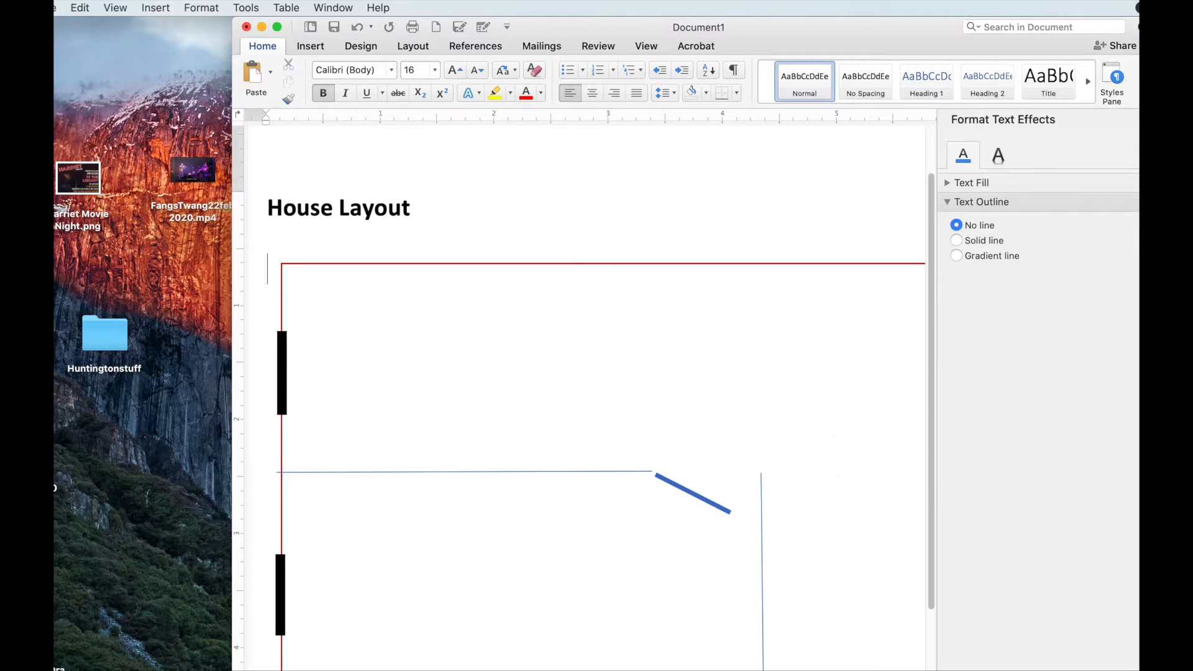
scroll(784, 551, right, 10)
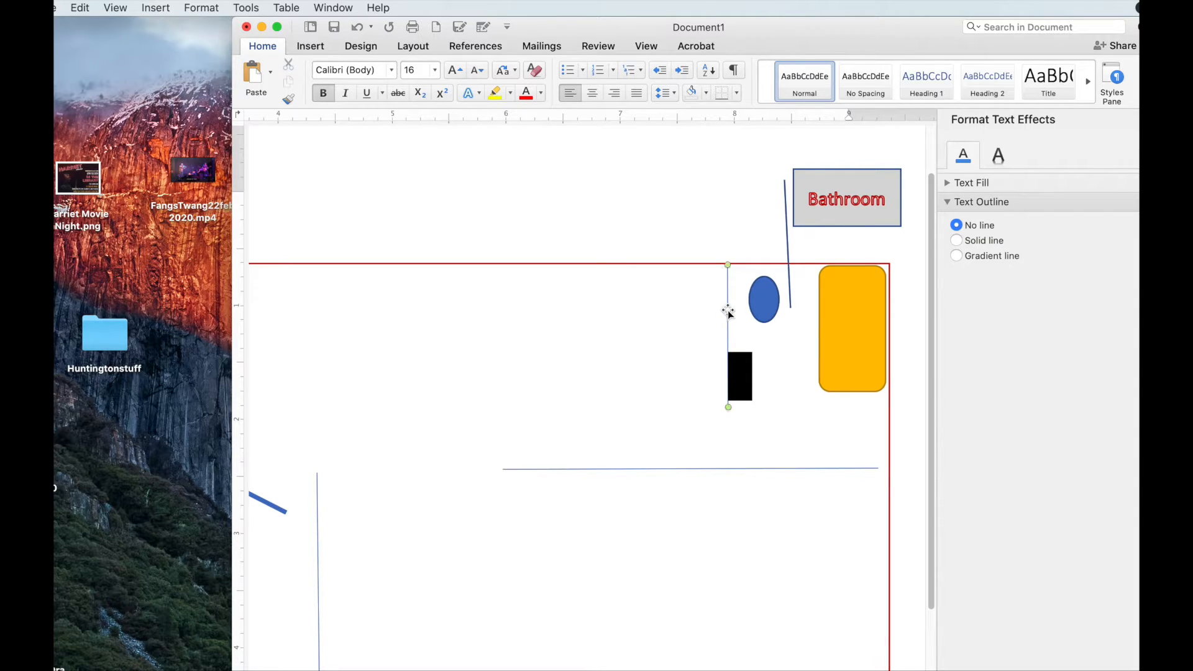
drag(728, 313, 512, 307)
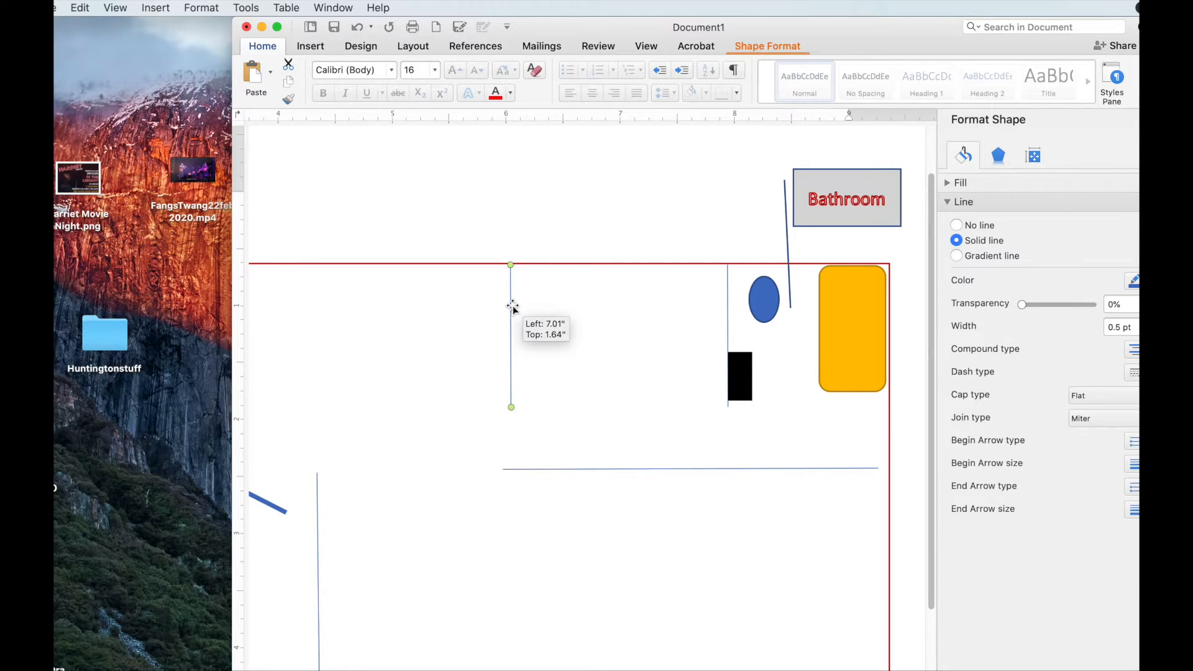
drag(512, 307, 512, 307)
click(614, 336)
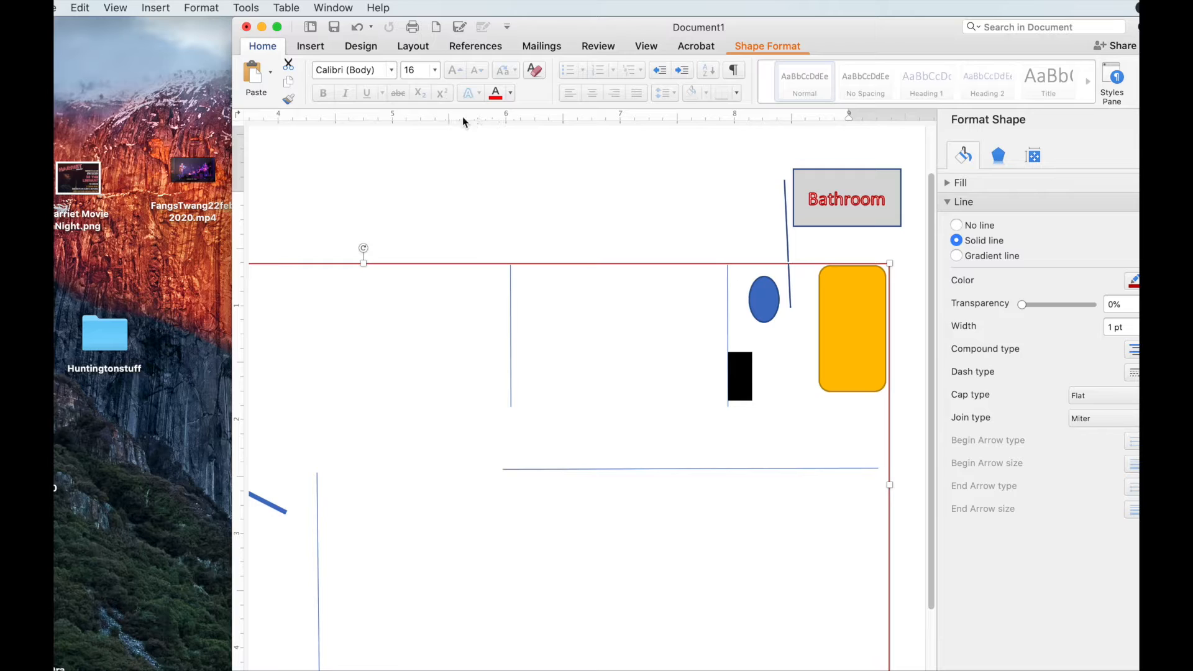
- Draw a rectangle about 0.35" high and 1.29" wide along the top wall, ending against the bathroom's vertical wall
click(310, 47)
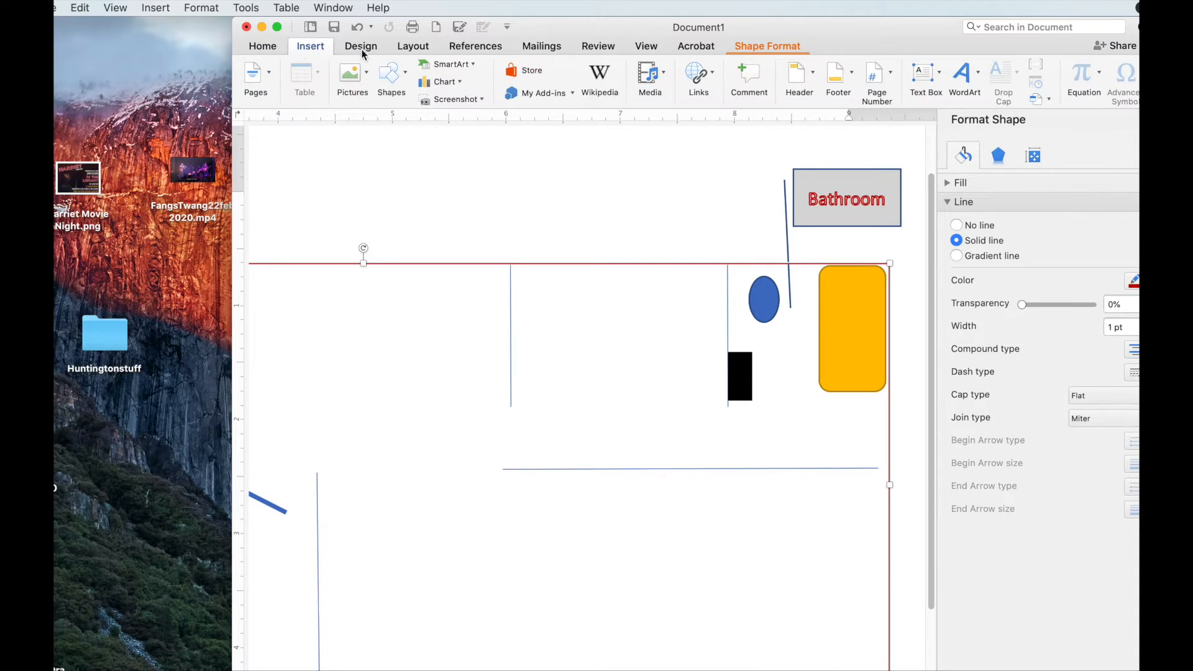
click(406, 73)
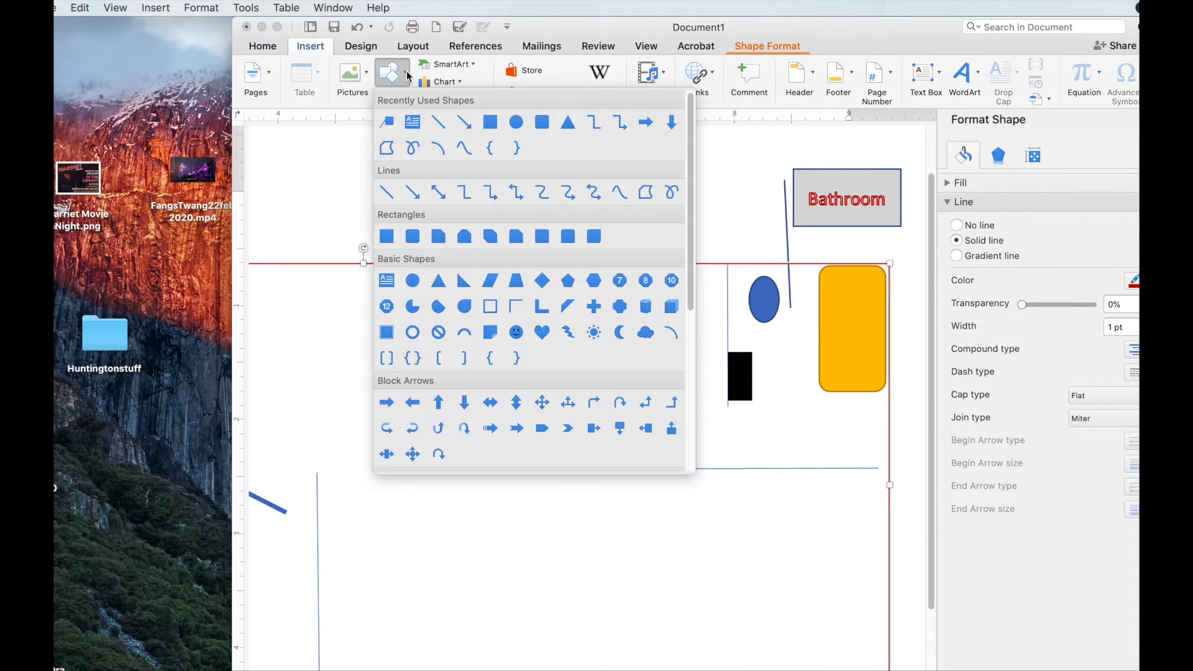
click(386, 236)
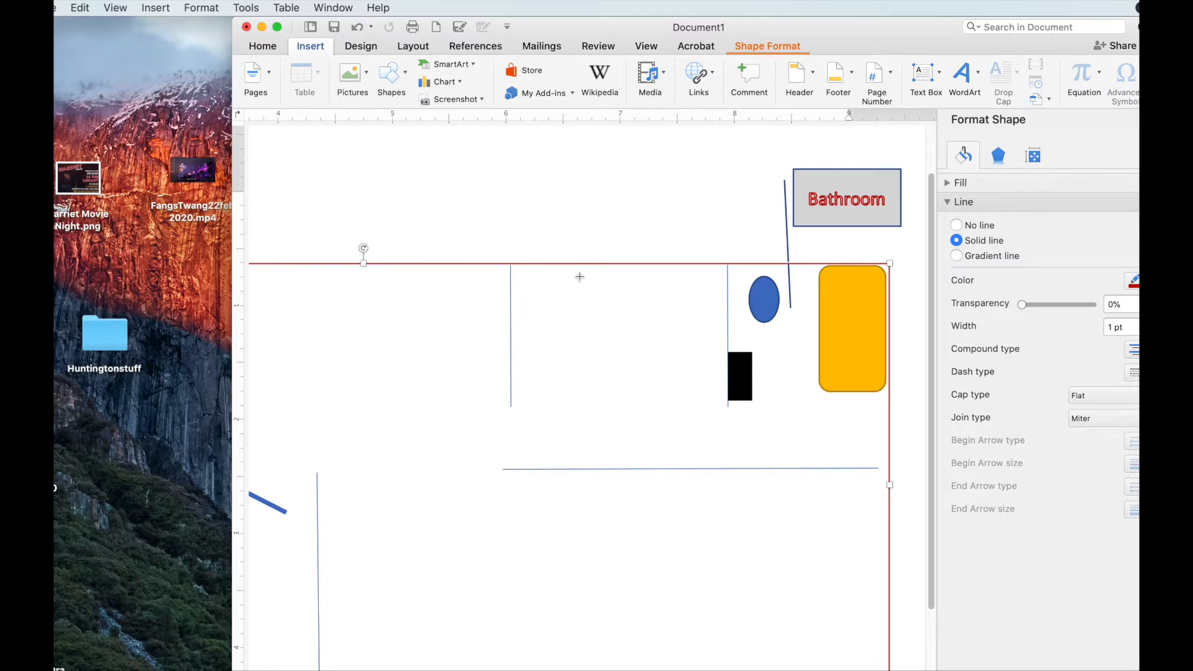
mouse_move(578, 267)
mouse_down()
mouse_move(585, 280)
mouse_move(725, 306)
mouse_up()
click(586, 200)
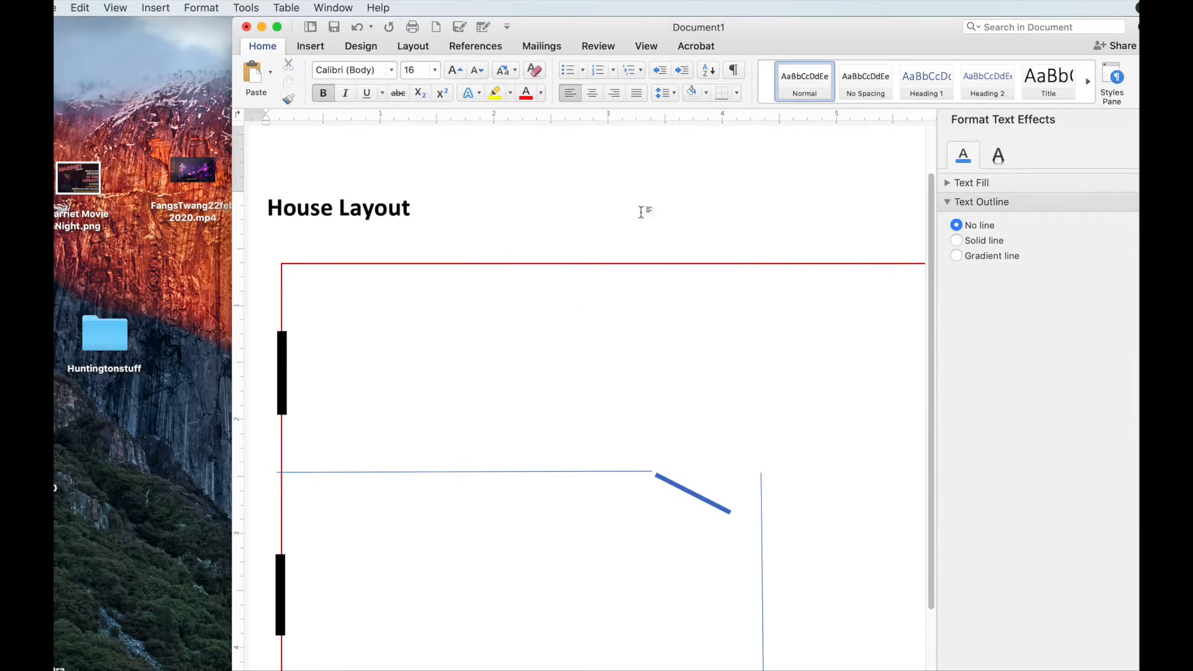
- Fill the new rectangle between the two short vertical walls with dark gold
scroll(708, 438, right, 8)
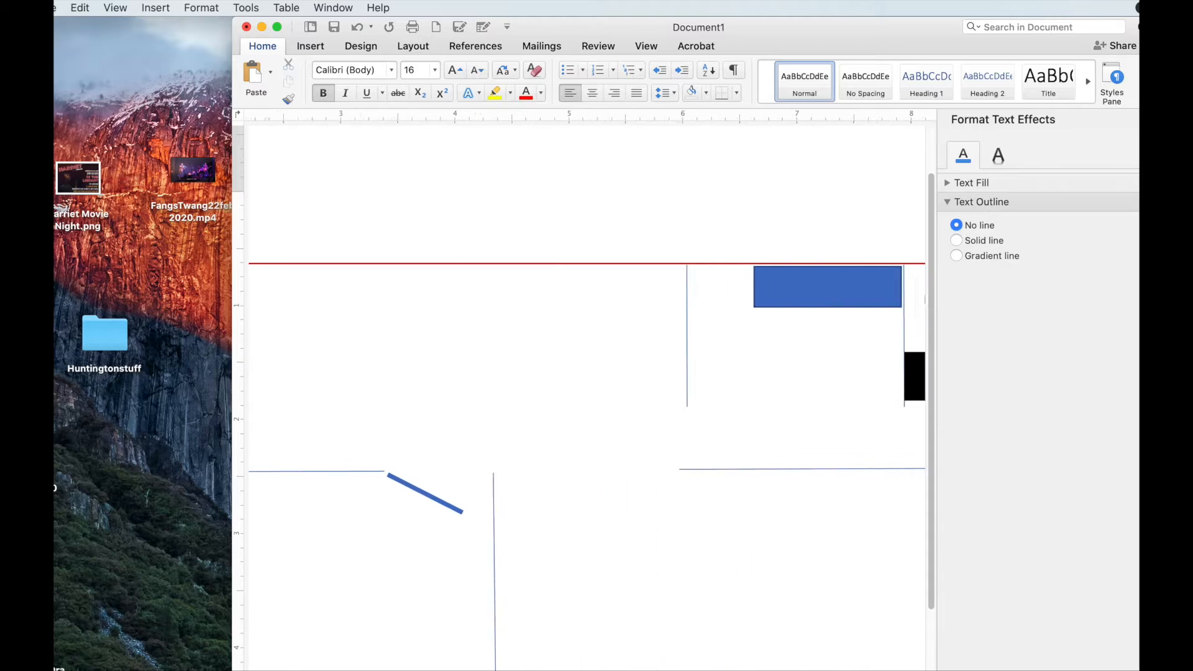
click(577, 283)
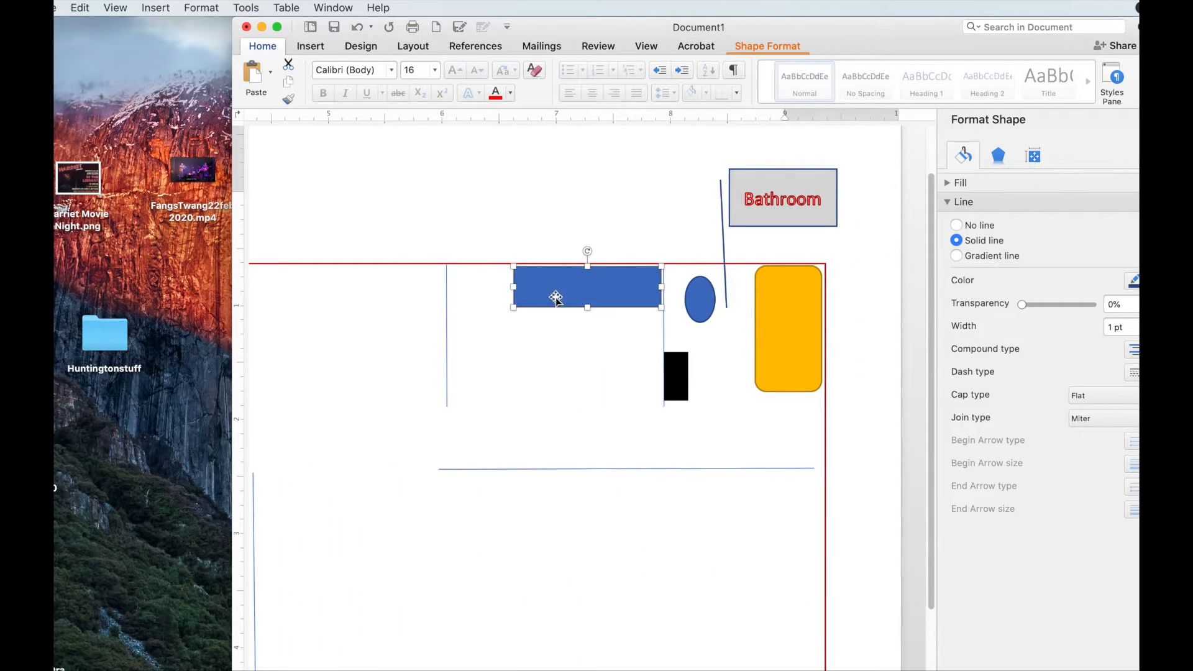
click(564, 287)
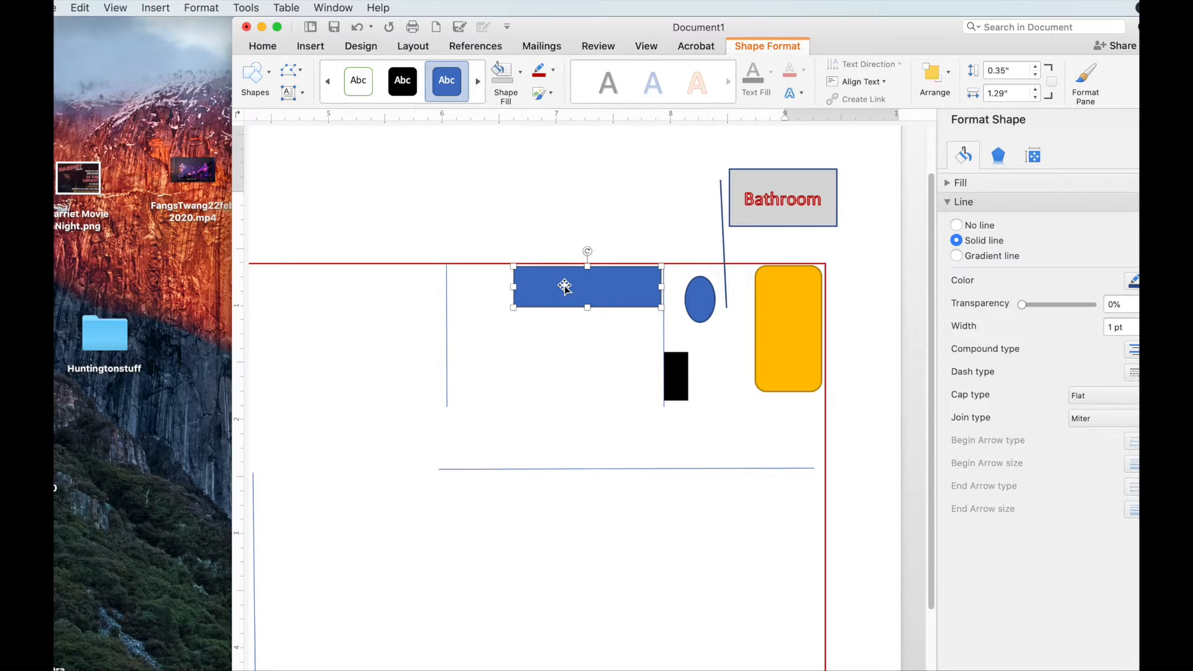
click(520, 71)
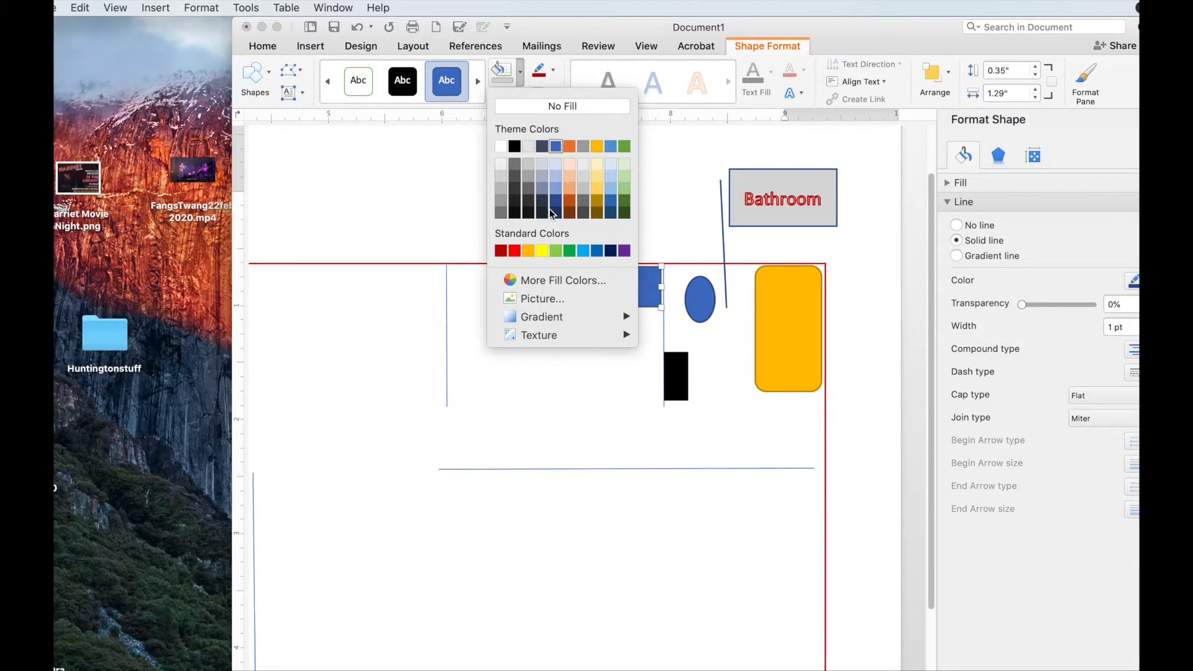
click(598, 200)
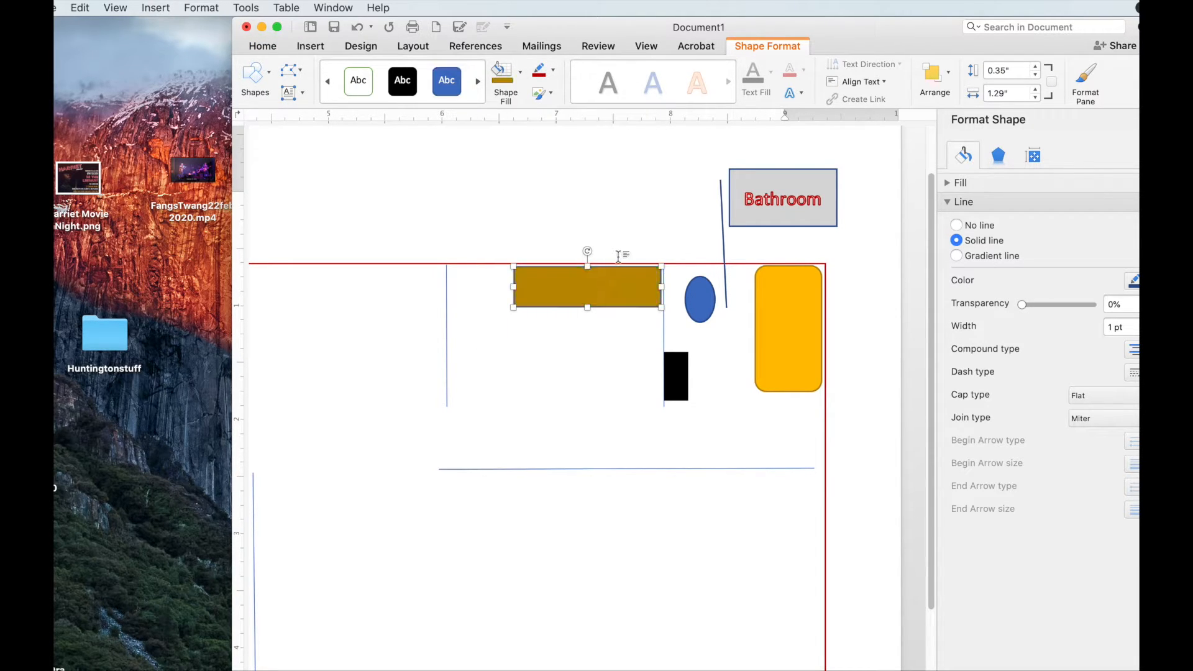
click(585, 360)
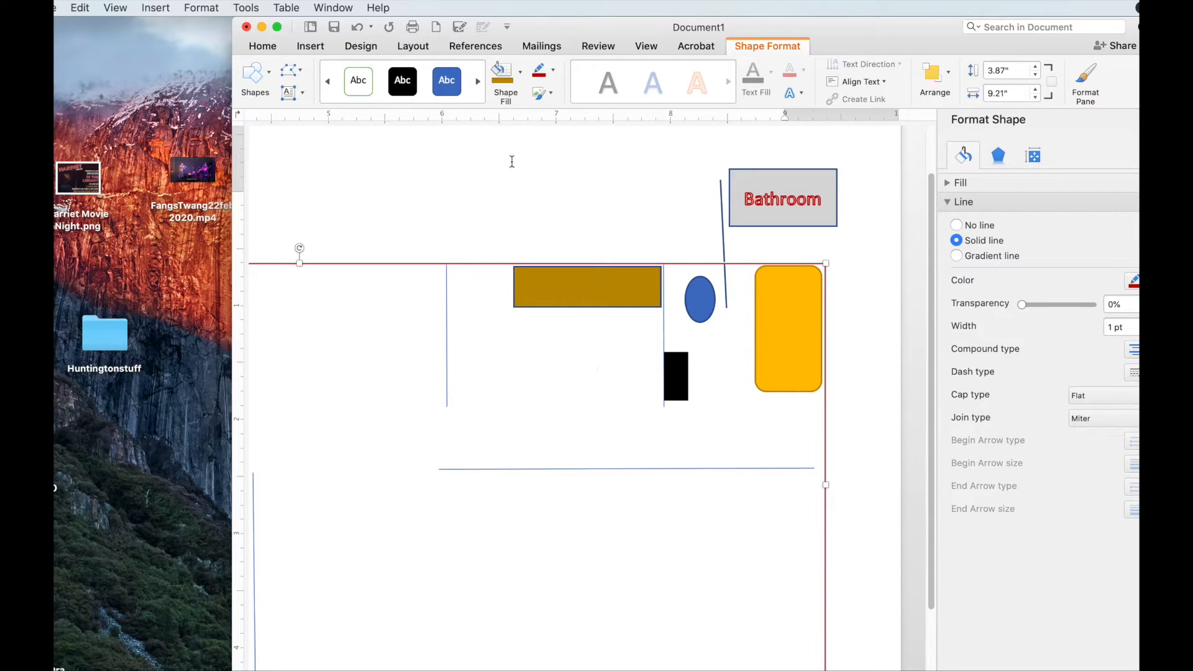
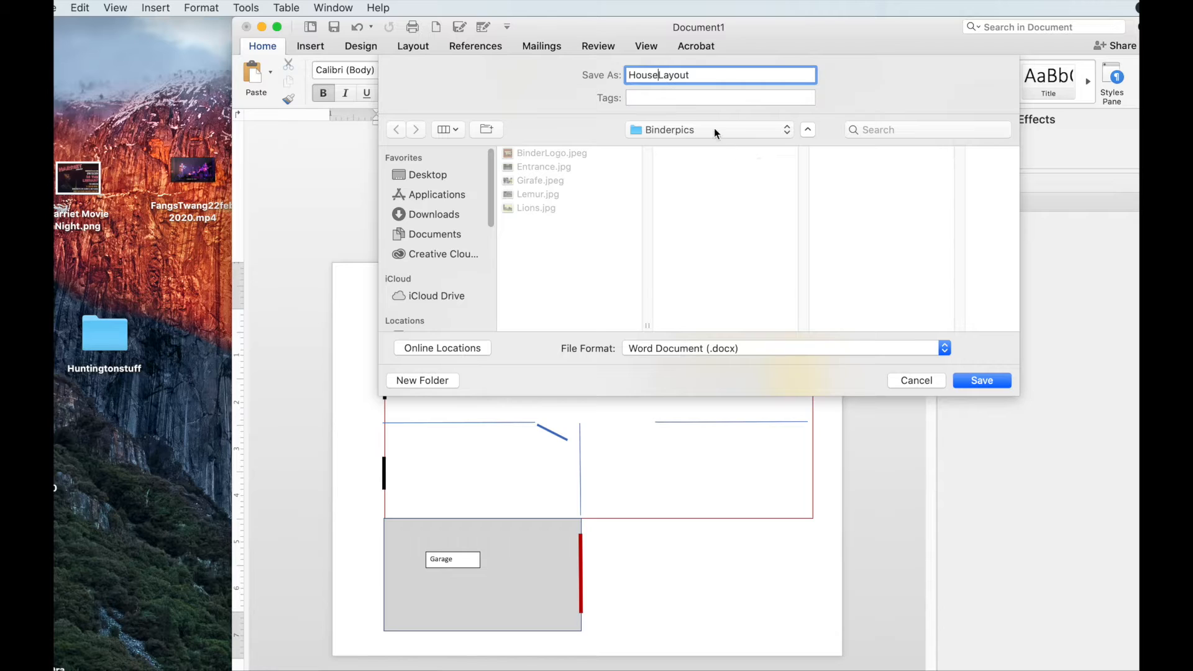
- Create a new folder named Drawfolder on the Desktop as the save location
click(781, 154)
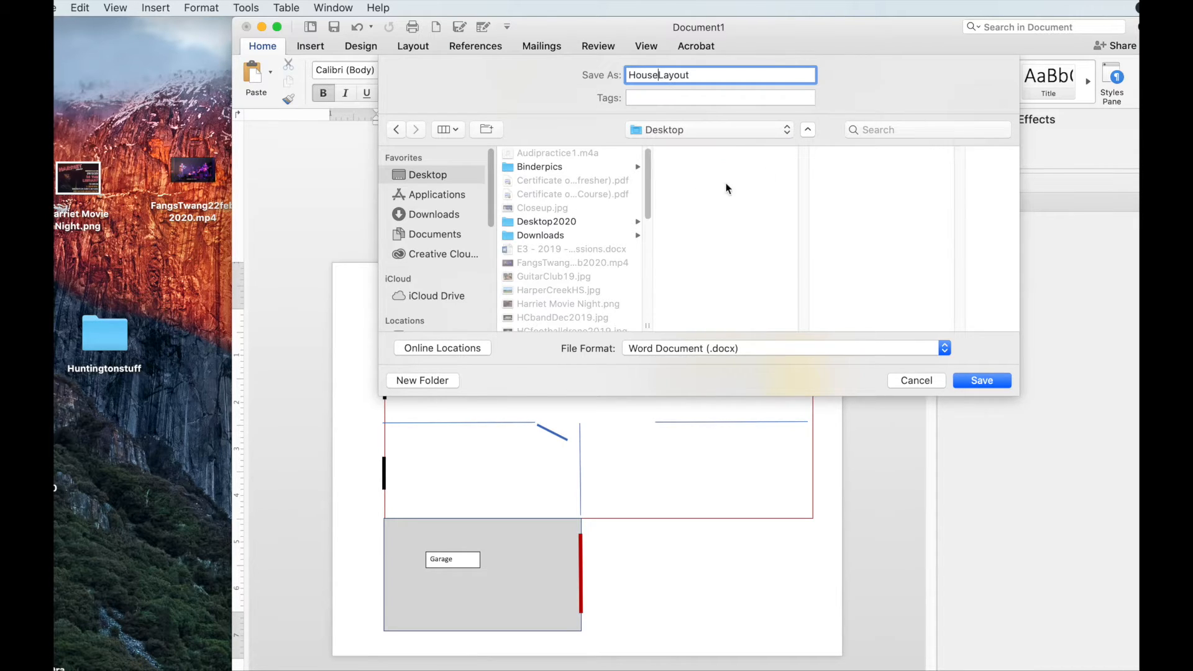
scroll(590, 240, down, 3)
scroll(586, 241, up, 3)
click(434, 382)
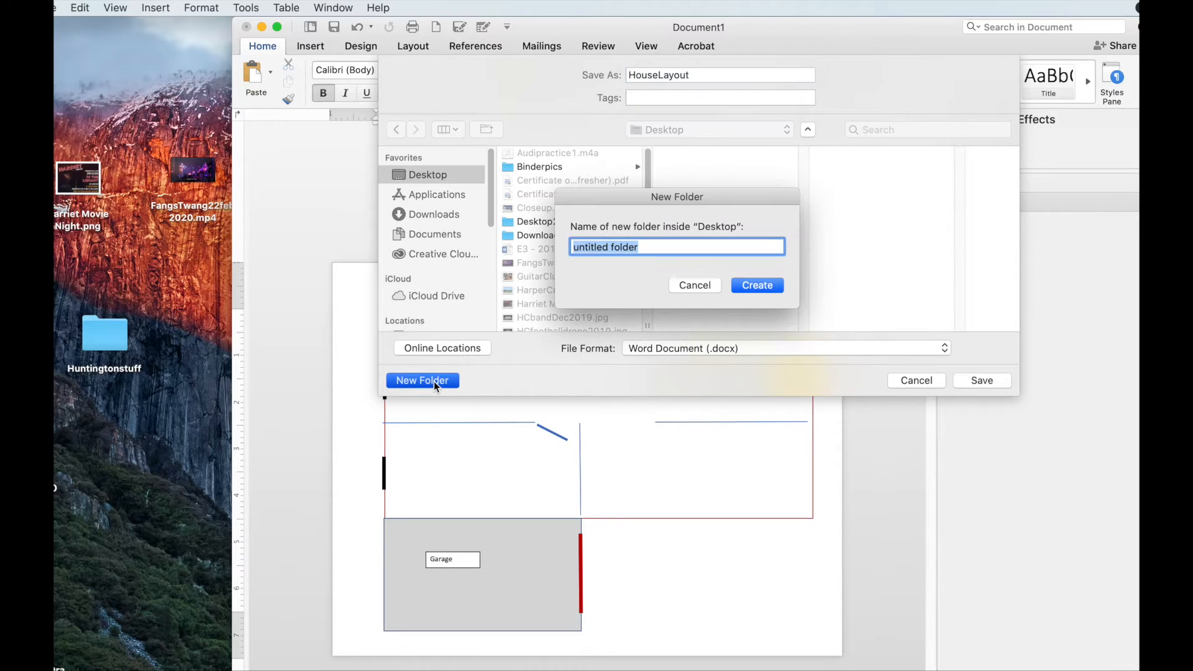
text(Dra)
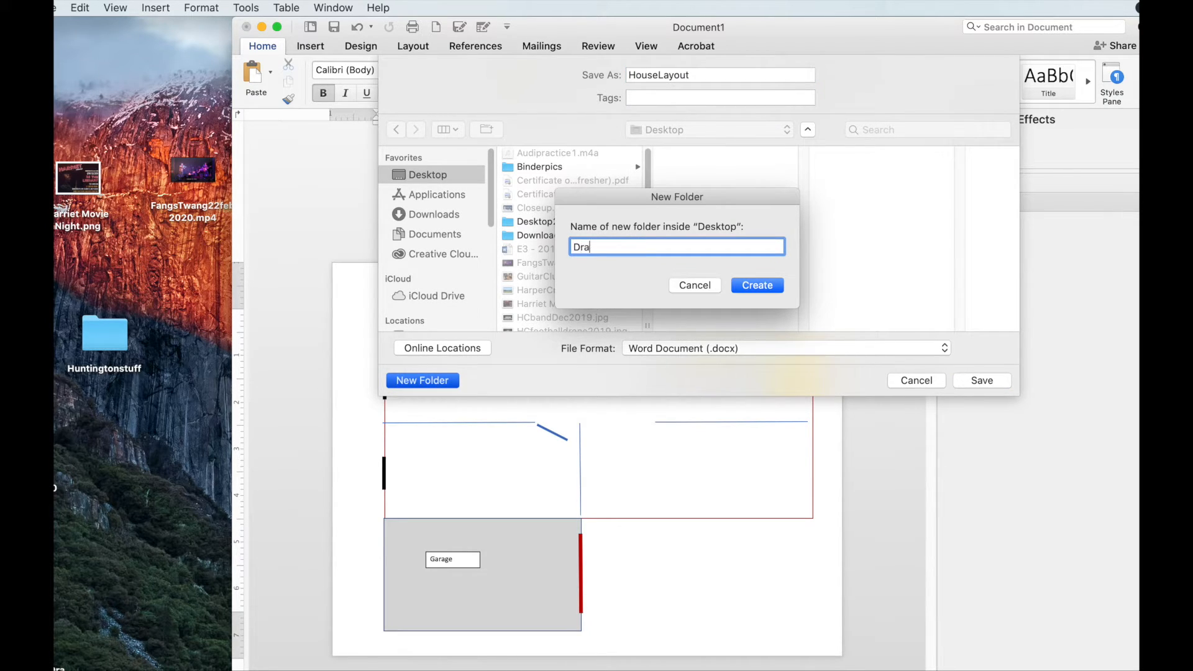
text(wfolder)
click(764, 287)
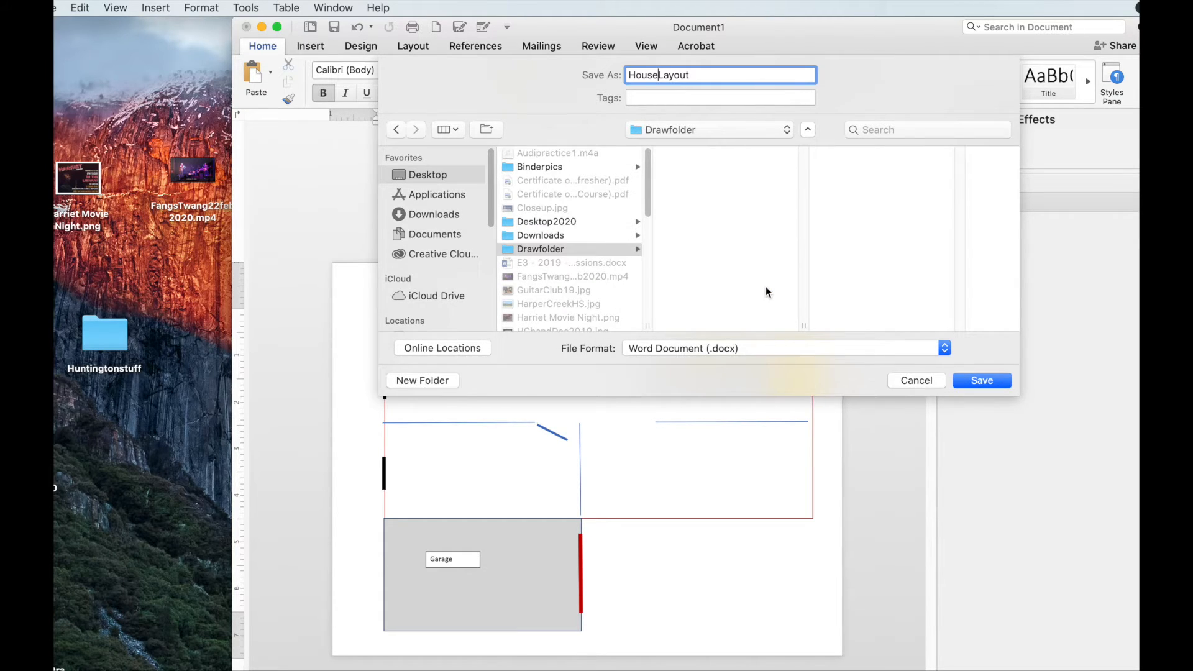
- Save the floor plan as the Word document HouseLayout in Drawfolder and save it once more
click(986, 384)
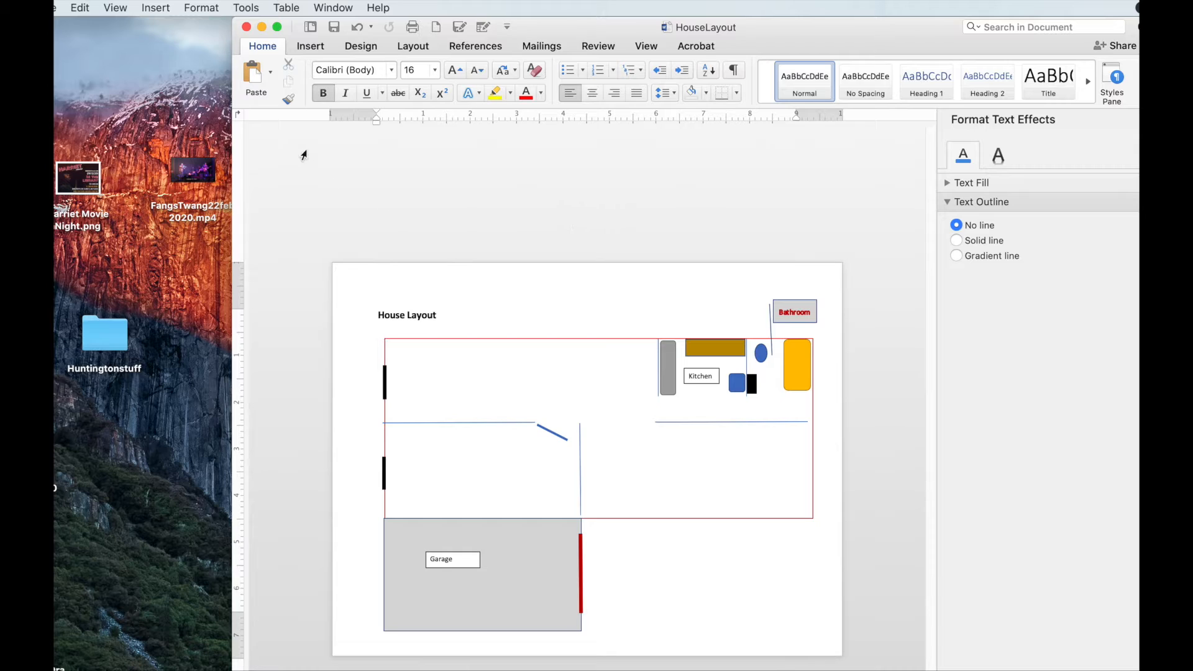
click(55, 6)
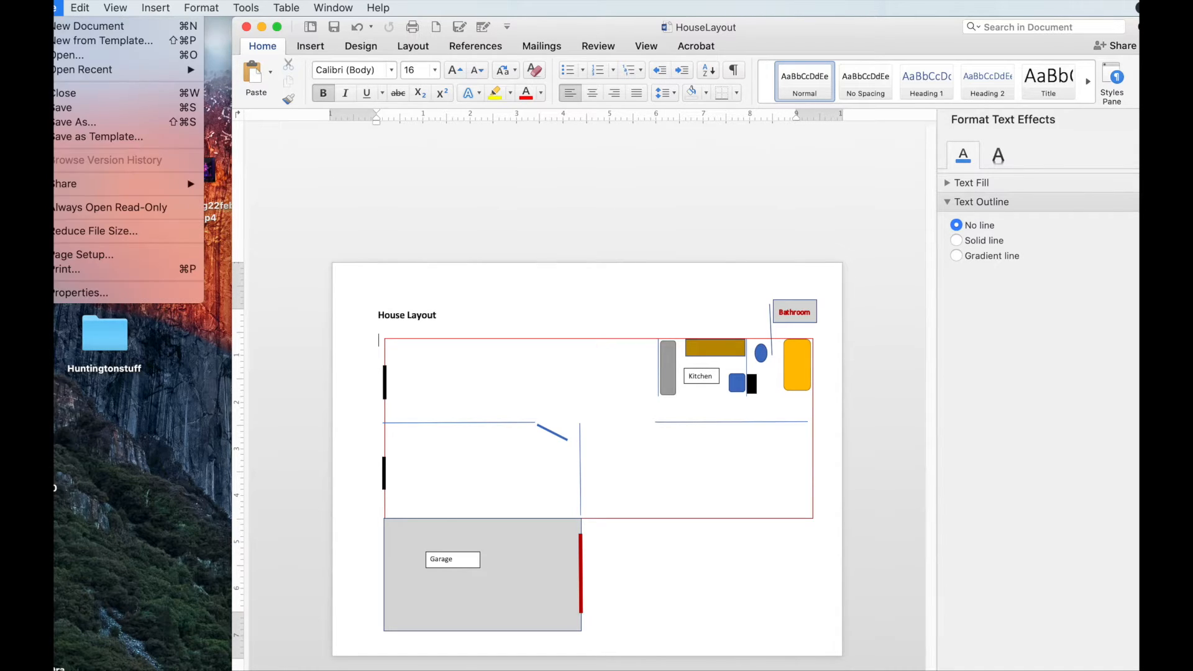
click(56, 112)
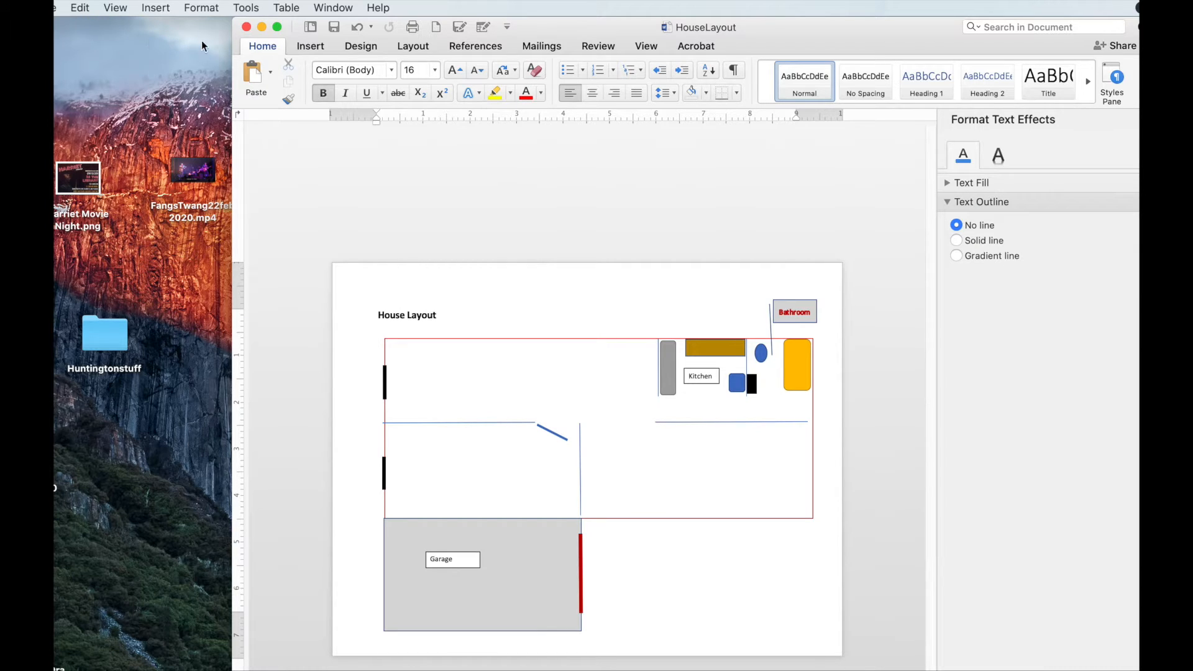
- Create a new blank document and set its US Letter page to landscape orientation
click(310, 27)
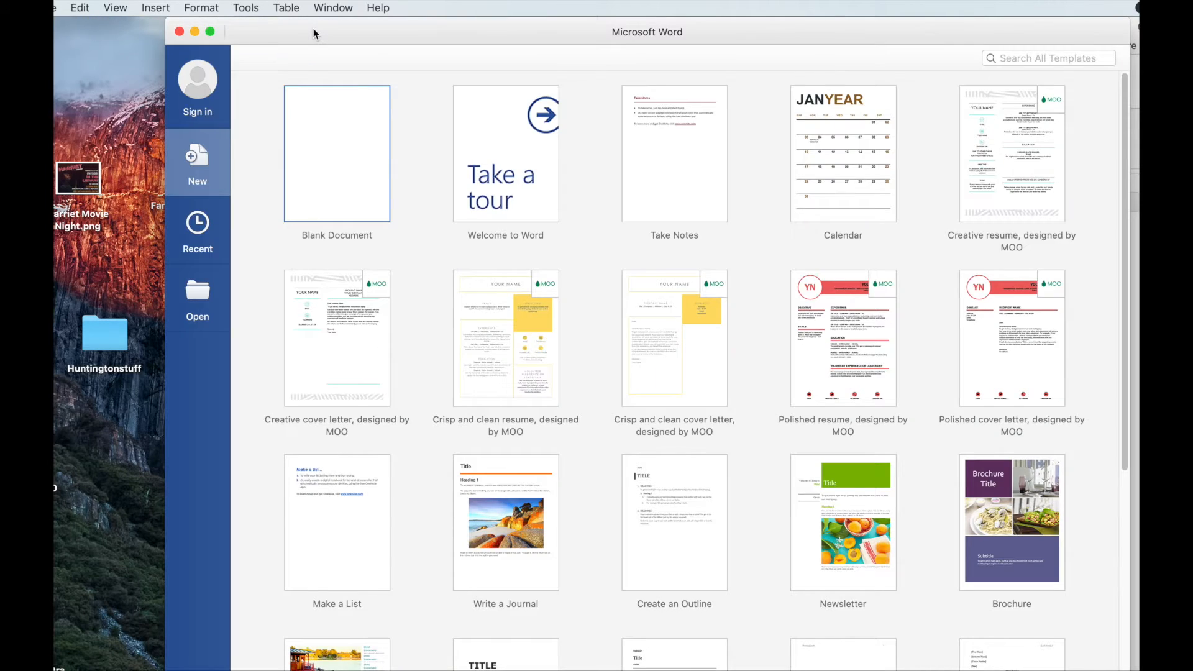
double_click(334, 172)
click(54, 8)
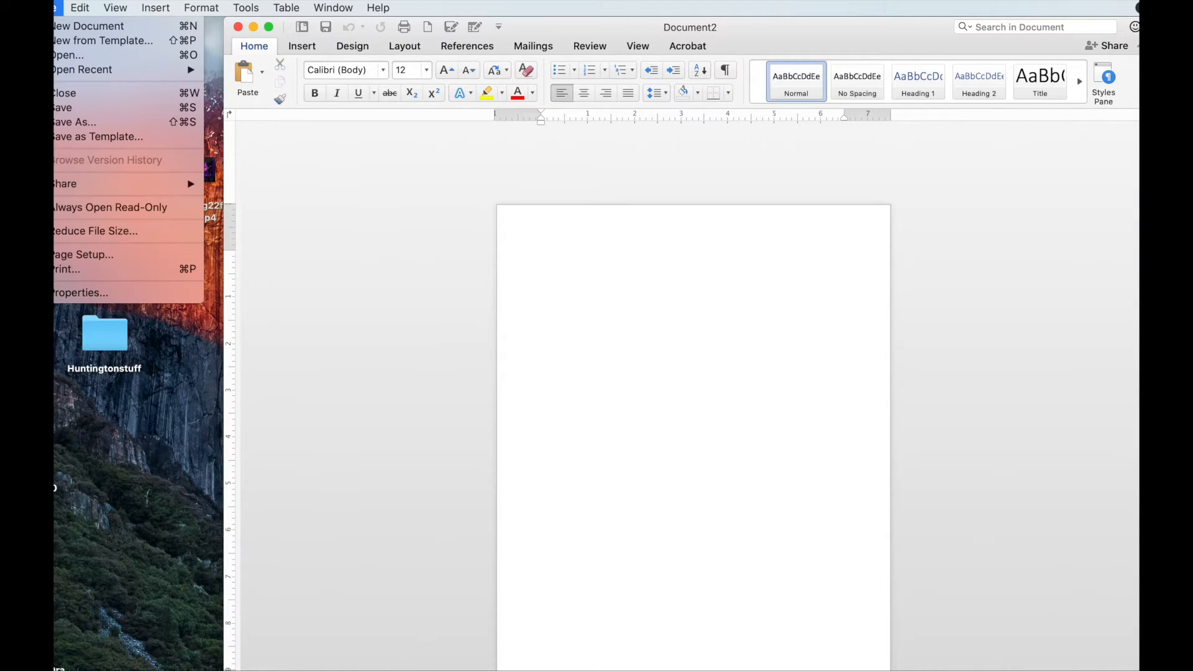
click(55, 8)
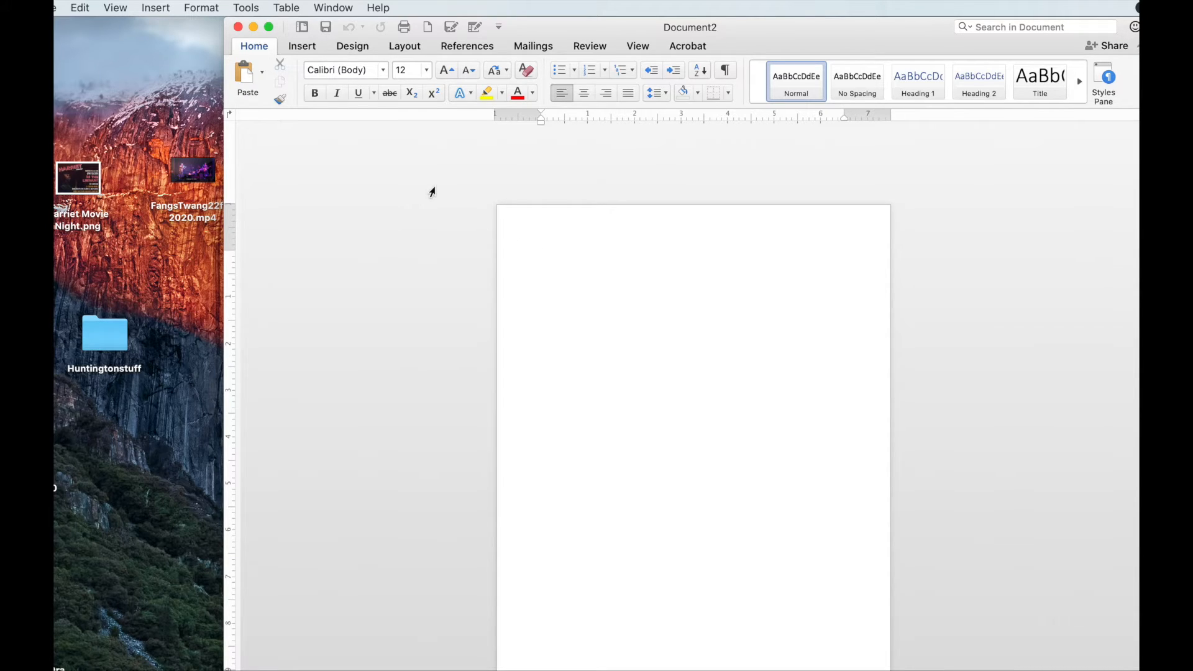
click(55, 8)
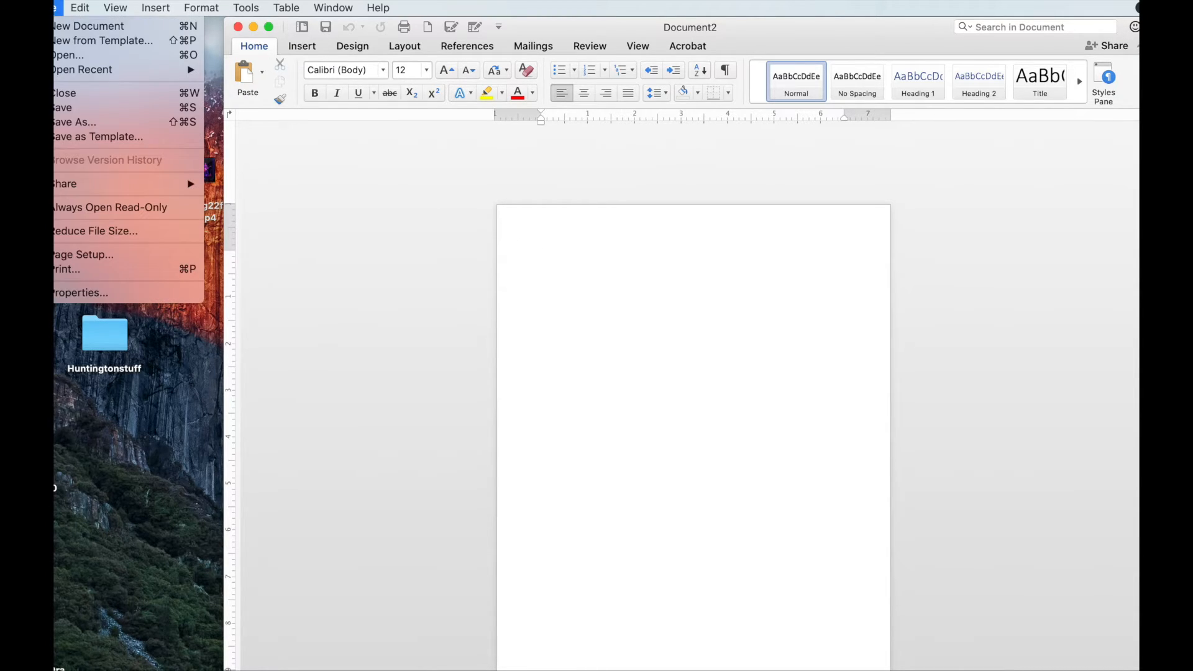
click(100, 261)
click(674, 313)
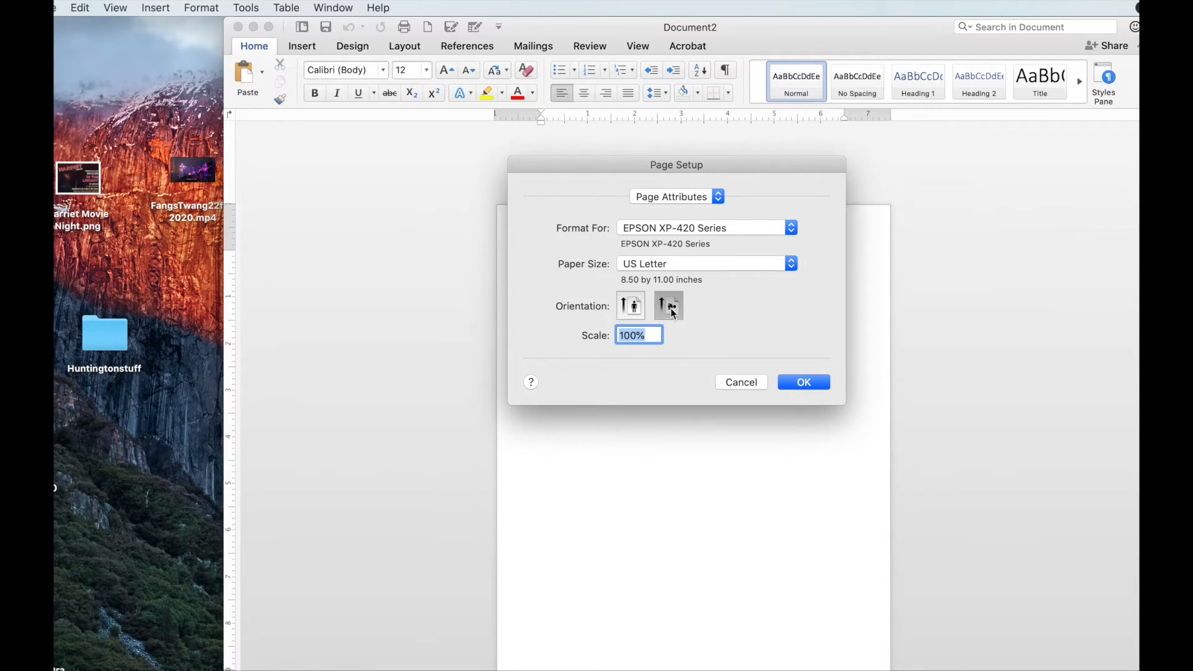
click(805, 382)
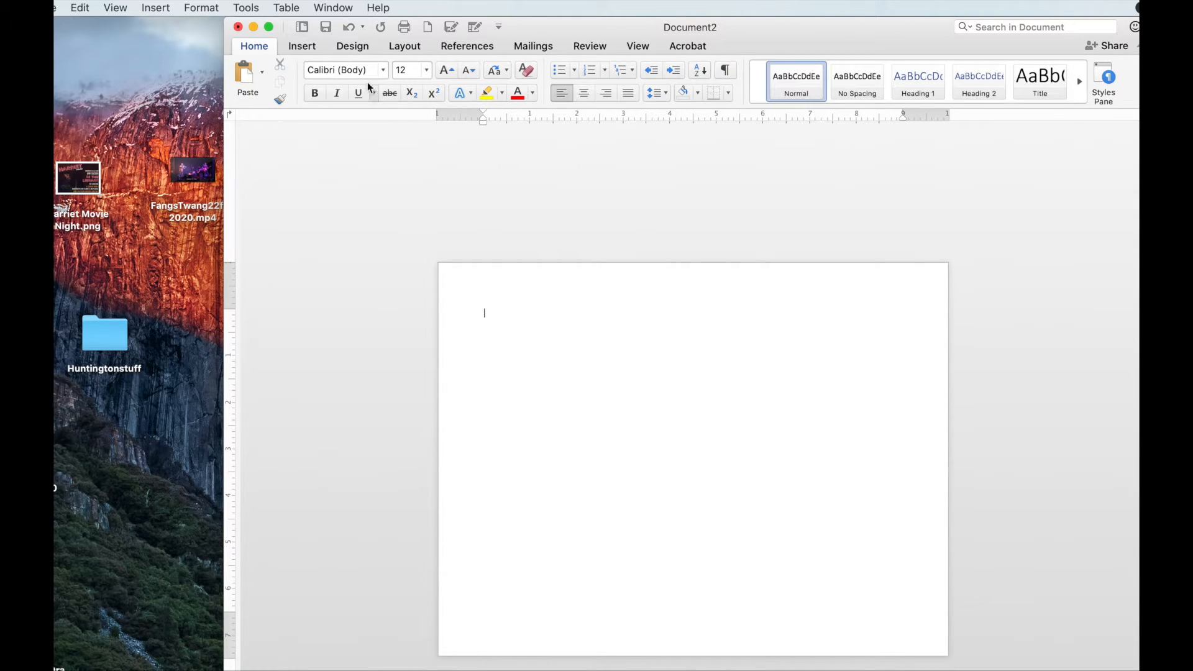
- Draw a rectangle about 3.62" high and 6.26" wide and place it in the lower left part of the page
click(305, 47)
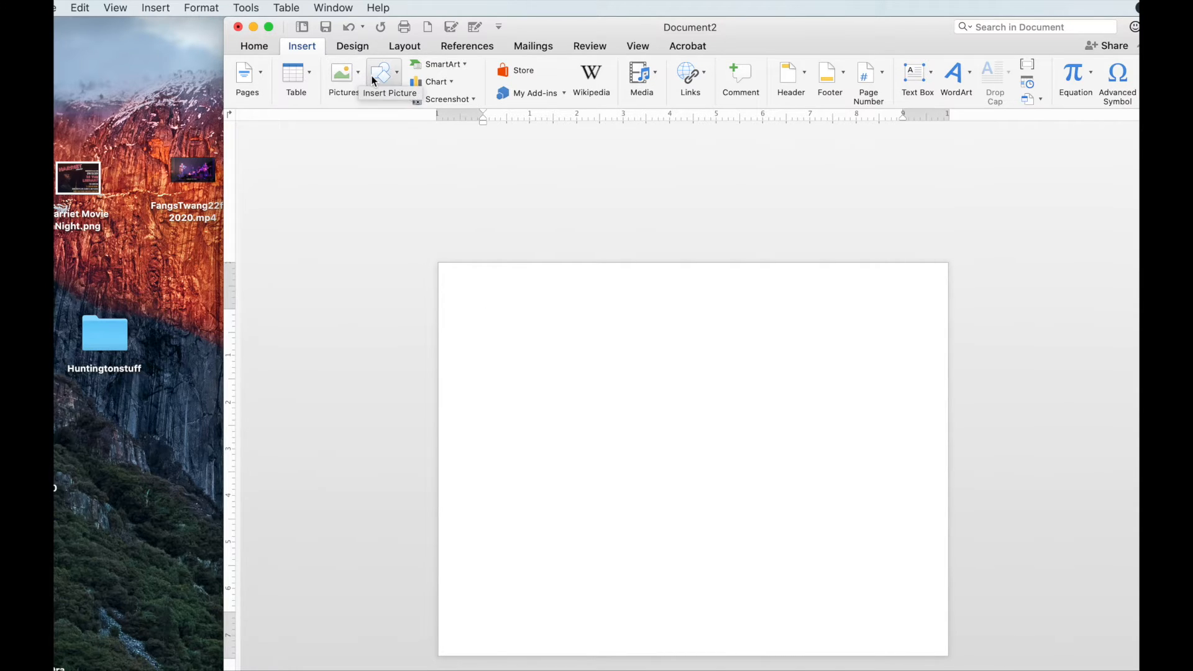
click(398, 75)
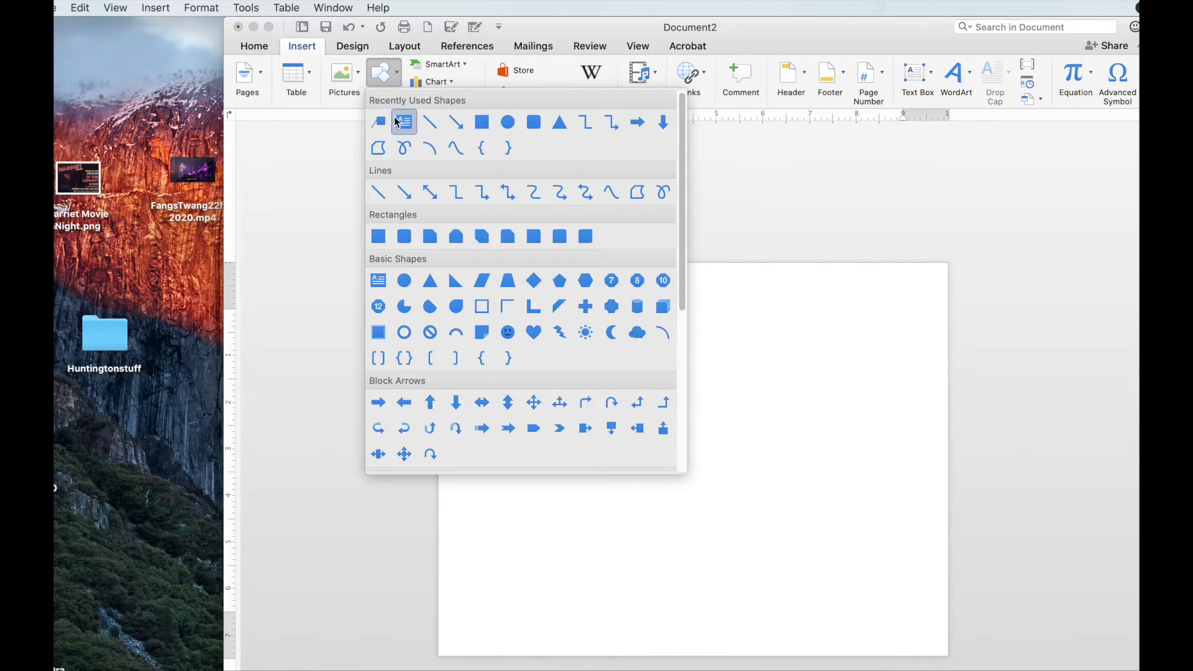
click(378, 236)
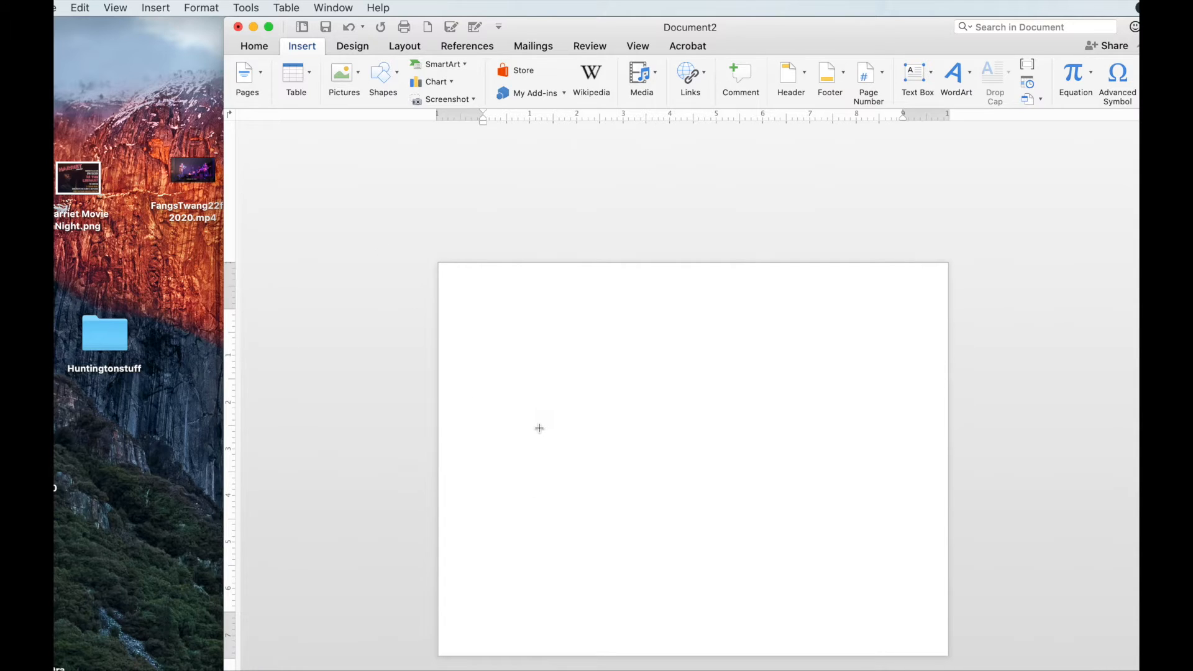
drag(532, 416, 823, 586)
drag(600, 465, 560, 454)
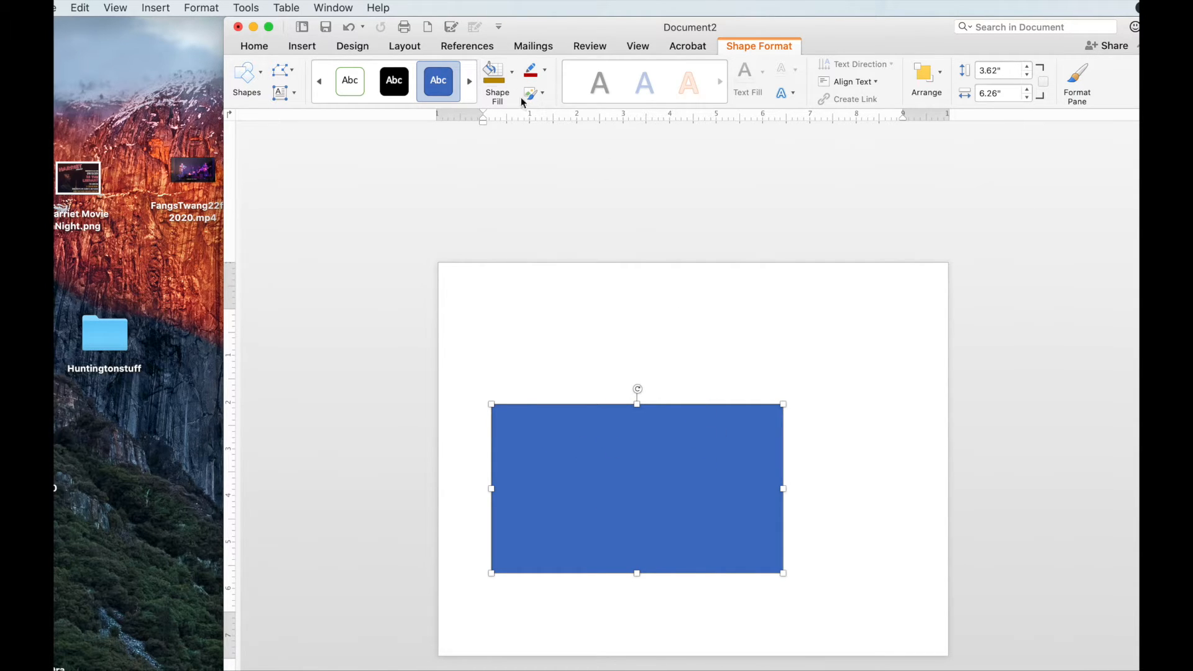
- Open the rectangle's detailed fill options and change its fill to a pattern fill
click(512, 76)
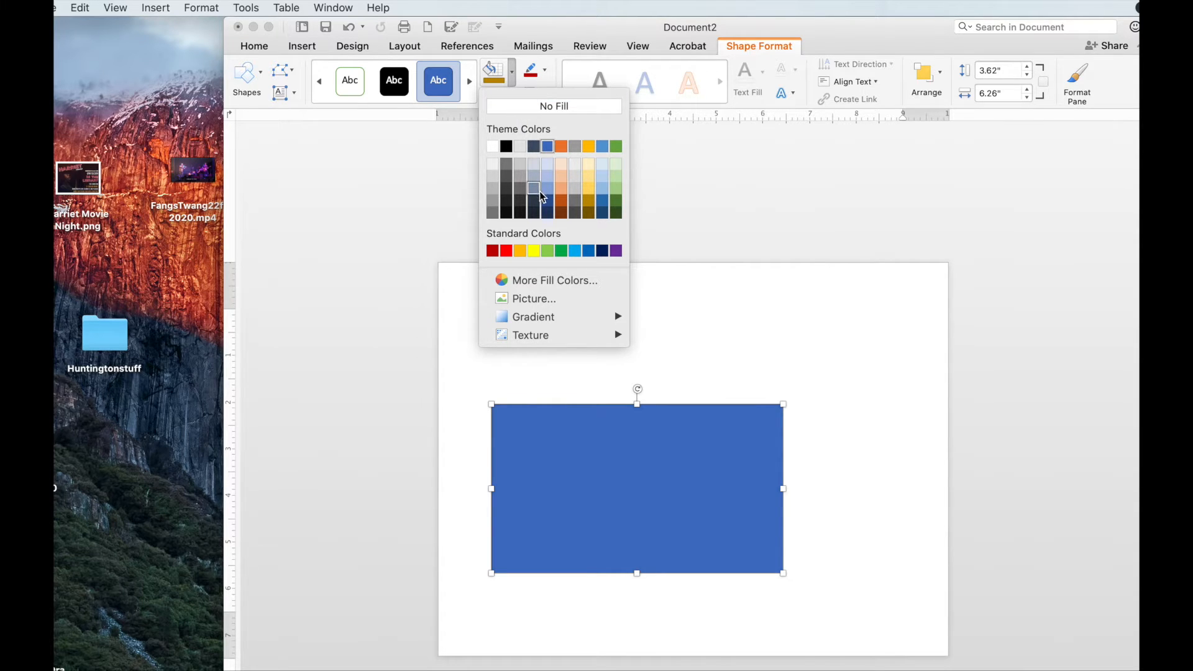
mouse_move(557, 337)
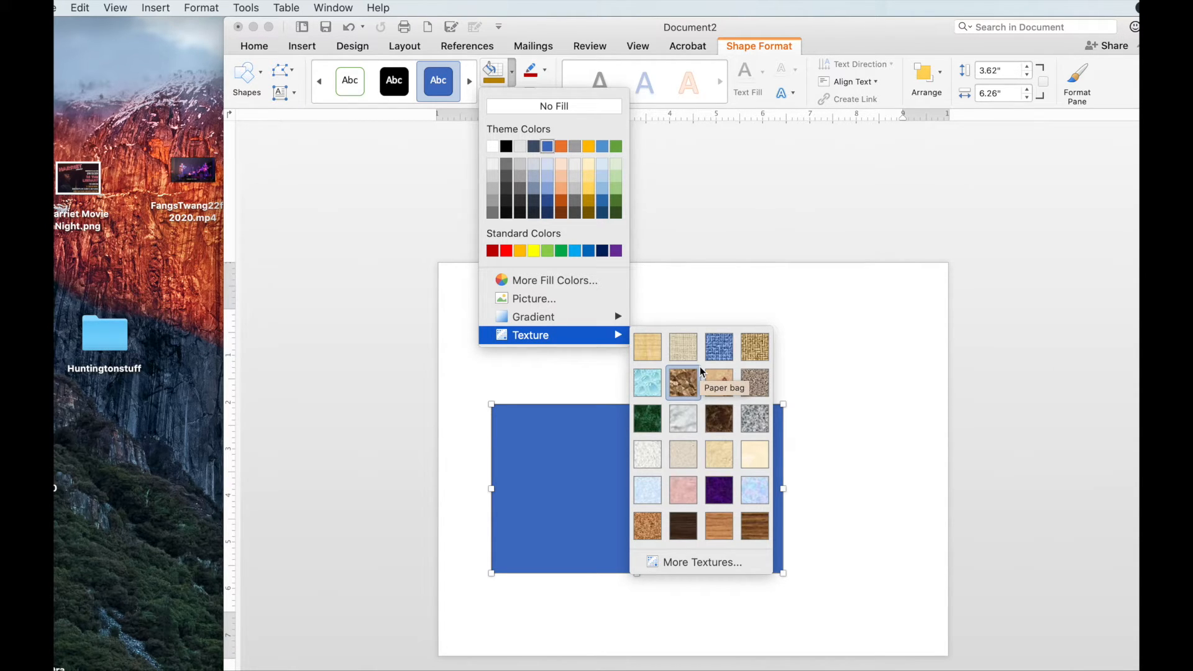
click(712, 566)
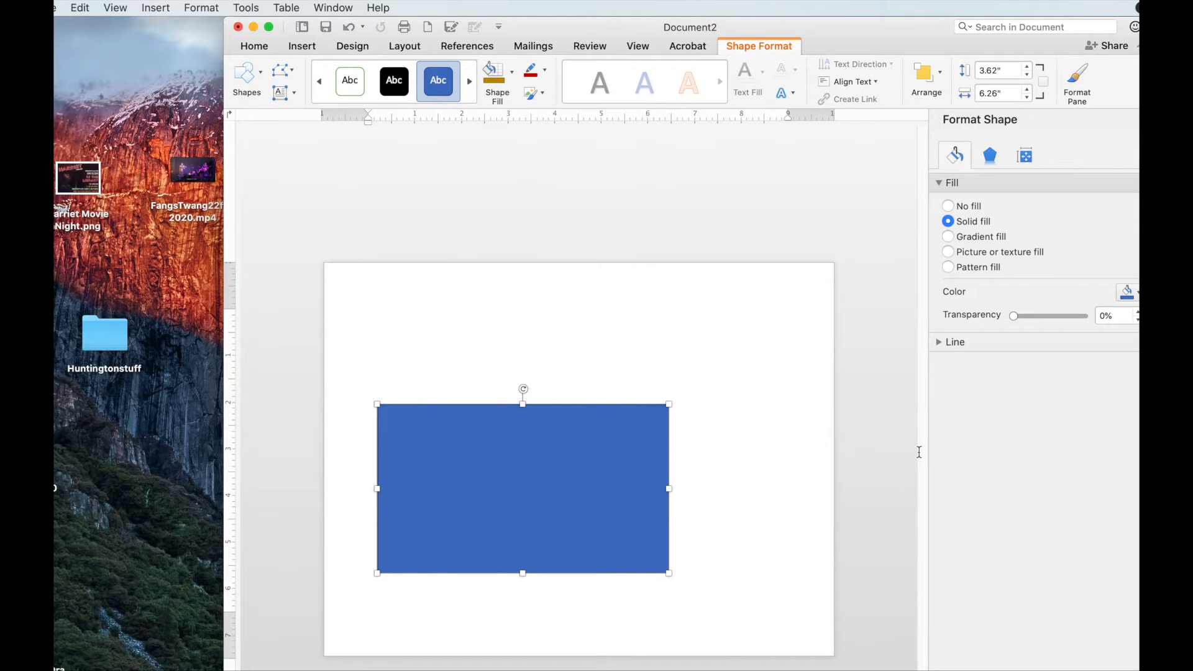
click(948, 268)
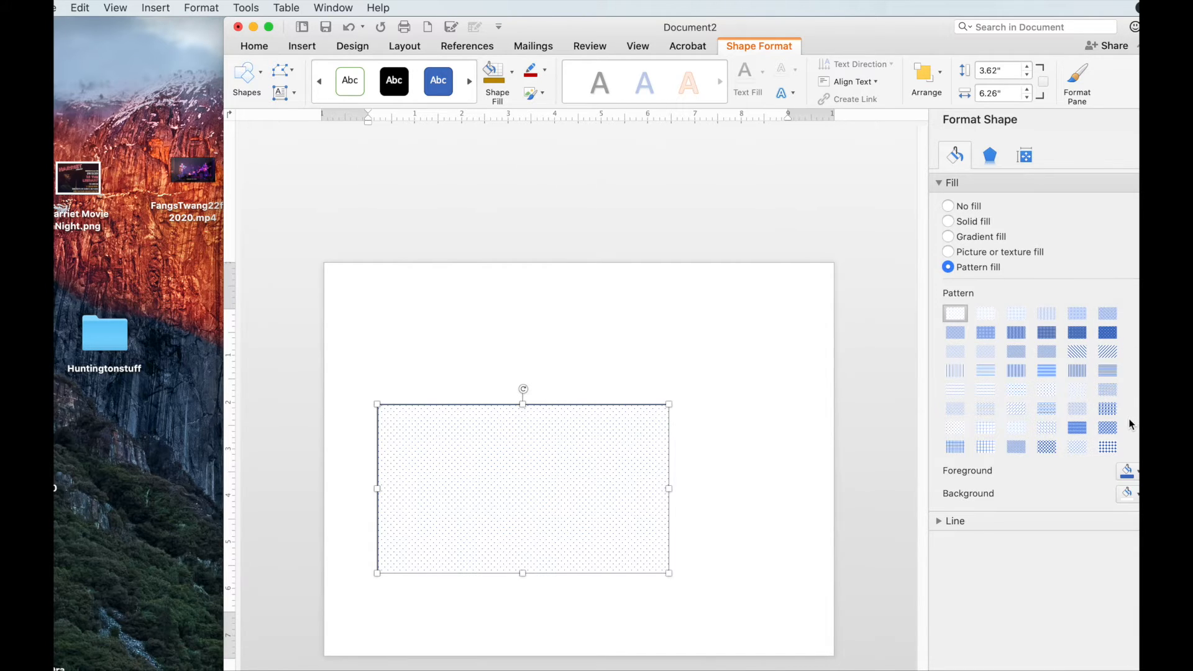
- Try out various dotted, striped, grid and checked patterns on the rectangle's fill
click(1109, 334)
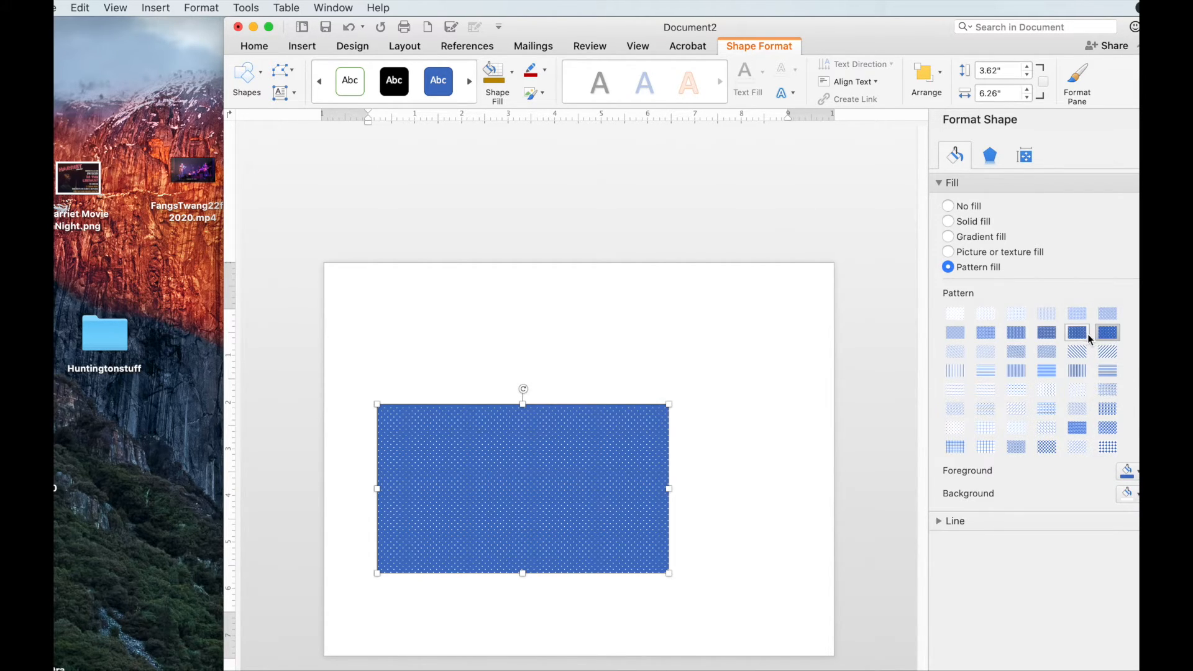
click(1077, 334)
click(1019, 335)
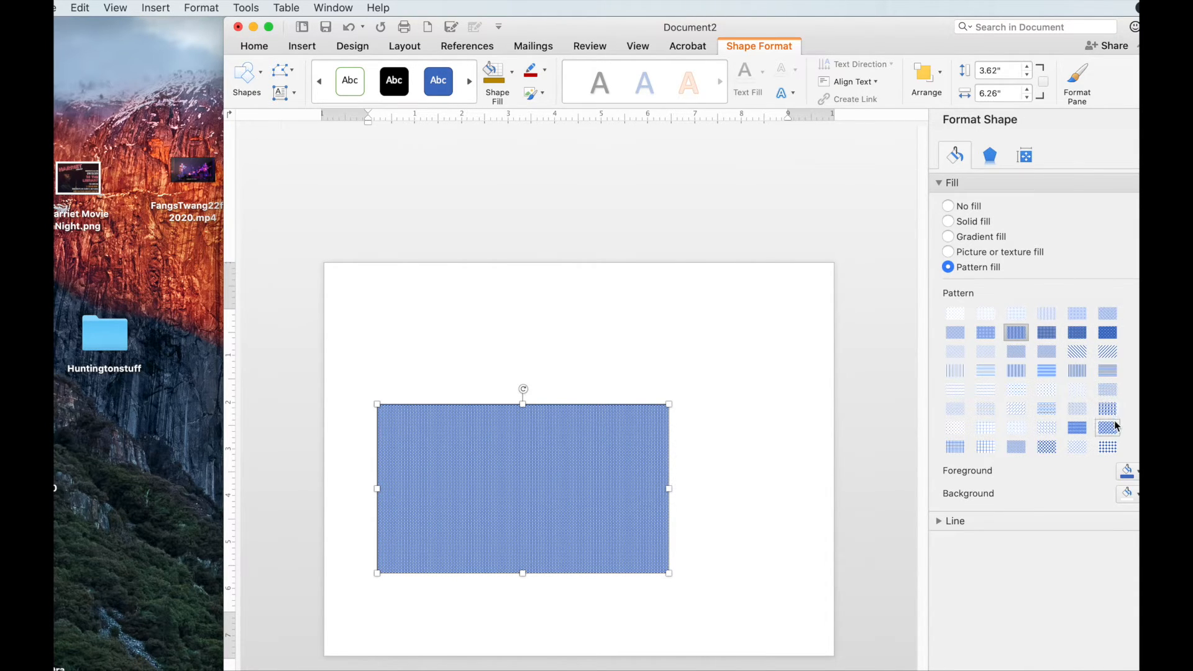
click(1111, 312)
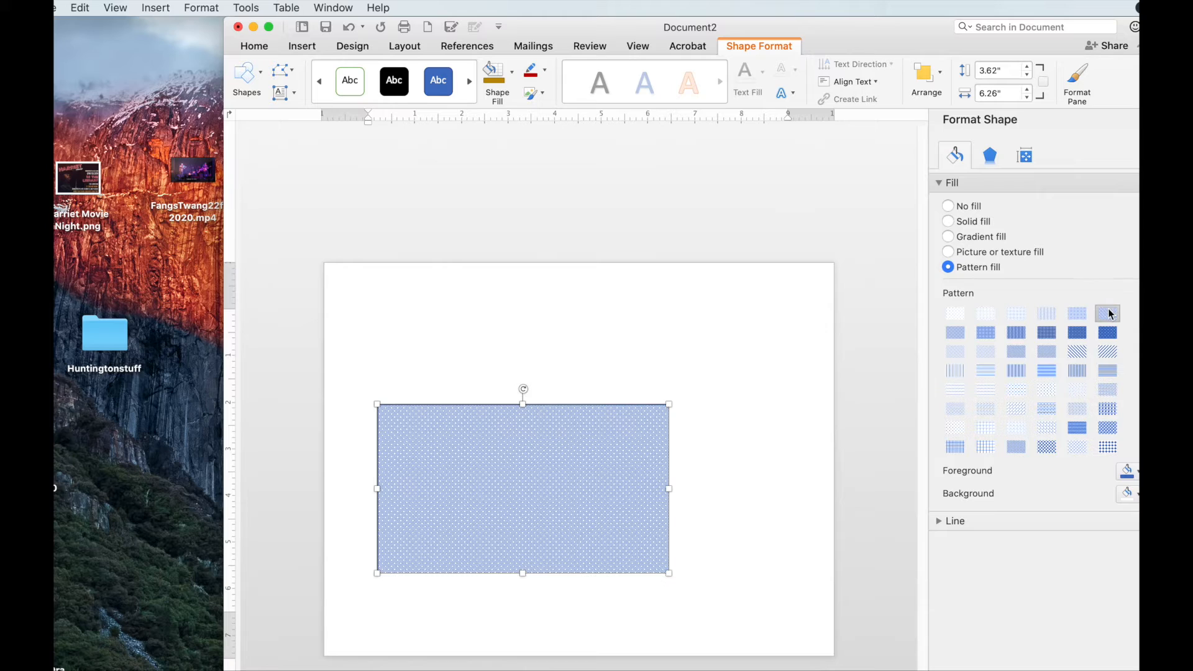
click(1013, 338)
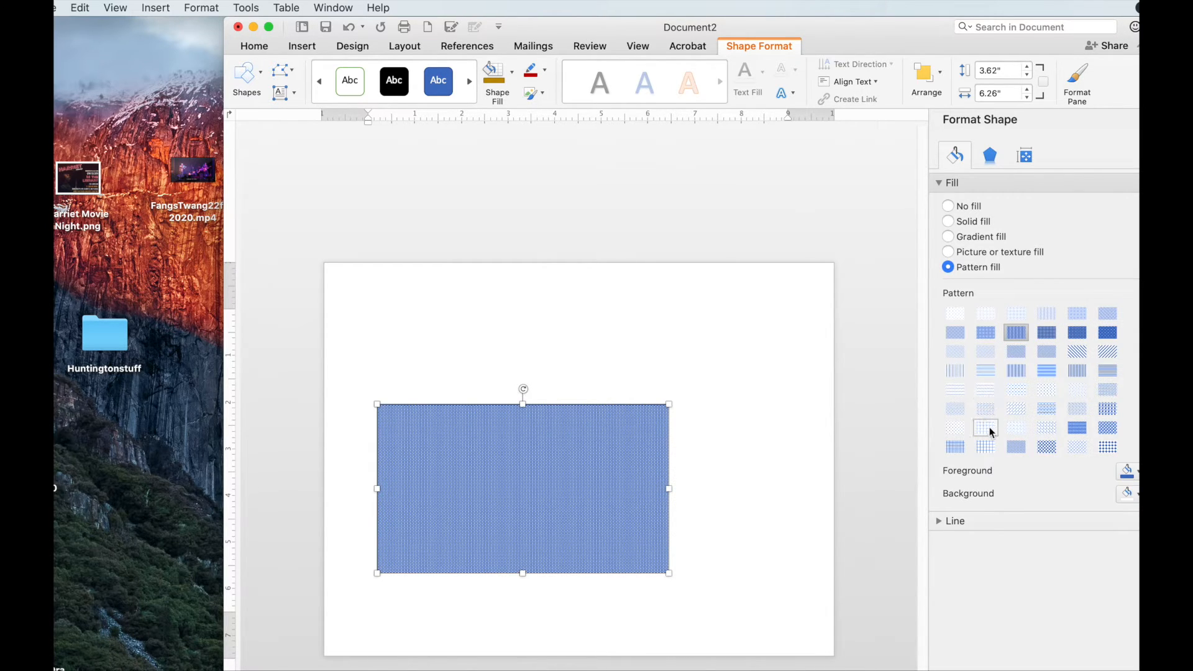
click(984, 448)
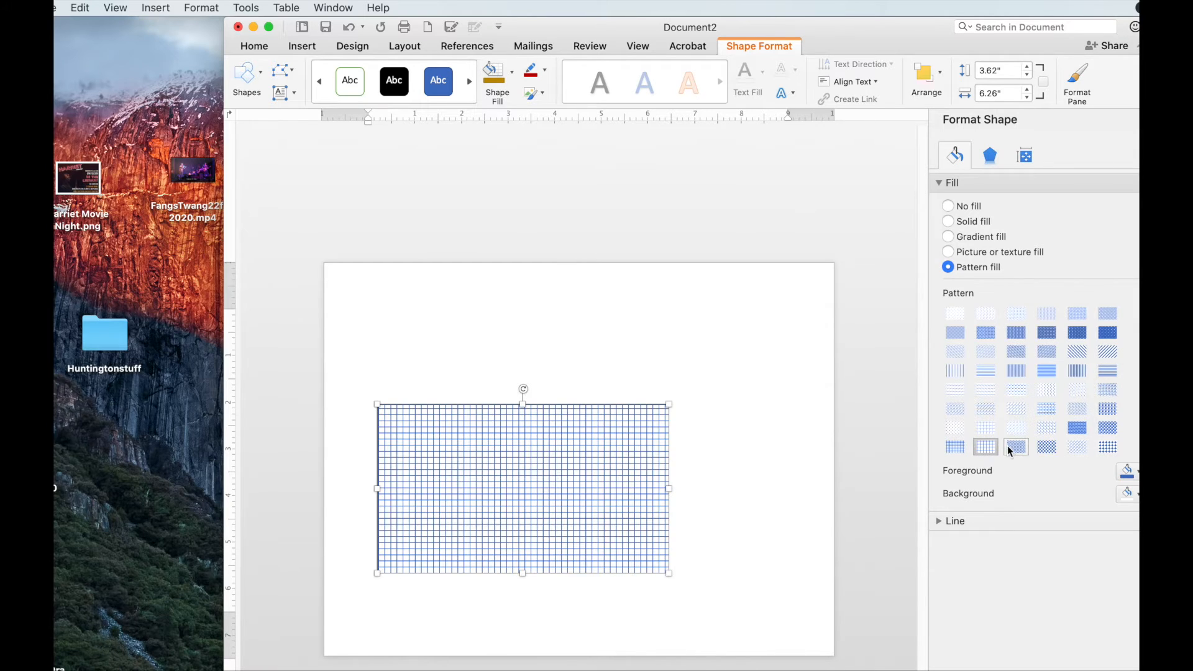
click(1046, 430)
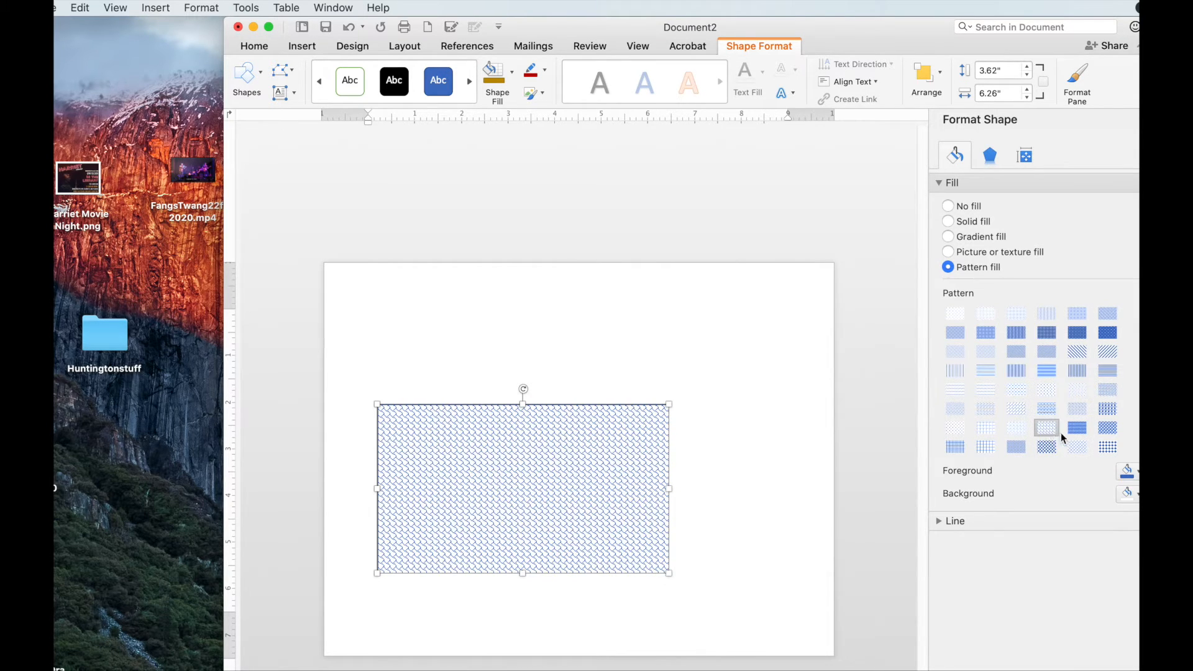
click(1077, 430)
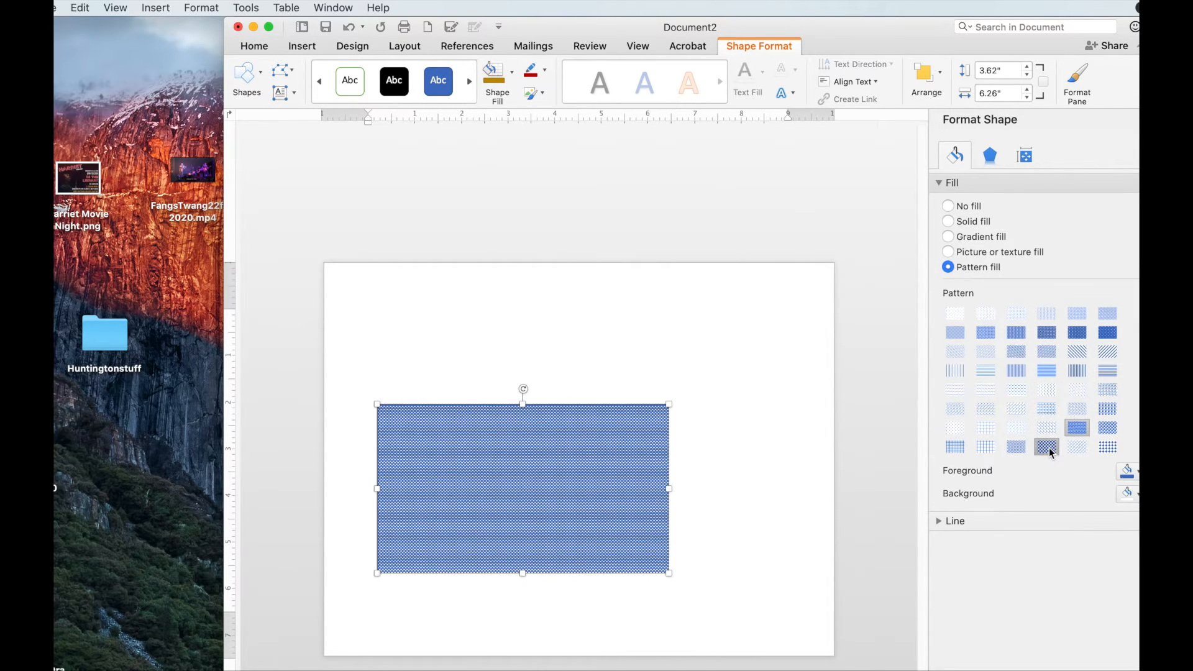
click(1046, 447)
click(1112, 448)
click(1110, 412)
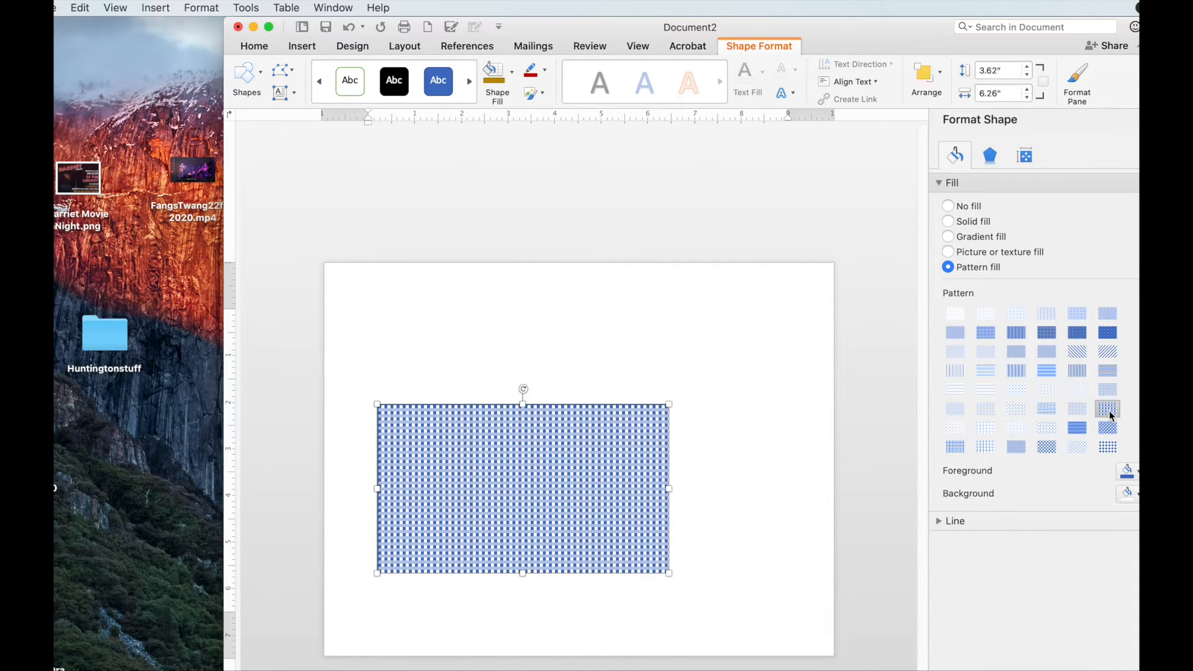
click(1077, 409)
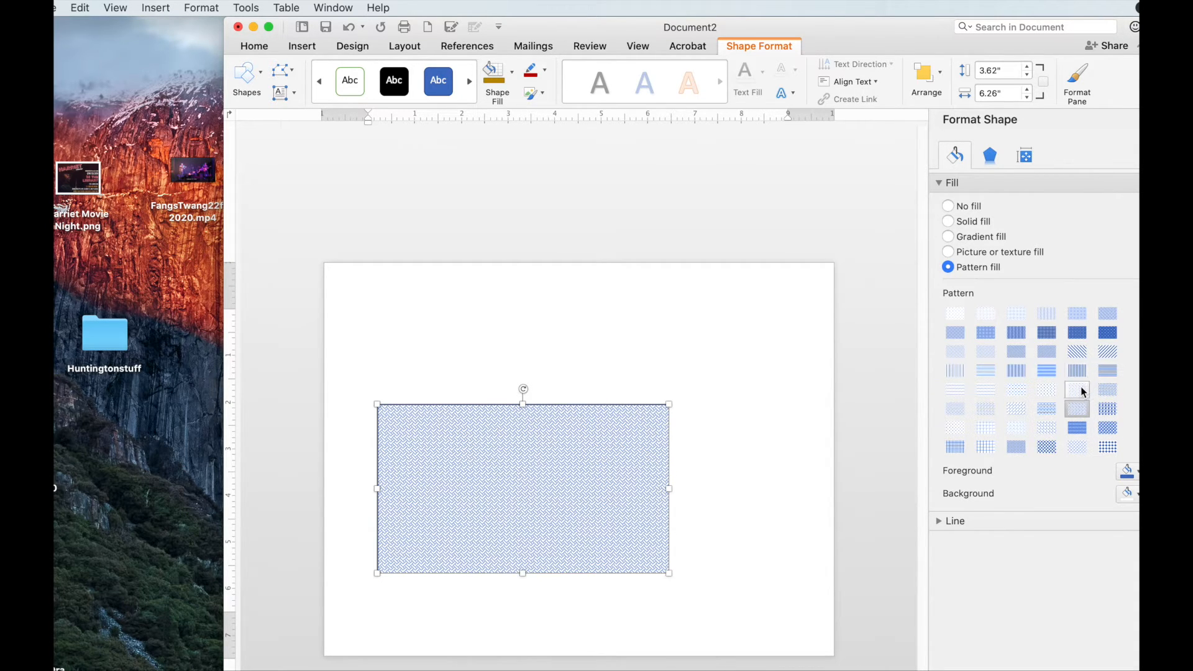
click(1079, 390)
click(1109, 389)
click(1107, 371)
click(1079, 372)
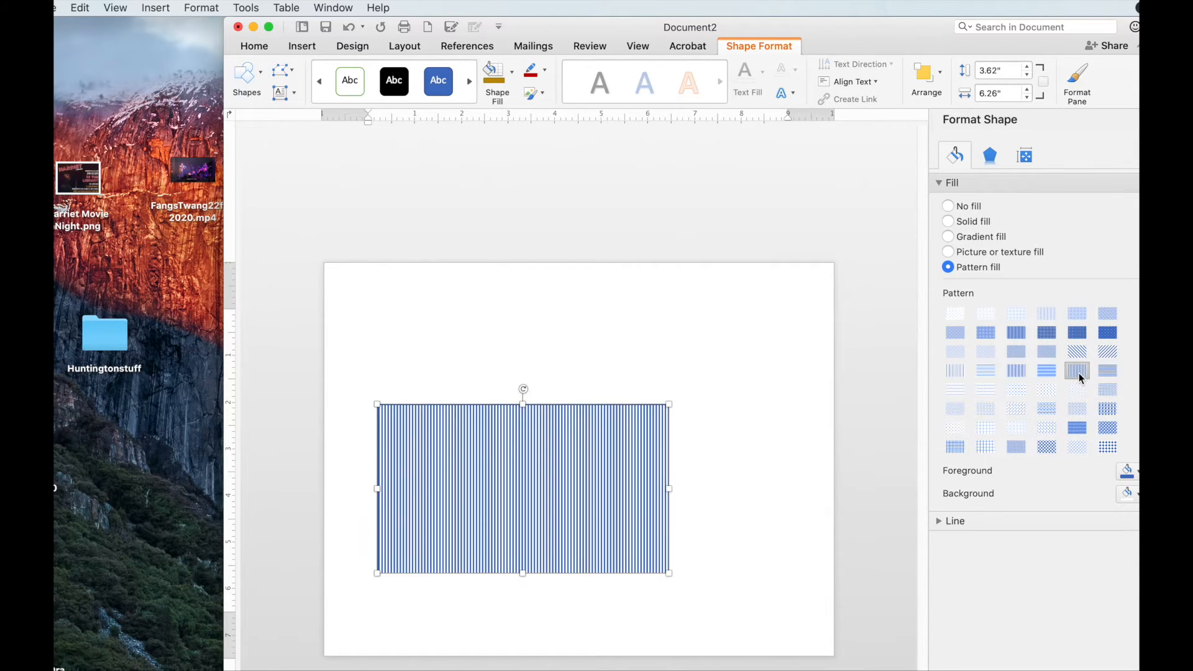
click(1107, 313)
click(1078, 316)
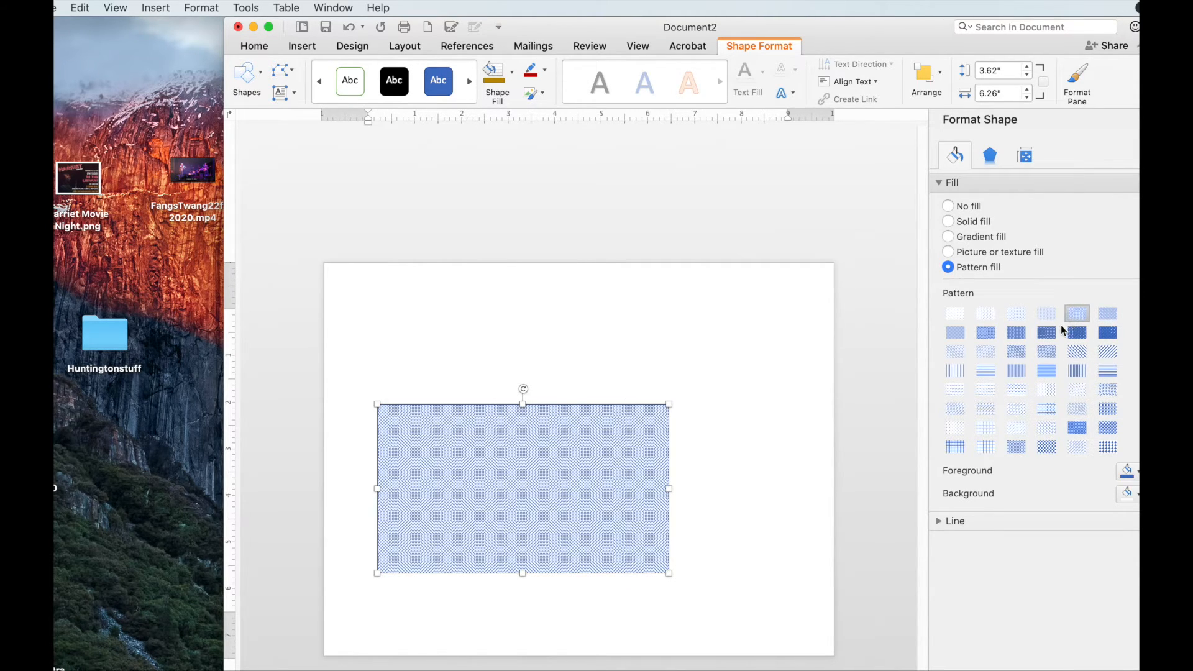
click(1046, 315)
click(1011, 318)
- Apply the sparsest dotted pattern to the rectangle and set the pattern's foreground color to the standard dark red
click(962, 318)
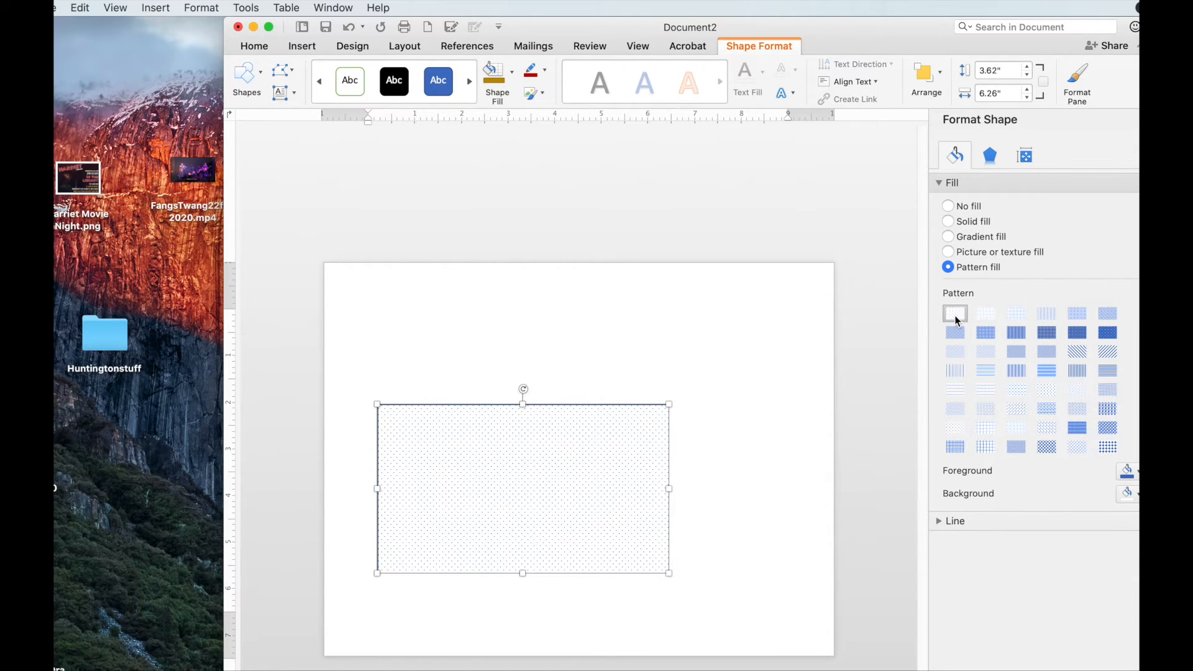
click(1133, 473)
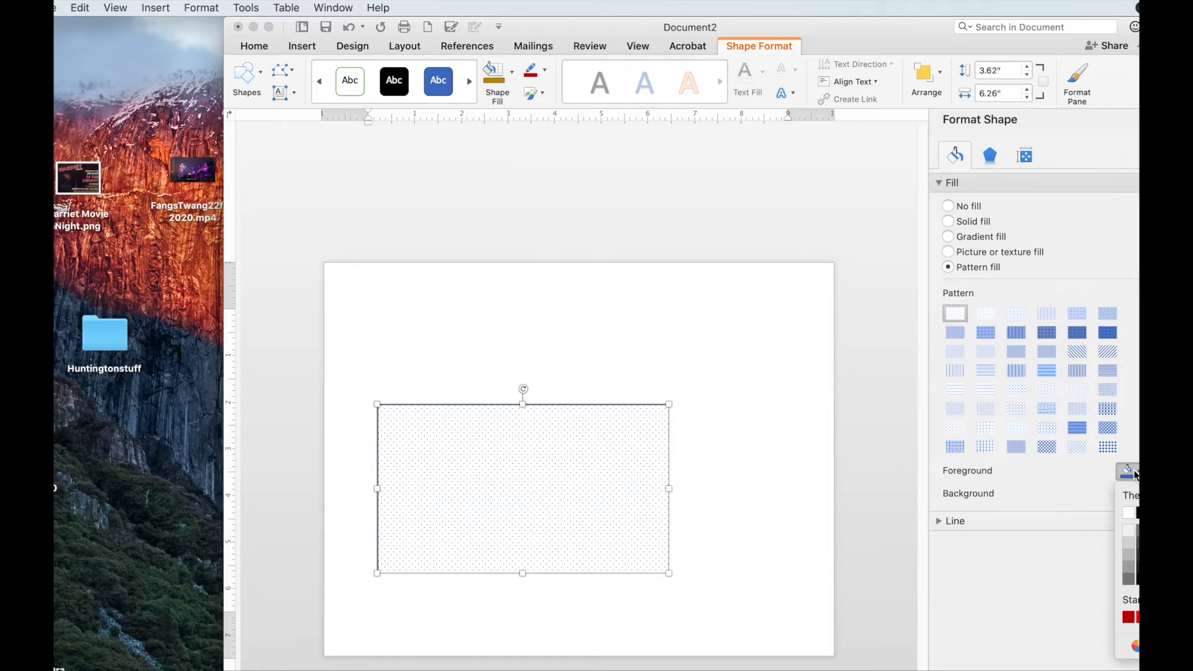
click(1128, 617)
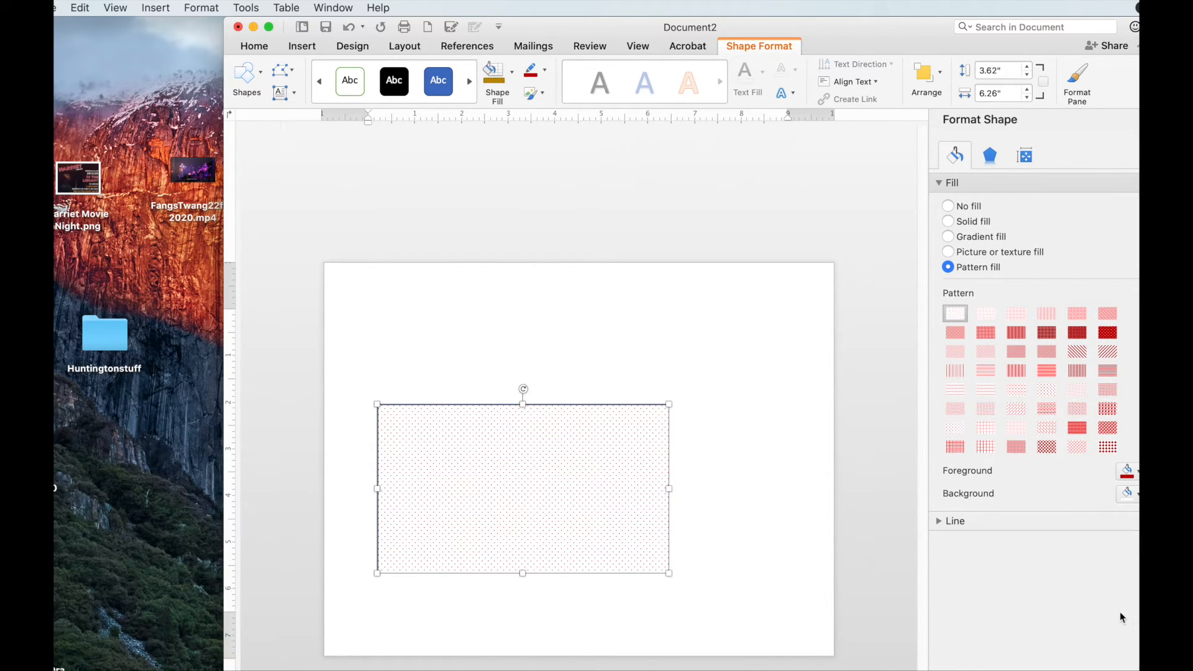
- Try the Cayenne pencil color as the pattern's background and compare the first two patterns with it
click(1130, 494)
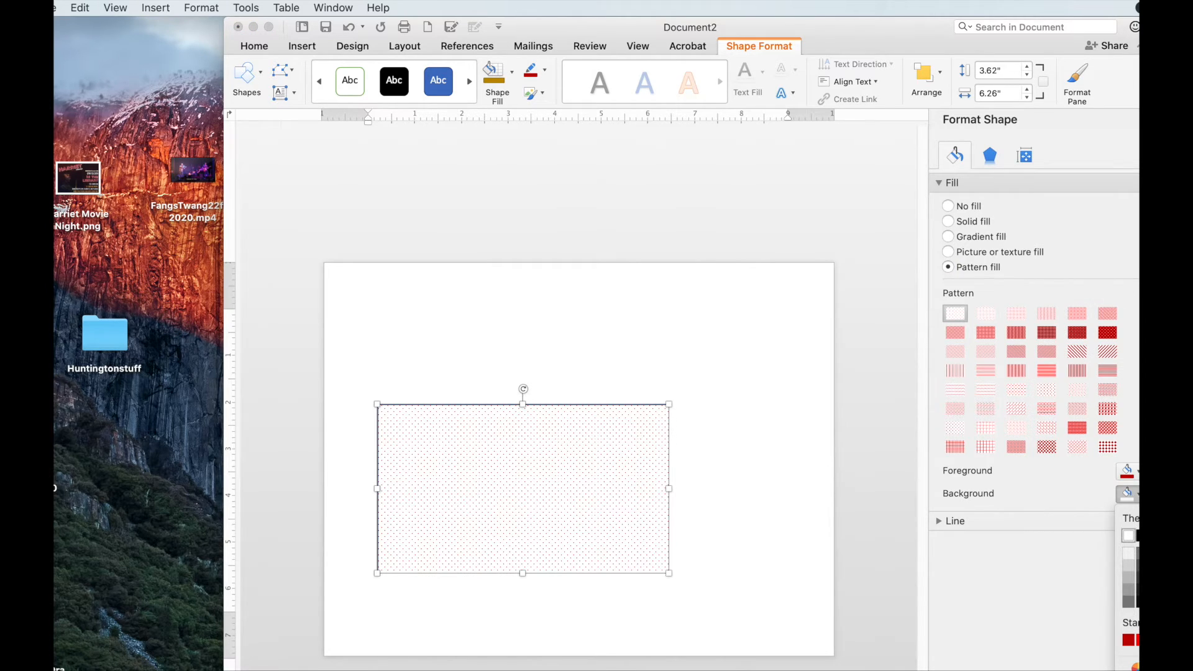
click(1128, 665)
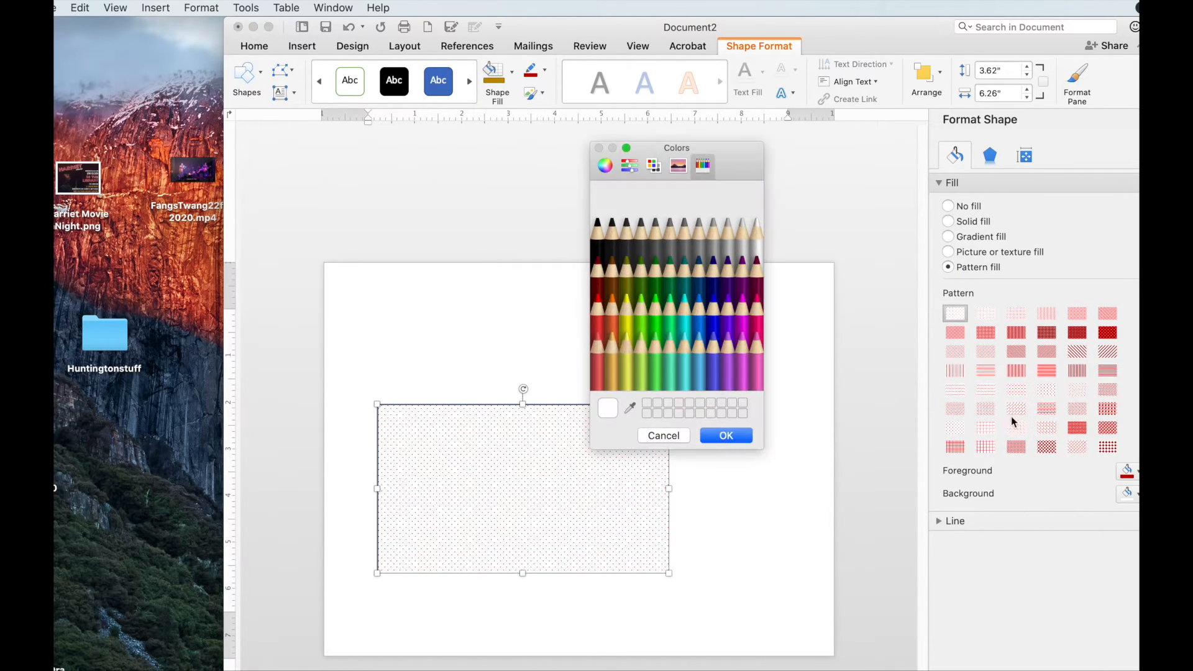
click(596, 271)
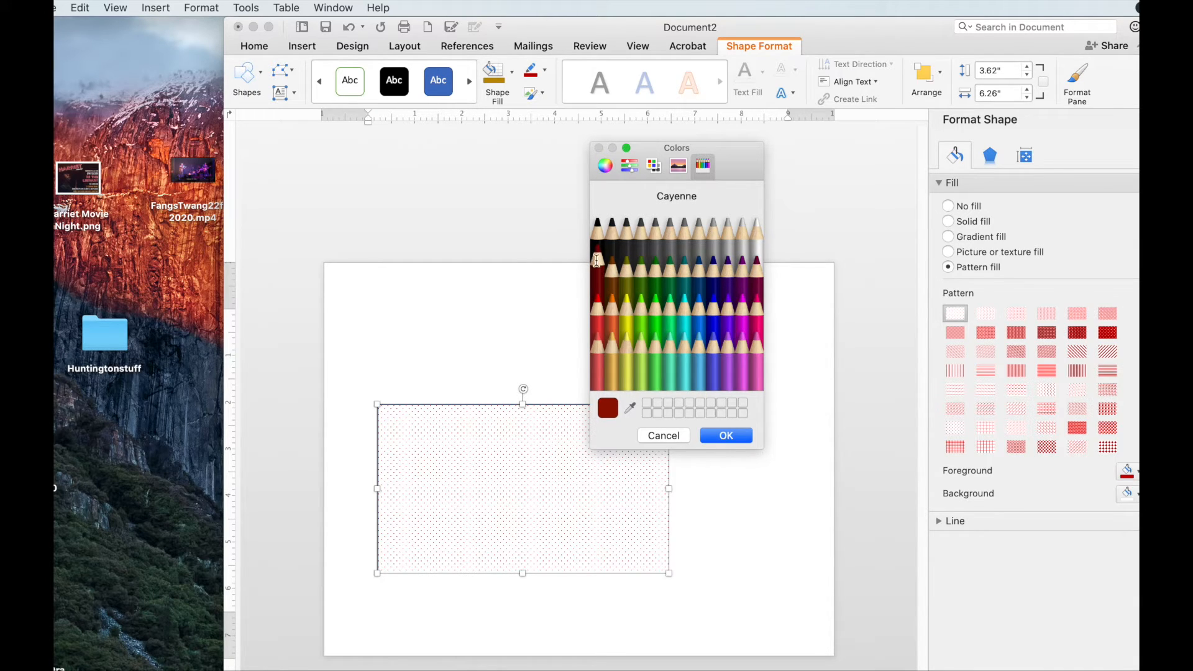
click(726, 434)
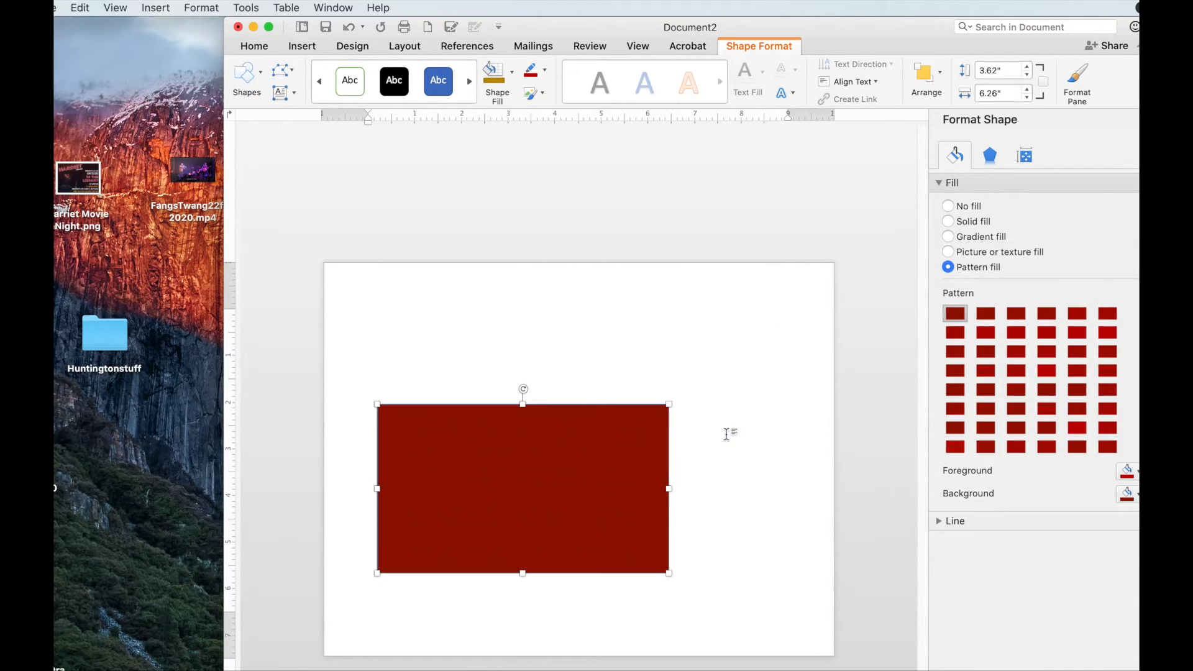
click(986, 316)
click(955, 314)
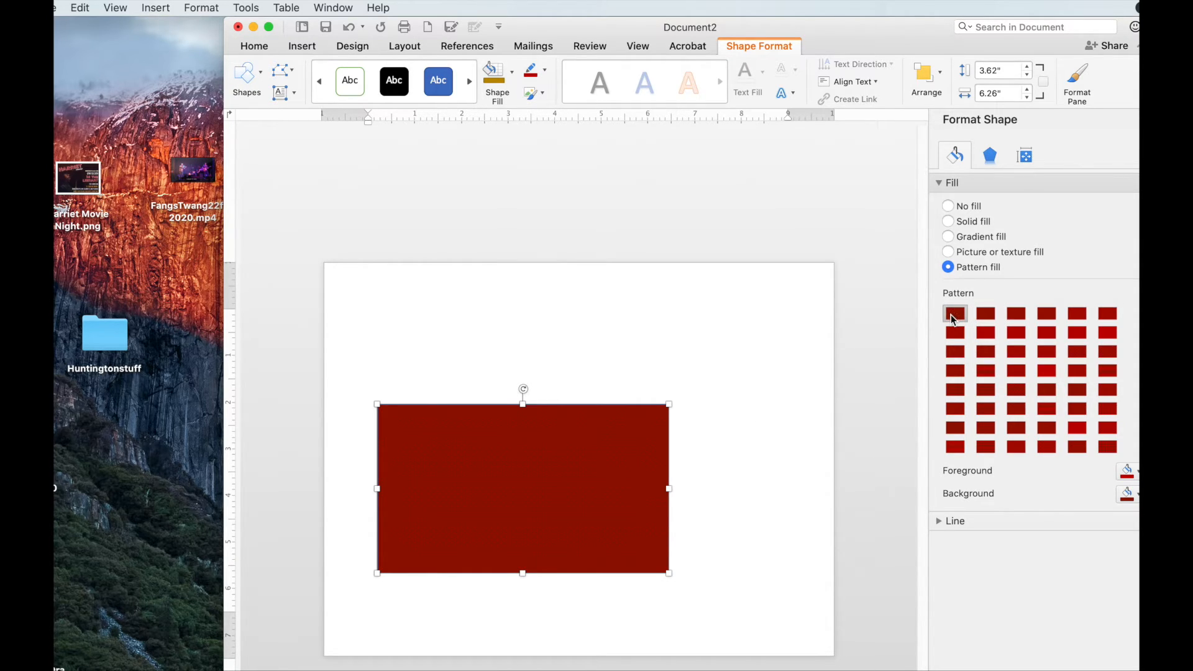
- Set the background color of the rectangle's pattern fill to the Mocha pencil color
click(1131, 495)
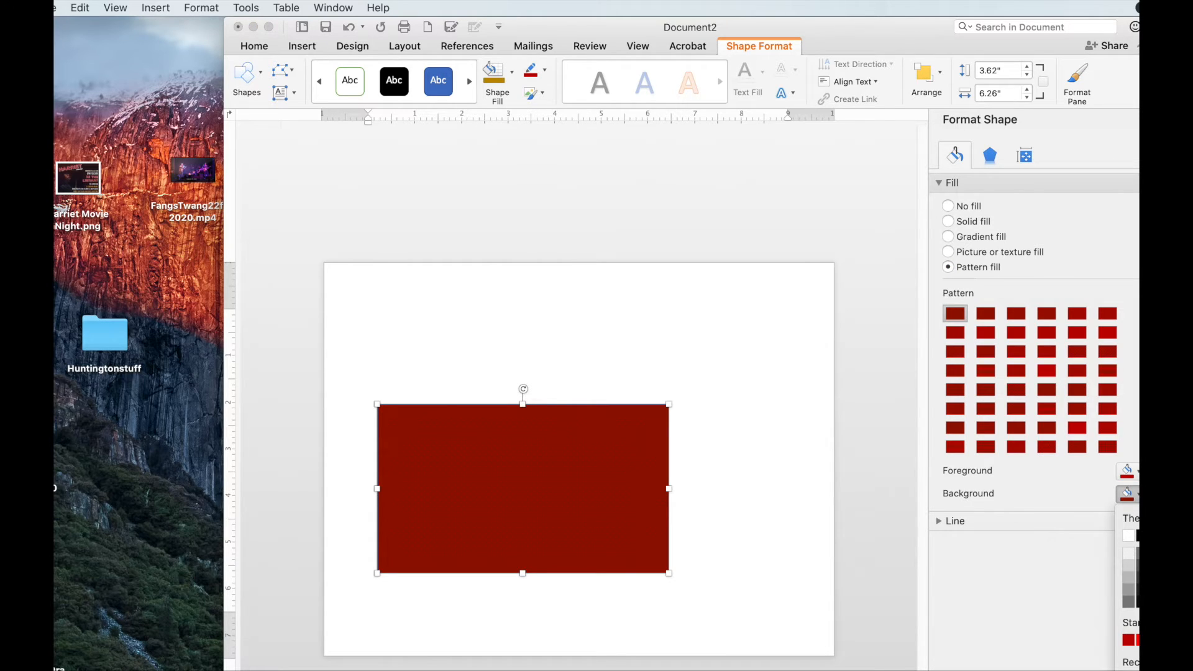
click(1134, 669)
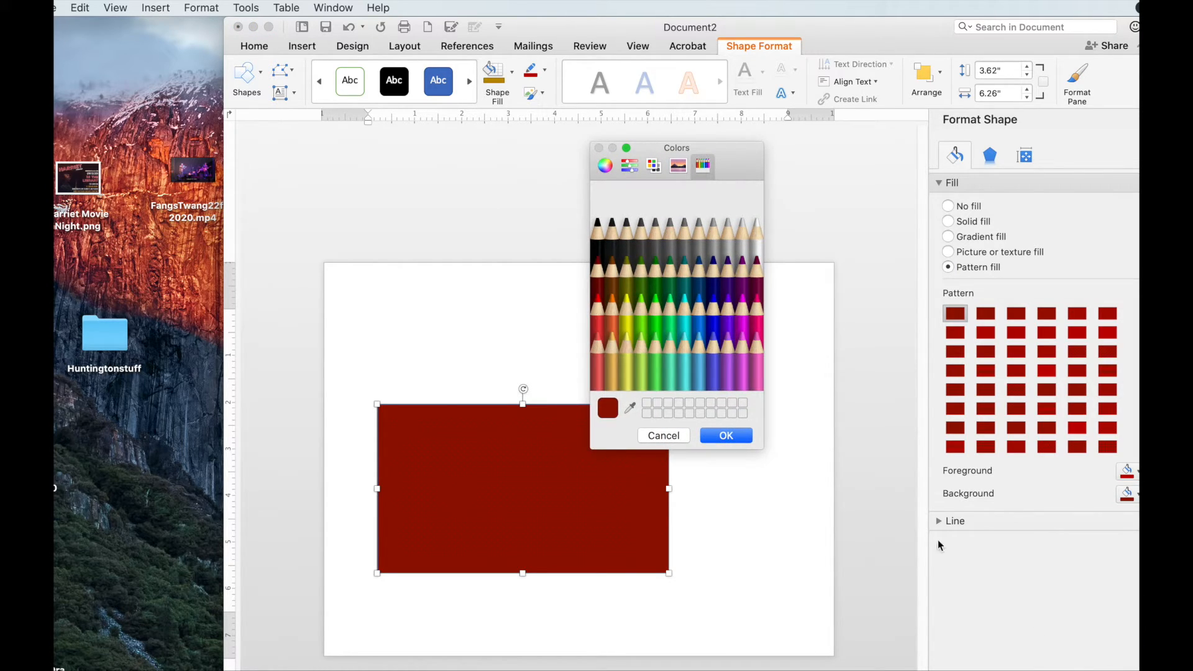
click(611, 269)
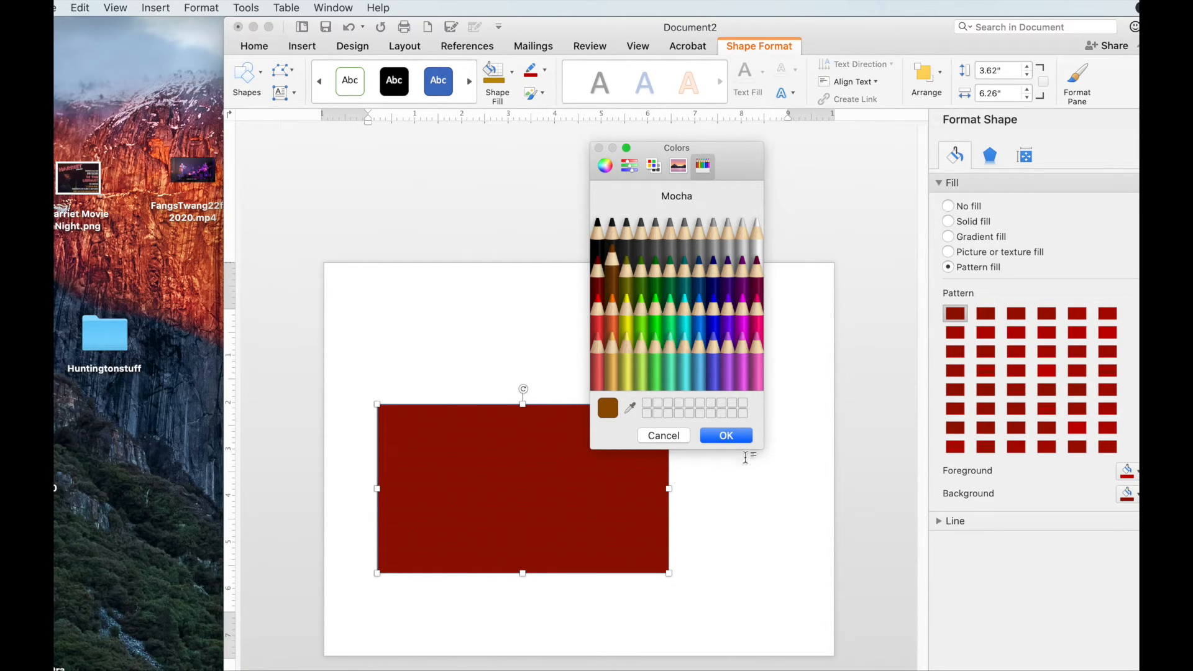
click(732, 437)
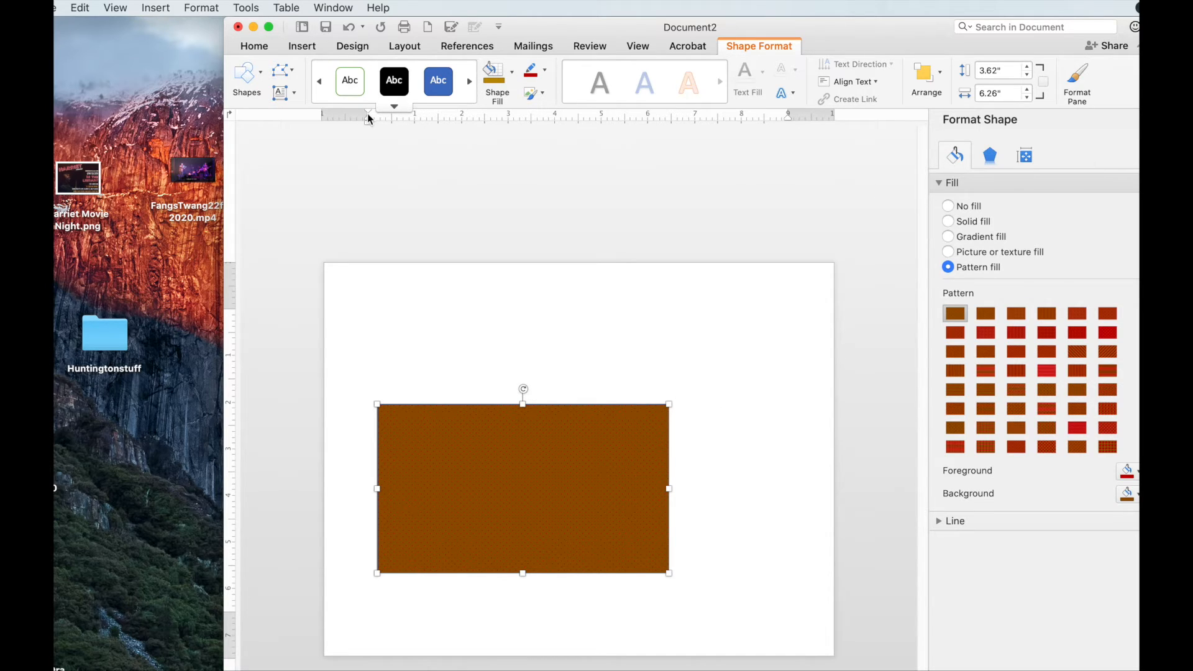
- Draw a second rectangle about 2.89" high and 3.29" wide against the right side of the brown rectangle
click(309, 49)
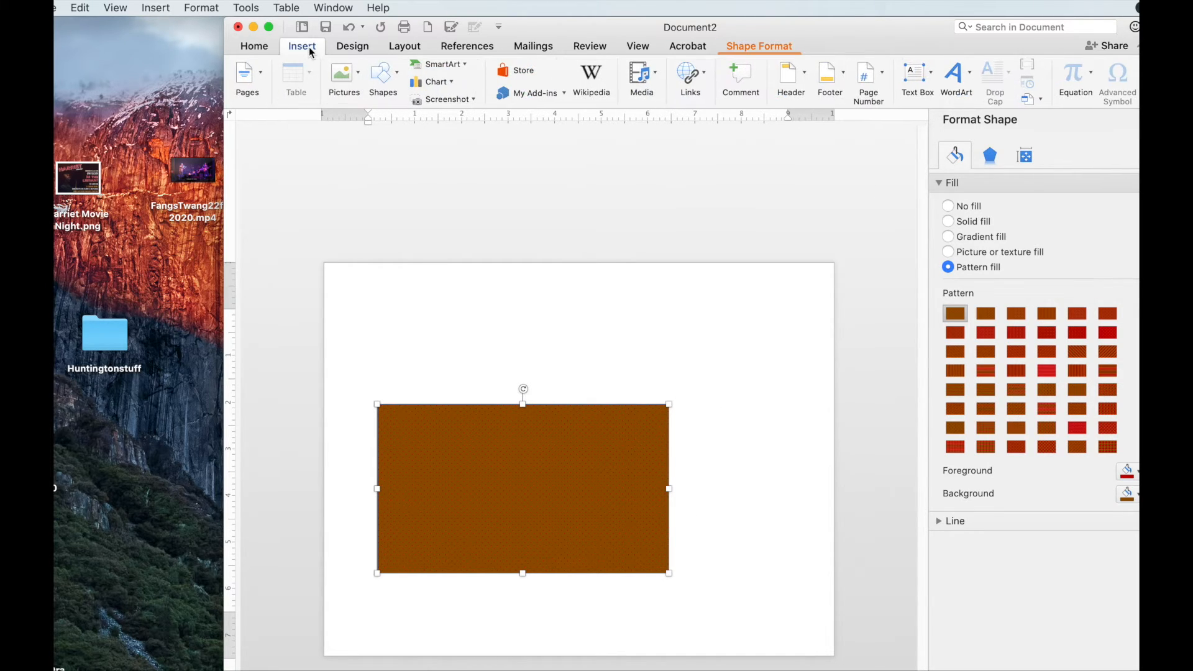
click(398, 73)
drag(671, 437, 825, 571)
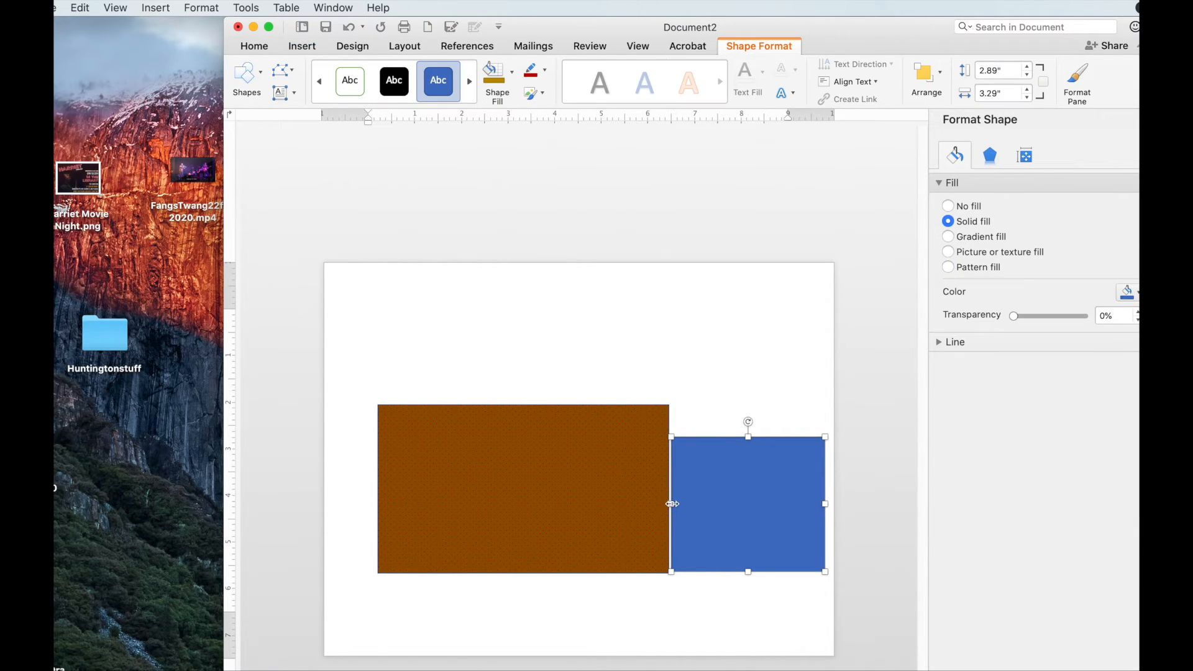
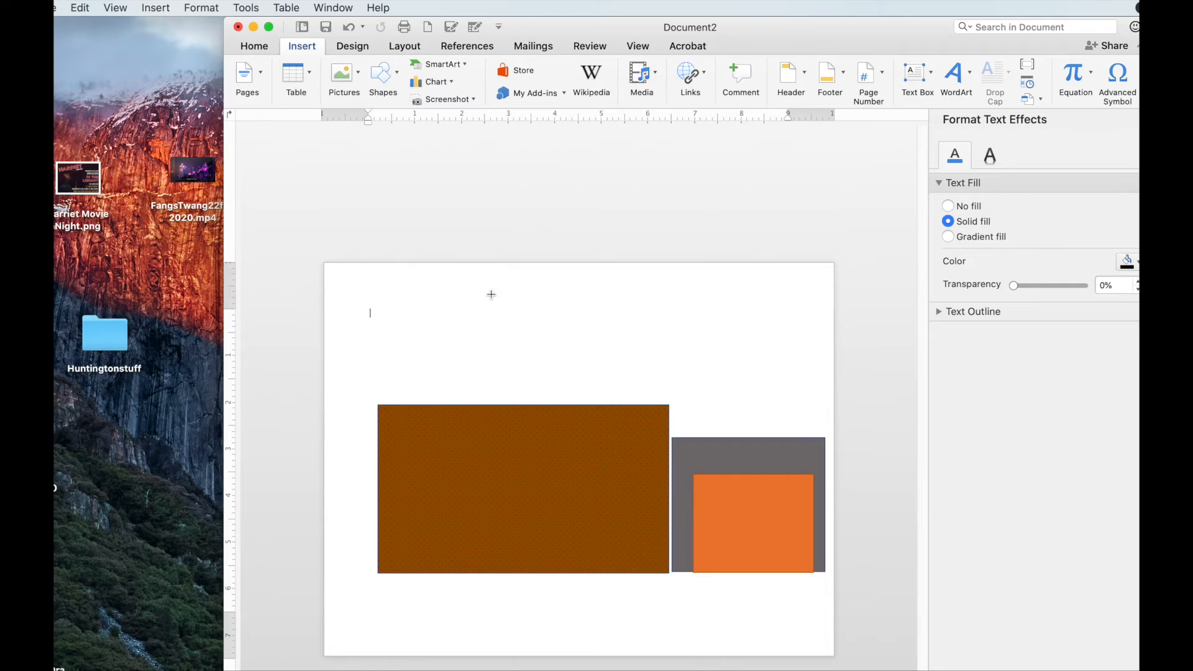
- Draw a trapezoid roof about 2.21" high and 6.21" wide on the top edge of the brown rectangle
drag(381, 305, 669, 404)
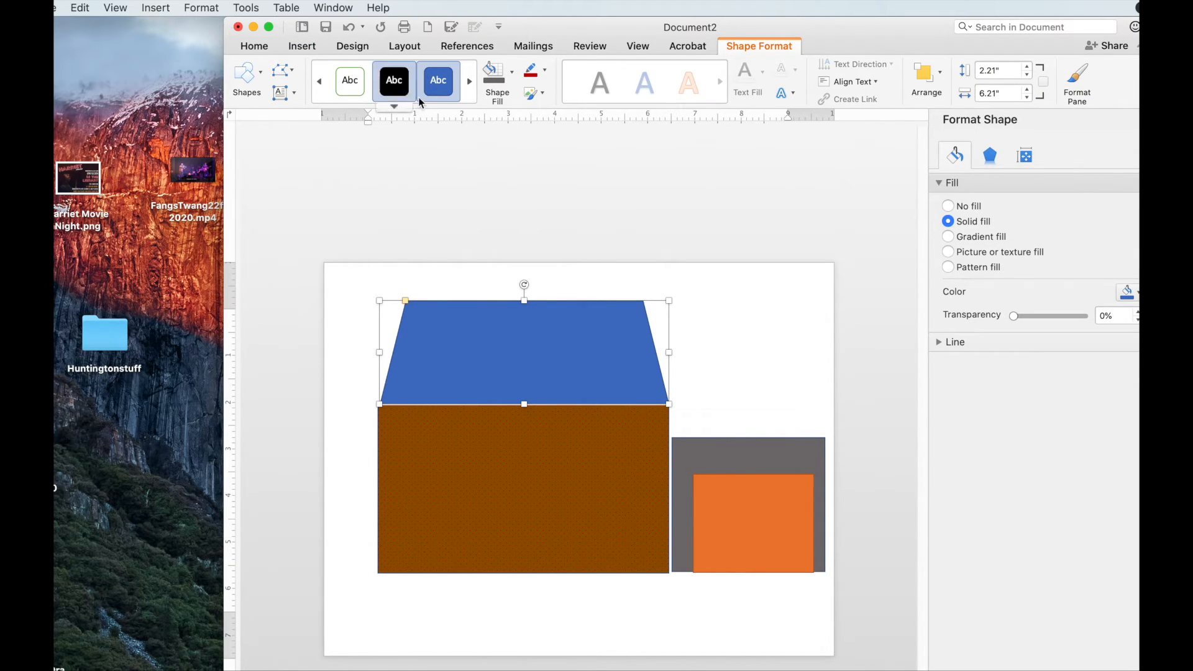
- Apply the black preset style to the trapezoid roof and nudge it down and slightly left onto the brown rectangle's top edge
click(401, 83)
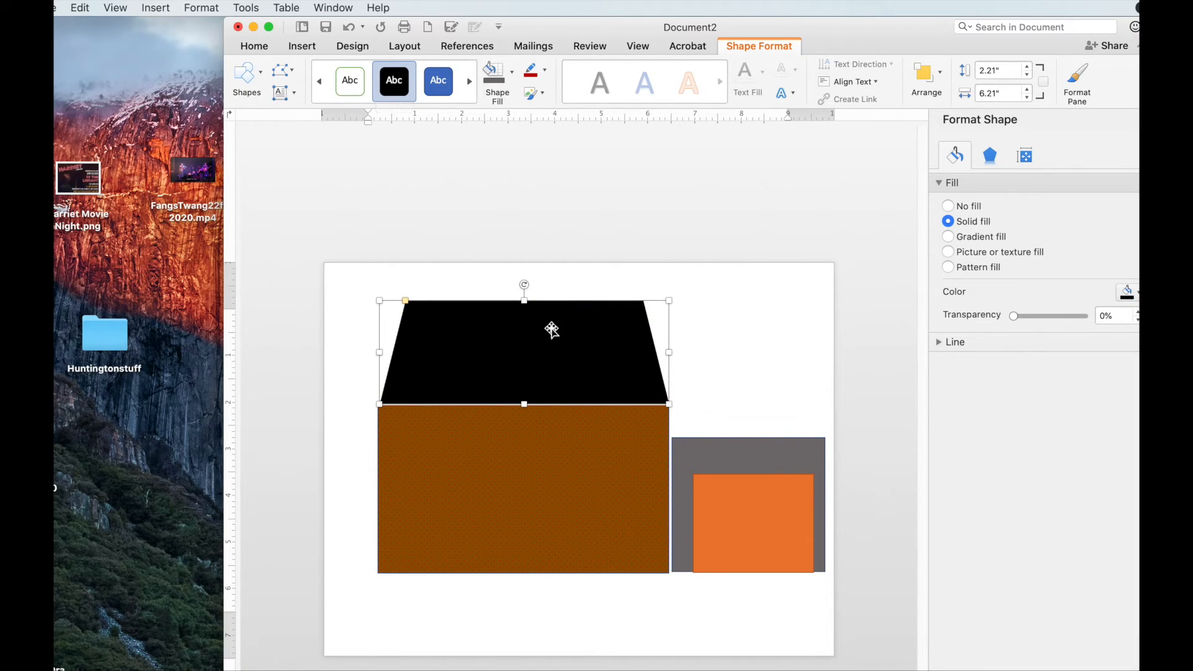
key(Down)
key(Down)
key(Down)
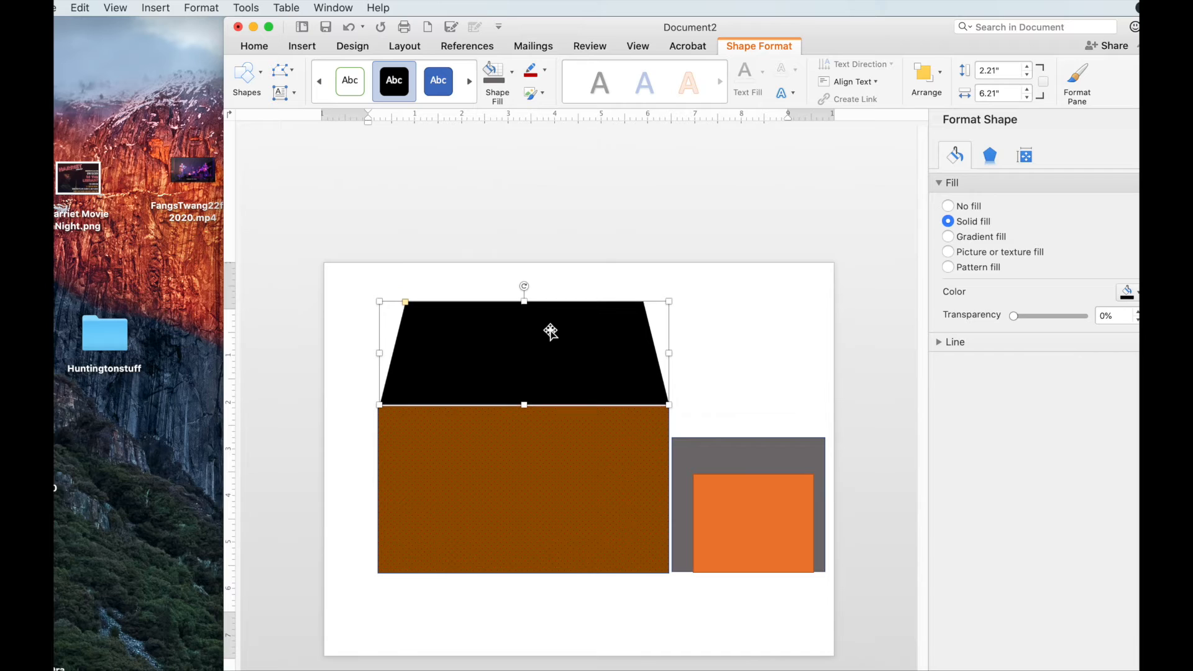
key(Left)
key(Left)
key(Left)
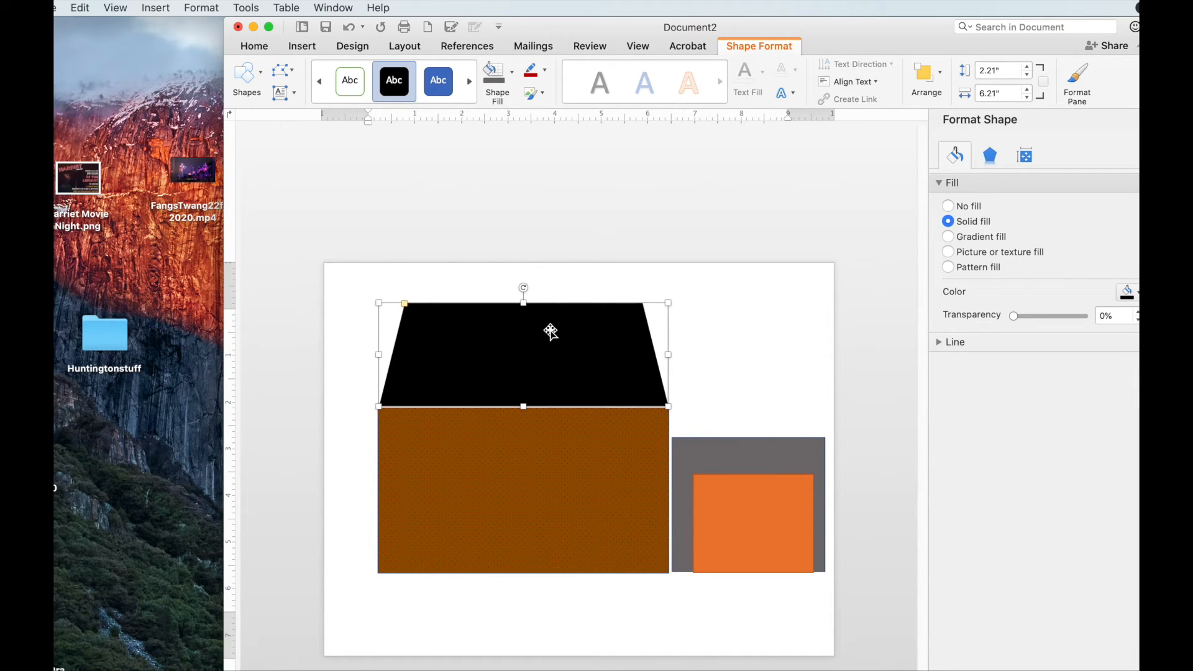
key(Right)
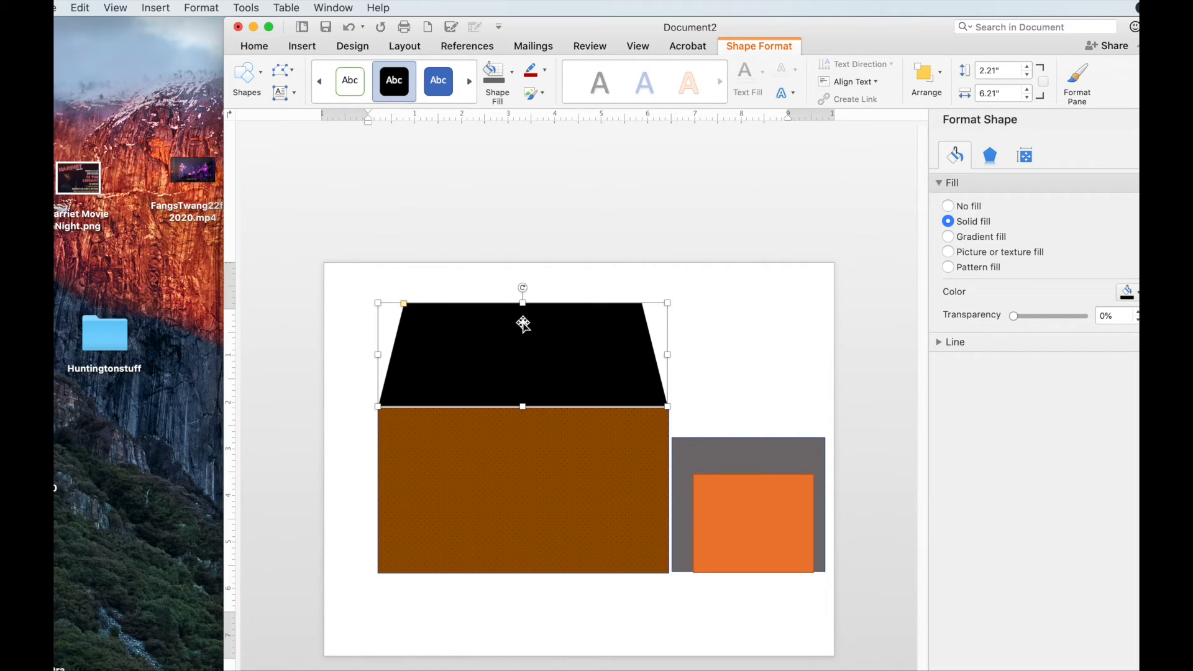
- Draw a trapezoid roof about 1.56" high and 3.31" wide on the top edge of the gray garage
click(730, 339)
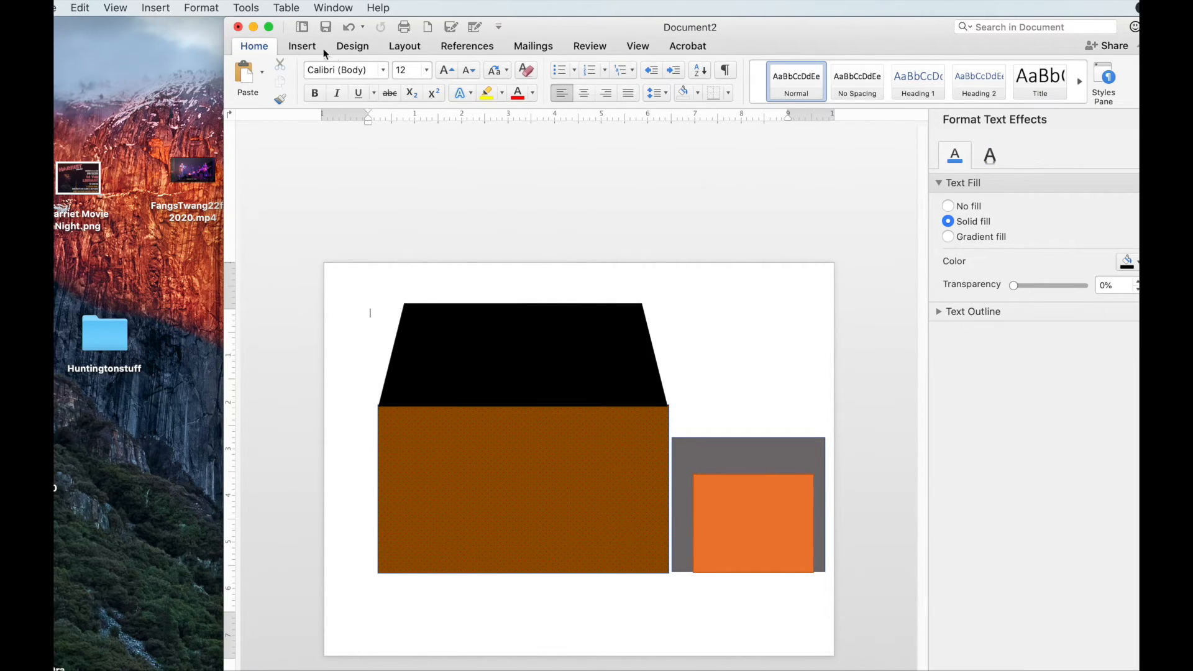
click(302, 46)
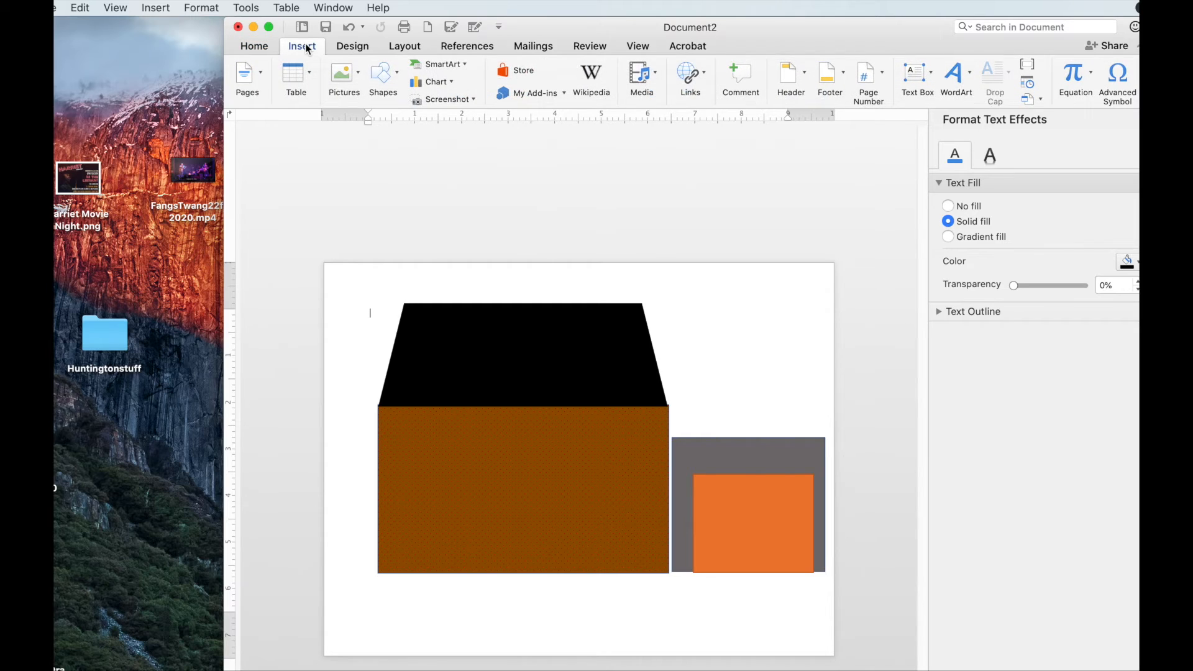
click(398, 80)
click(505, 274)
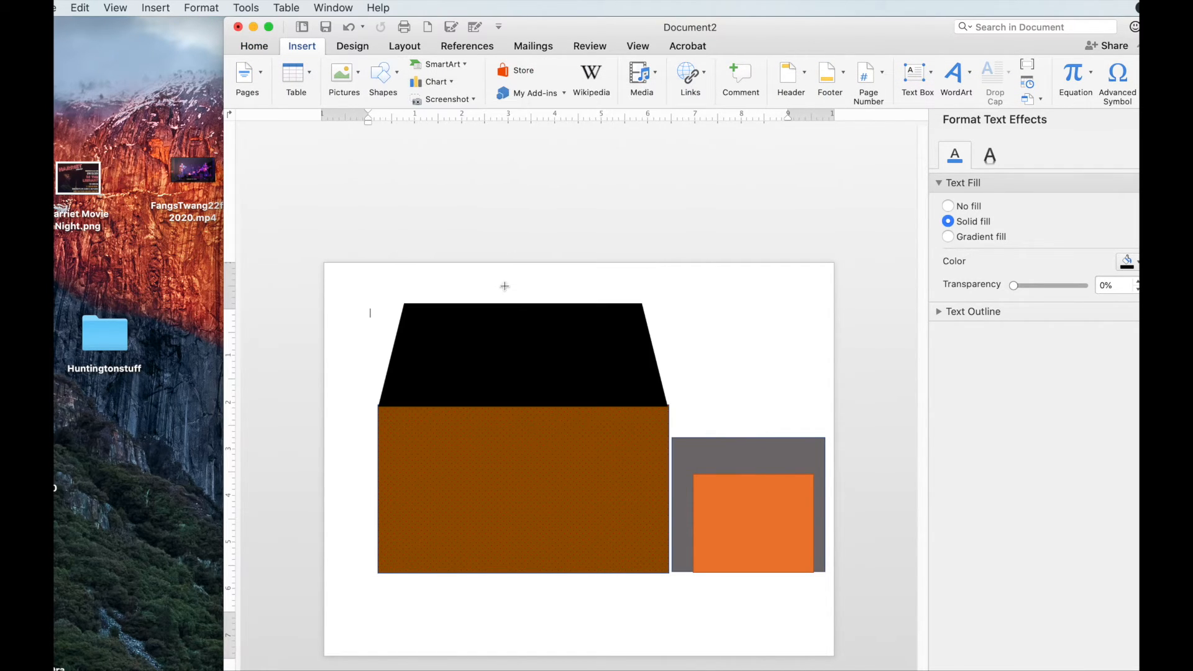
drag(686, 366, 825, 438)
drag(688, 436, 669, 438)
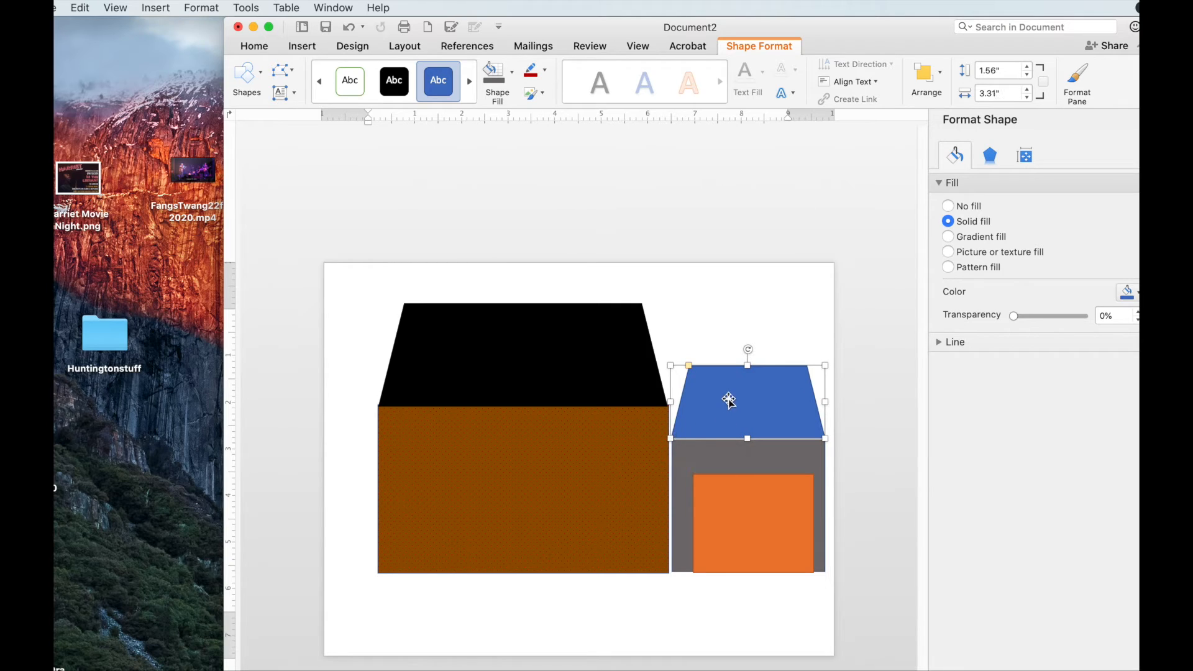
- Fill the garage roof with the recently used dark red color
click(513, 73)
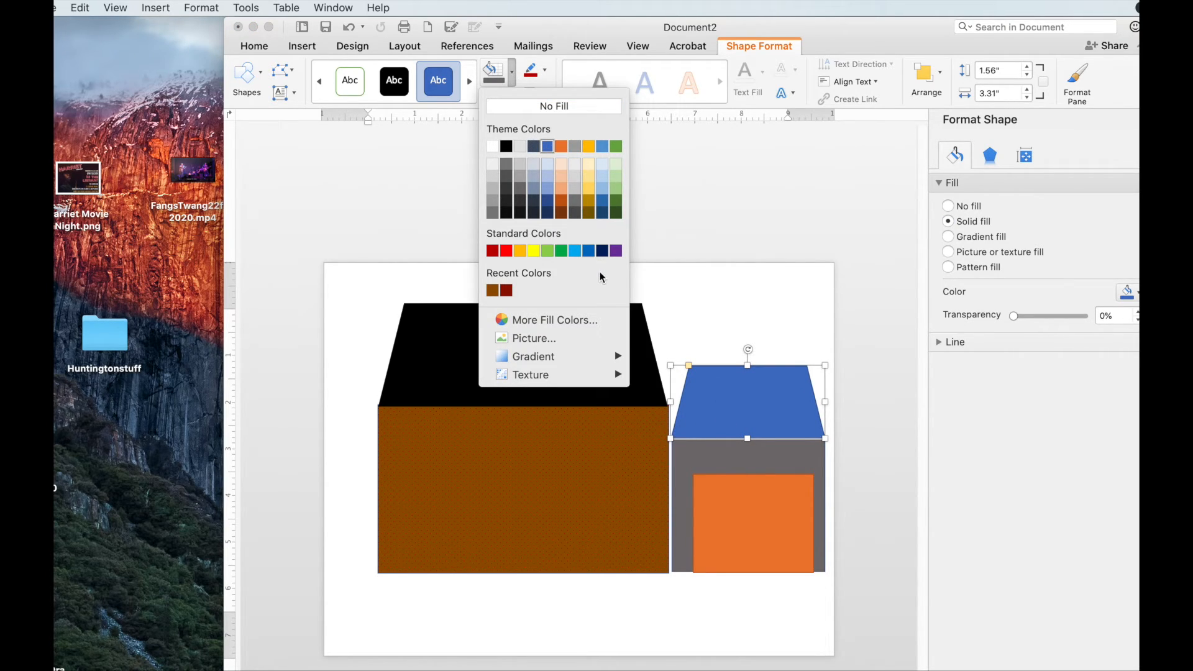
click(508, 291)
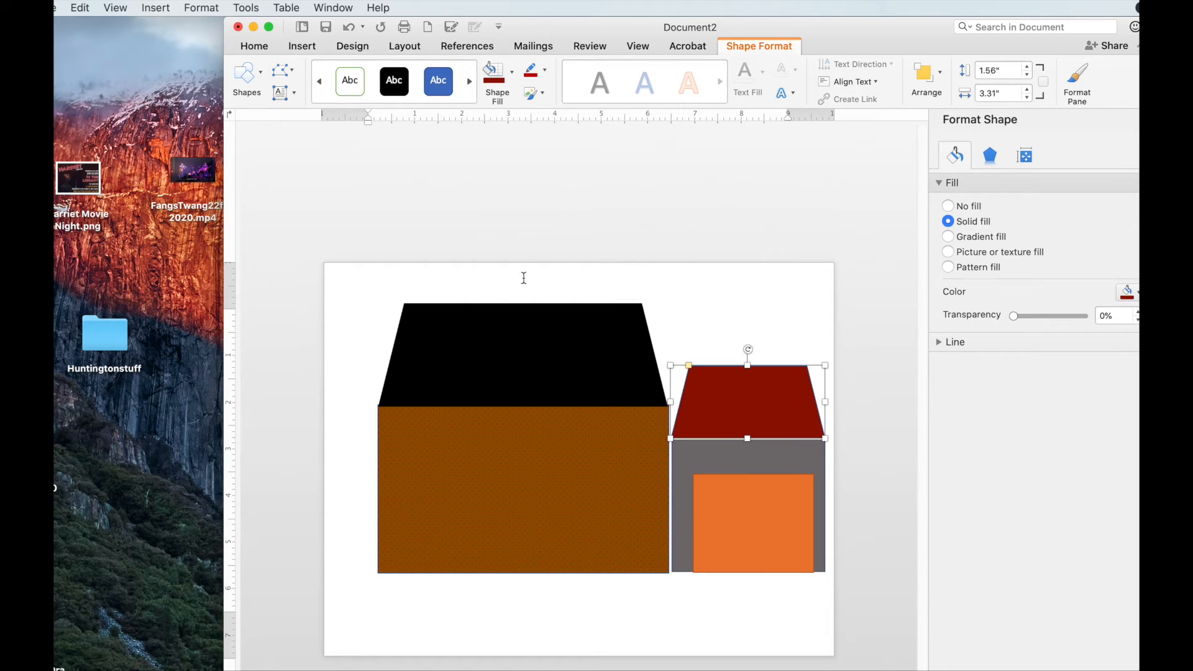
click(632, 180)
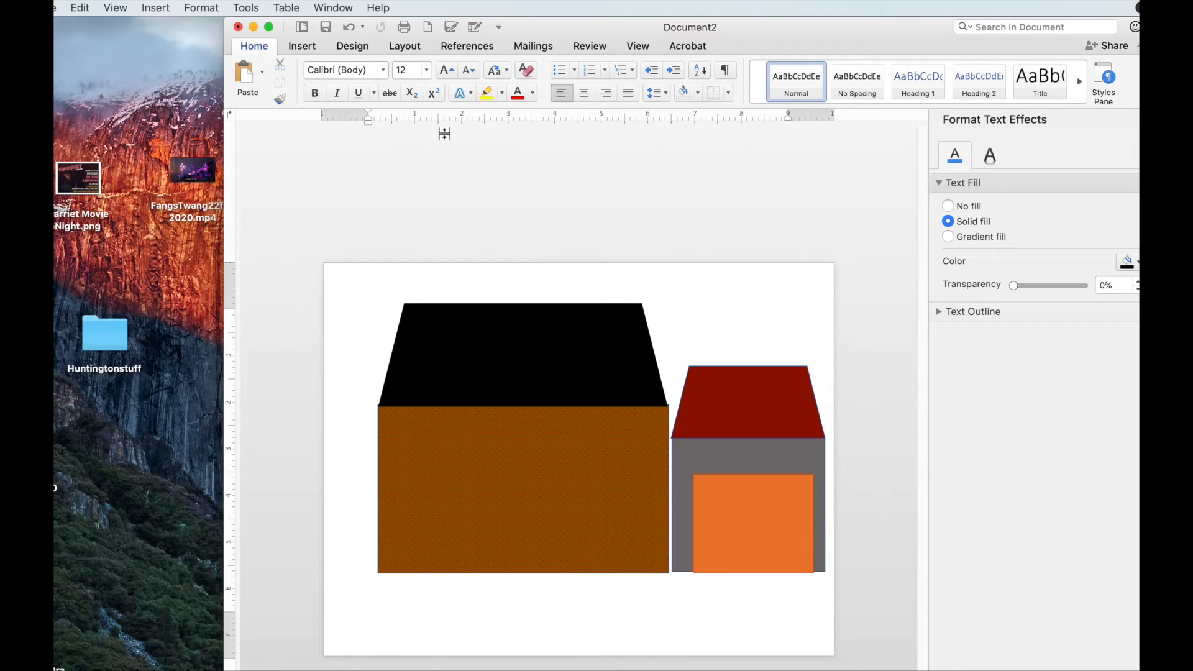
- Draw a rounded rectangle window about 0.95" high and 1.08" wide in the upper left area of the brown rectangle
click(312, 48)
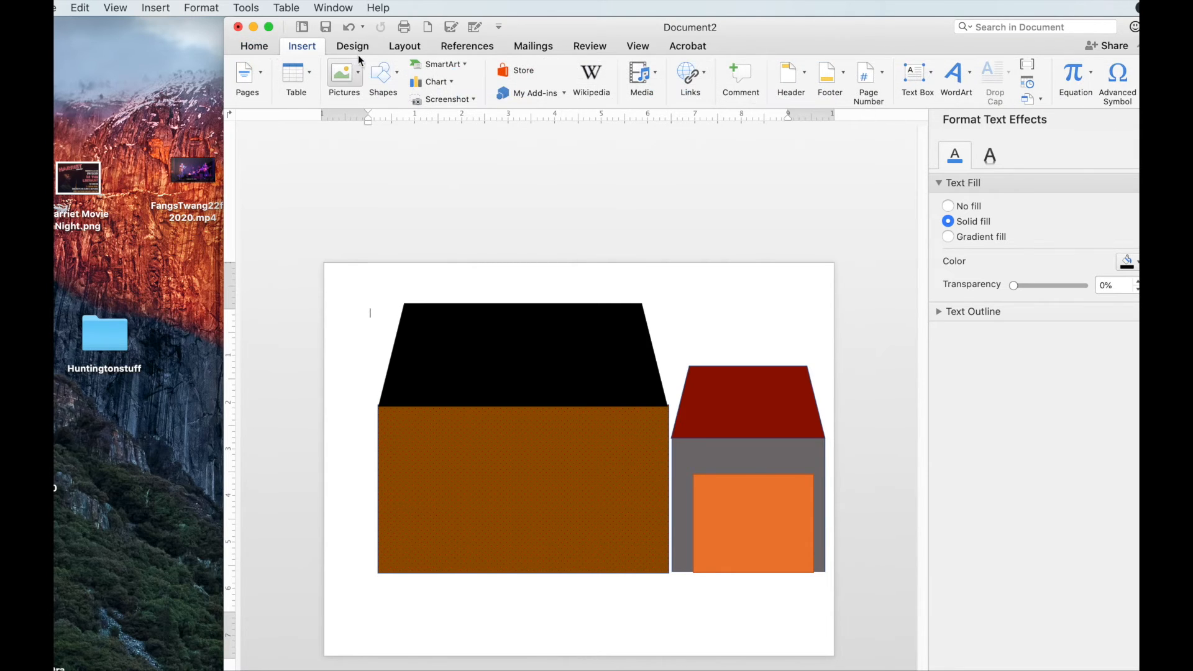
click(396, 76)
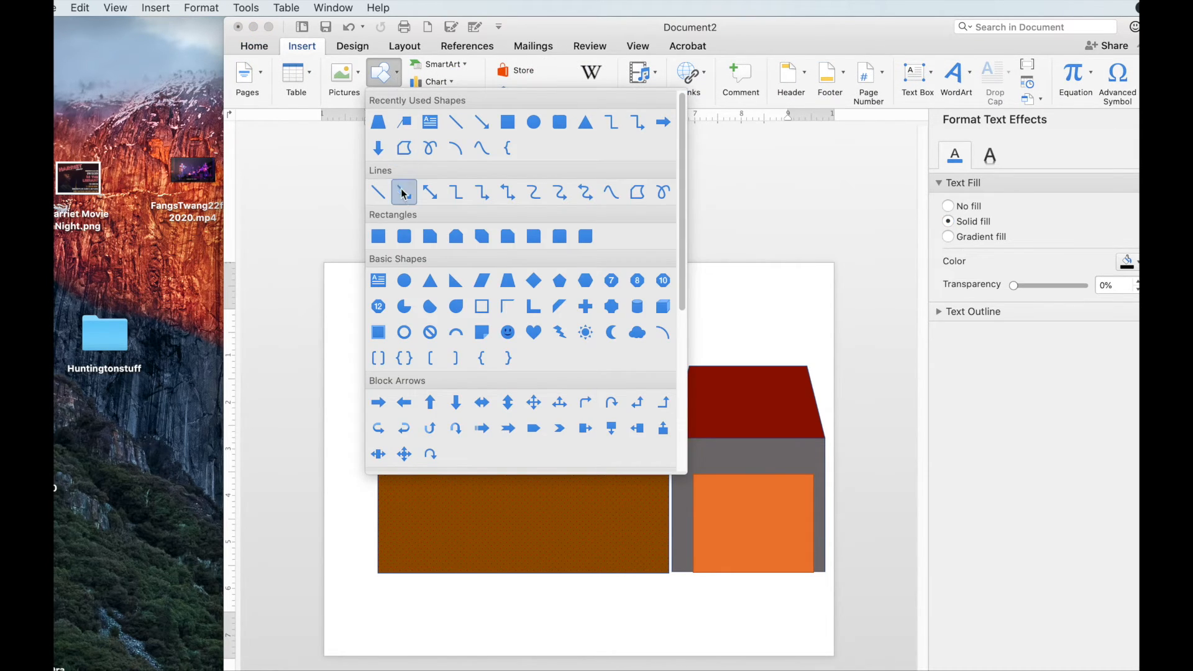
click(404, 243)
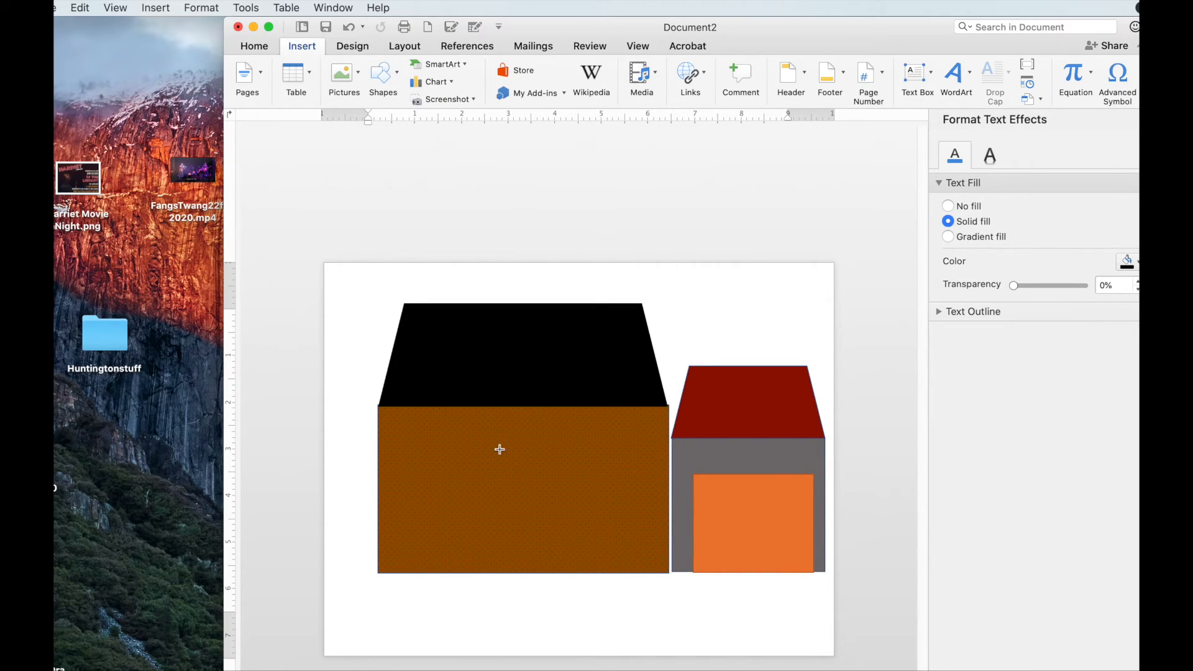
drag(410, 432, 460, 475)
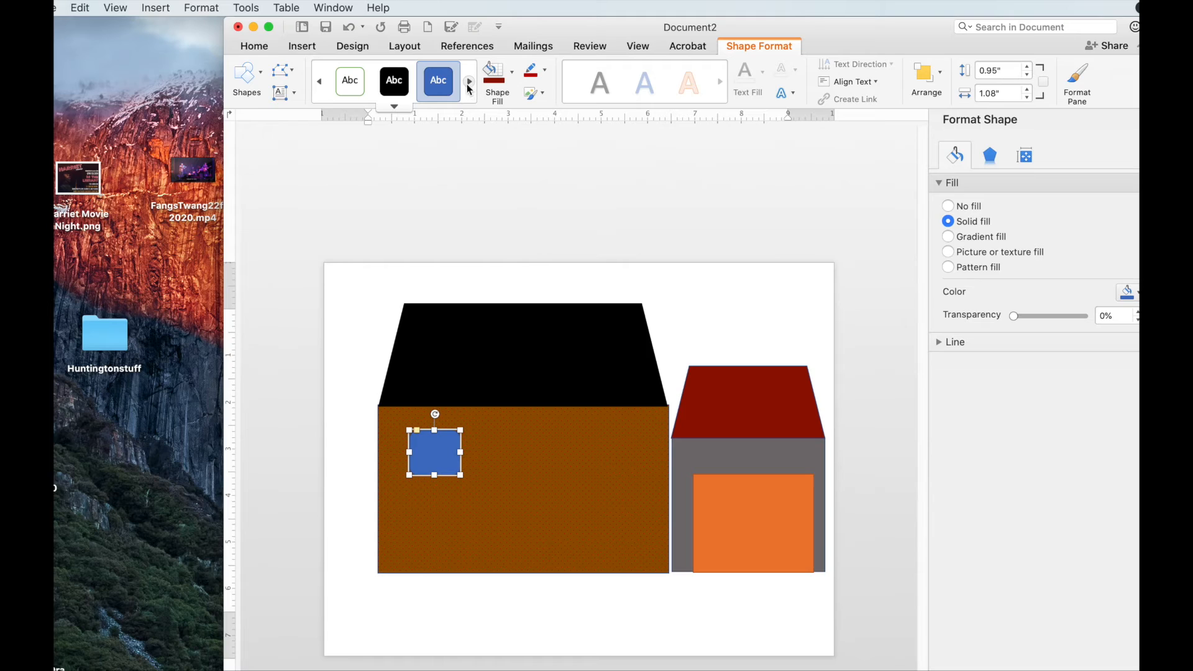
- Apply the gray preset style to the window and give it a black outline
click(469, 81)
click(396, 84)
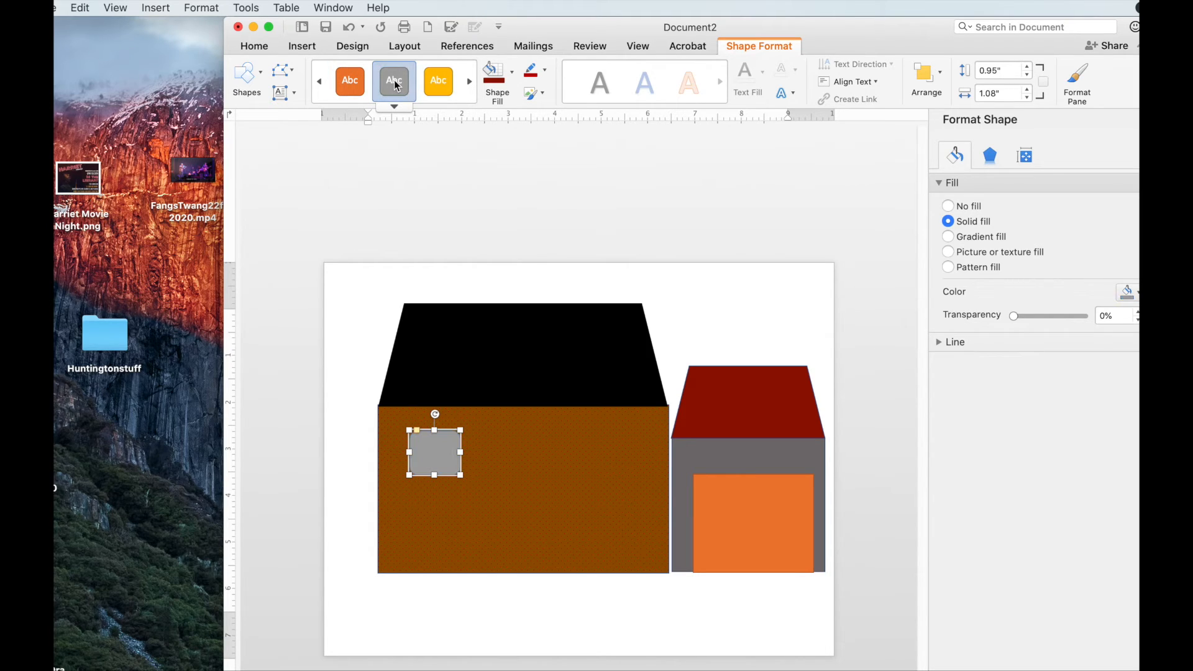
click(544, 70)
click(551, 138)
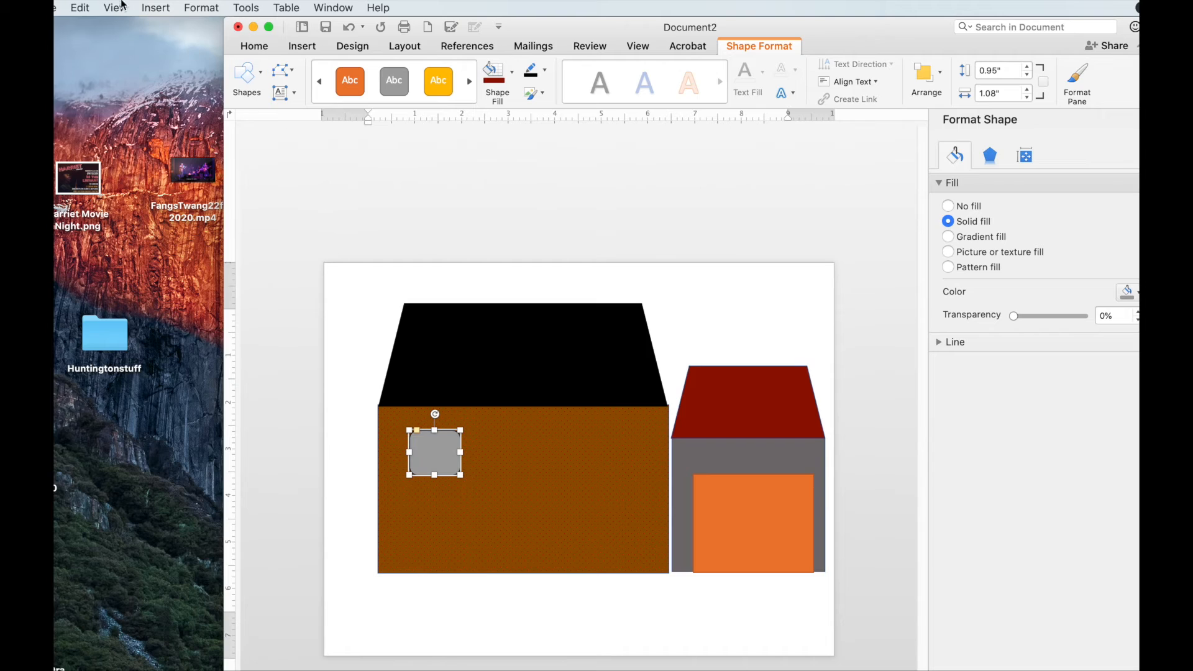
- Copy the gray rounded window and paste a duplicate of it
click(79, 7)
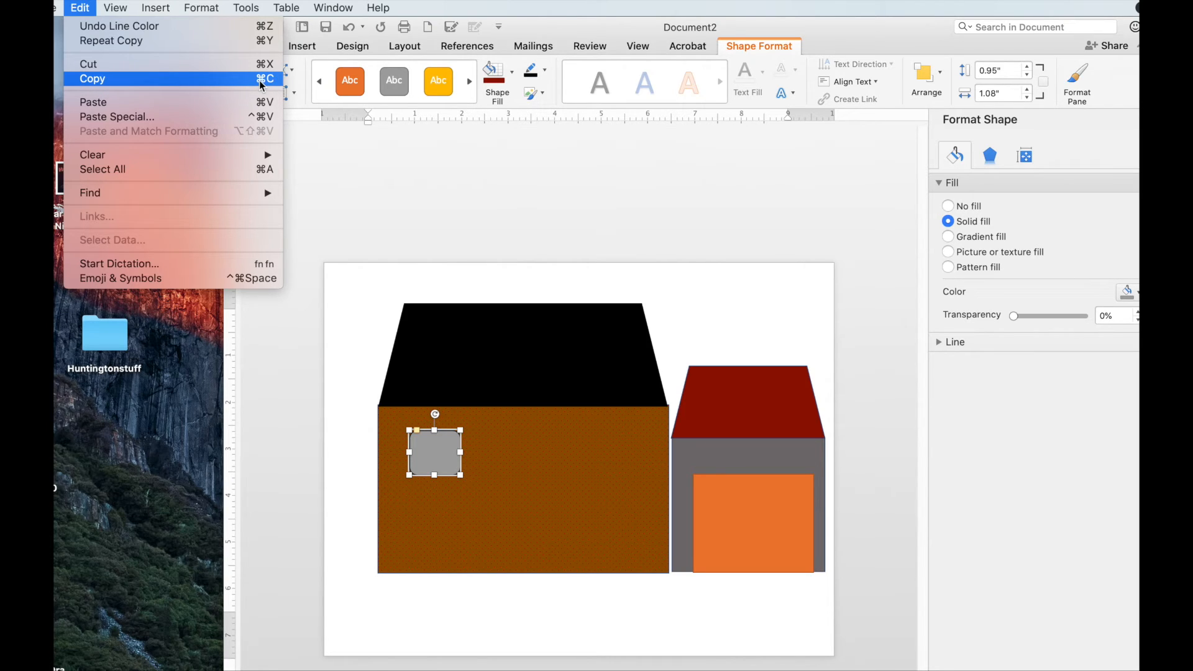
click(243, 79)
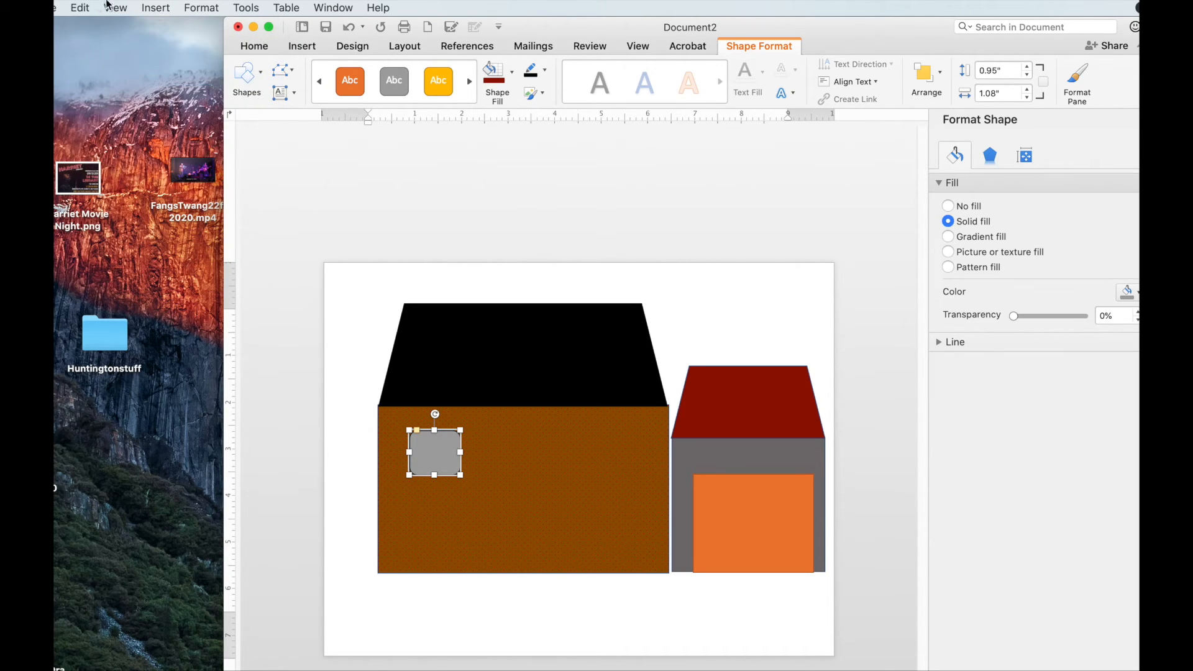
click(77, 5)
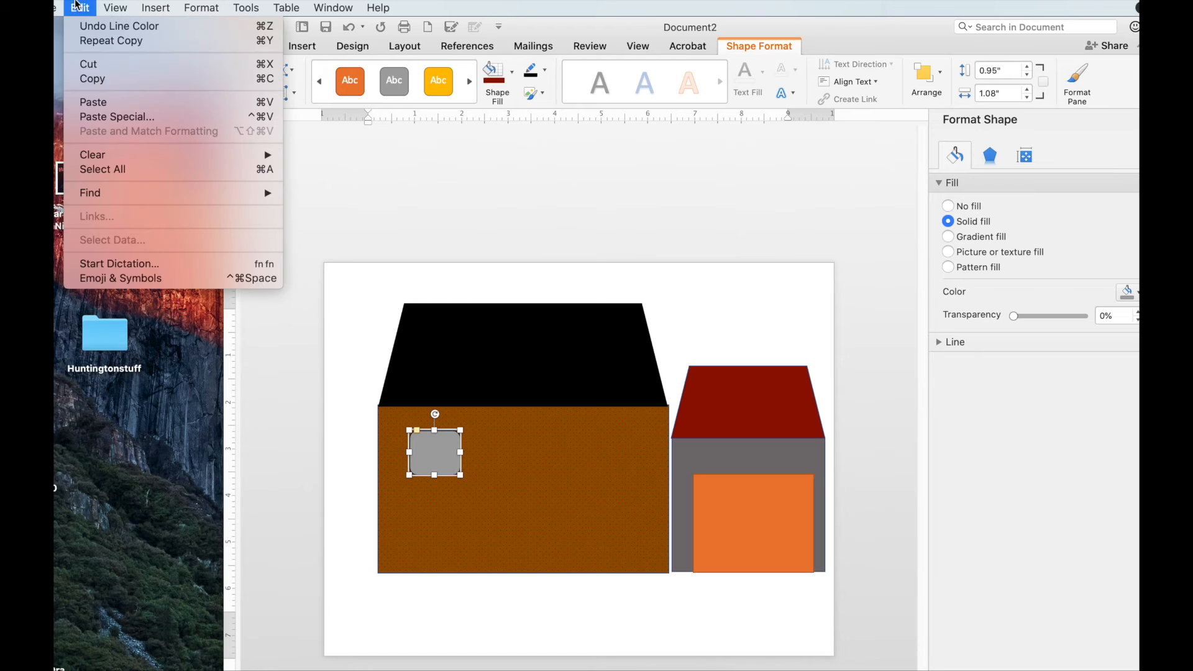
click(158, 102)
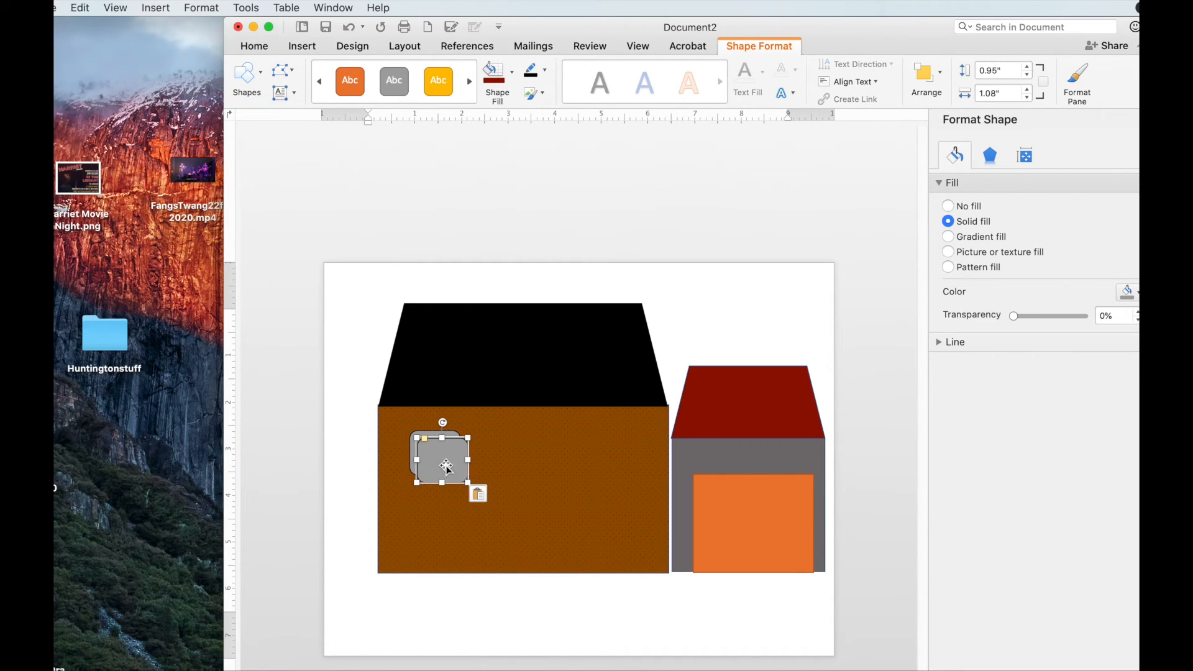
- Shift the brown main building rectangle right until its side meets the garage wall
click(485, 461)
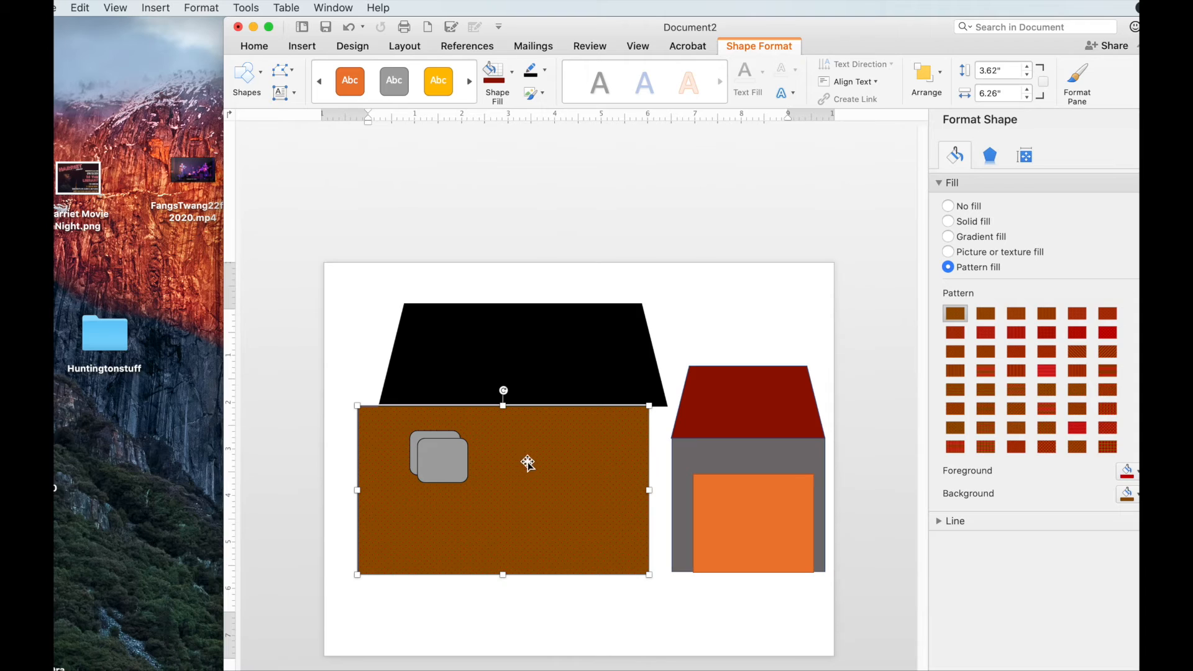
key(Right)
key(Right)
key(Right)
key(Right)
key(Right)
key(Right)
key(Right)
key(Right)
key(Right)
key(Right)
key(Right)
key(Right)
key(Right)
key(Right)
key(Right)
key(Right)
key(Right)
key(Right)
key(Right)
key(Right)
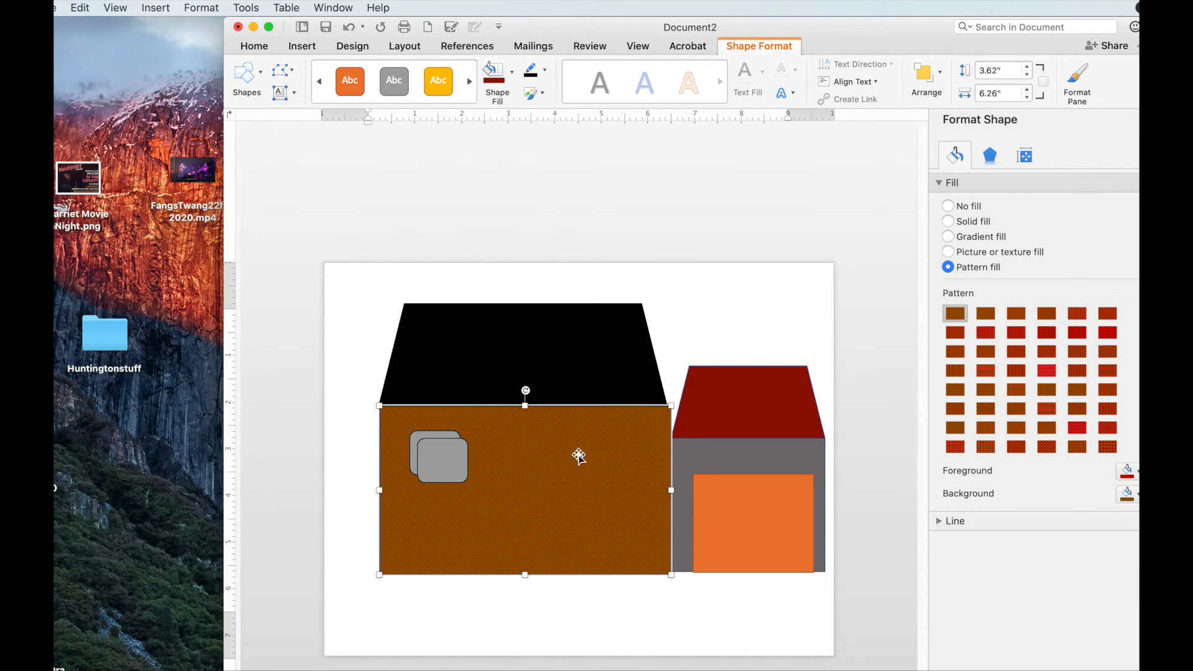
- Nudge the black roof right to line it up with the brown main building
click(549, 355)
key(Right)
key(Right)
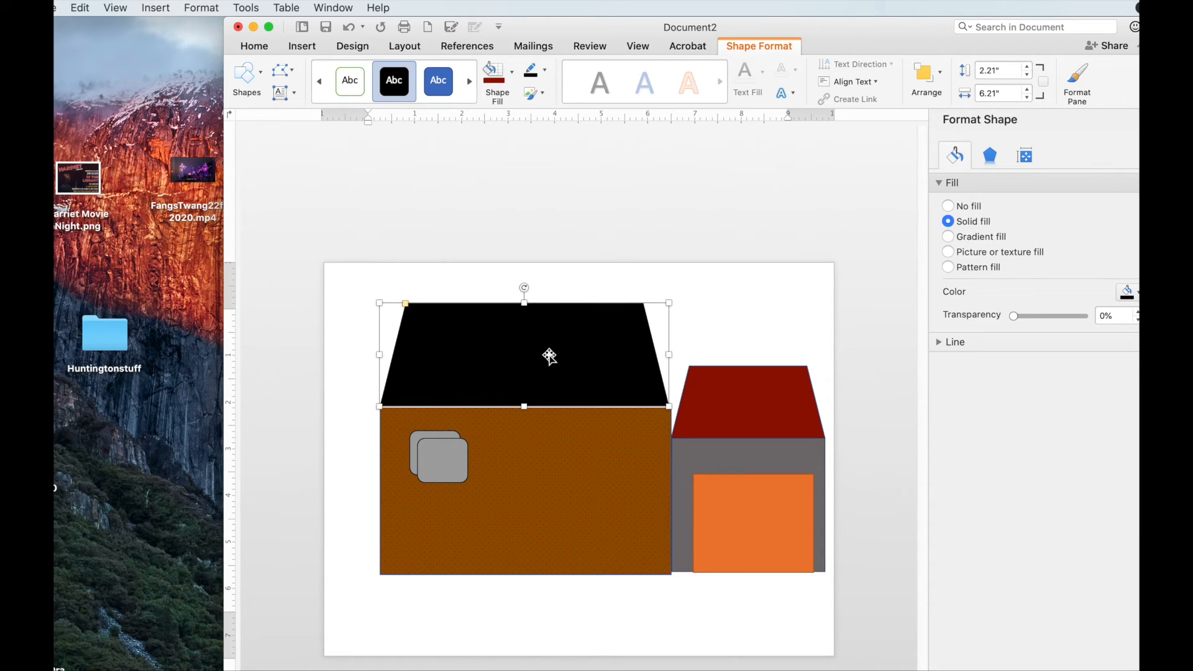
key(Right)
key(Right)
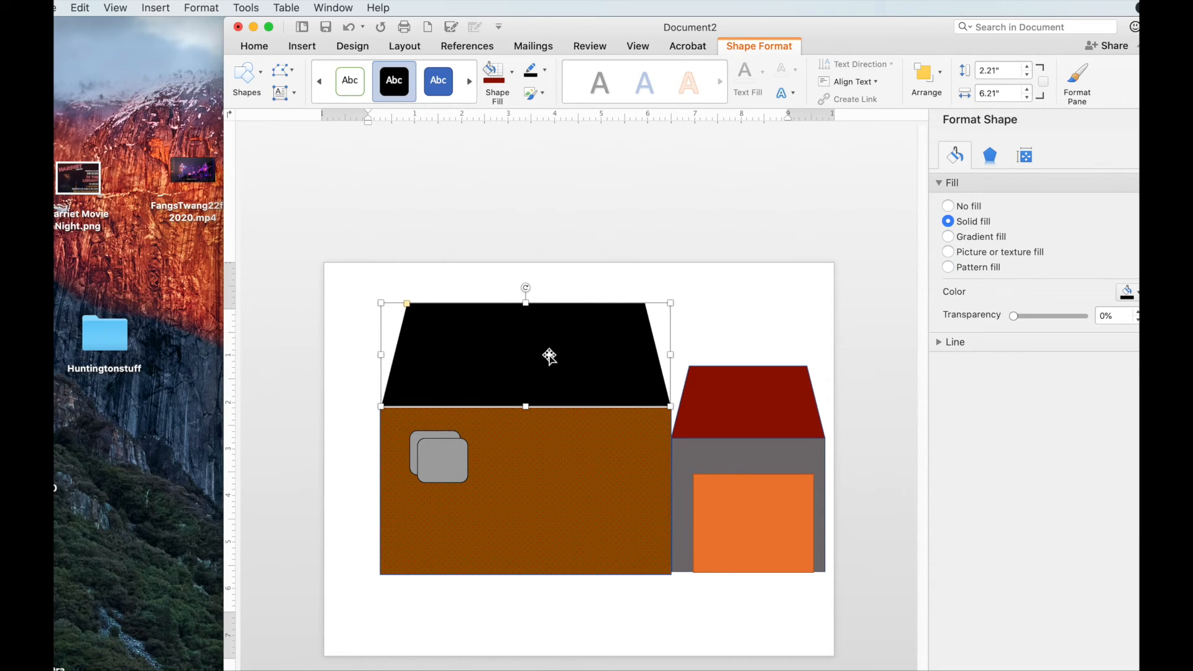
- Realign the brown rectangle under the black roof, flush against the side of the garage
click(444, 452)
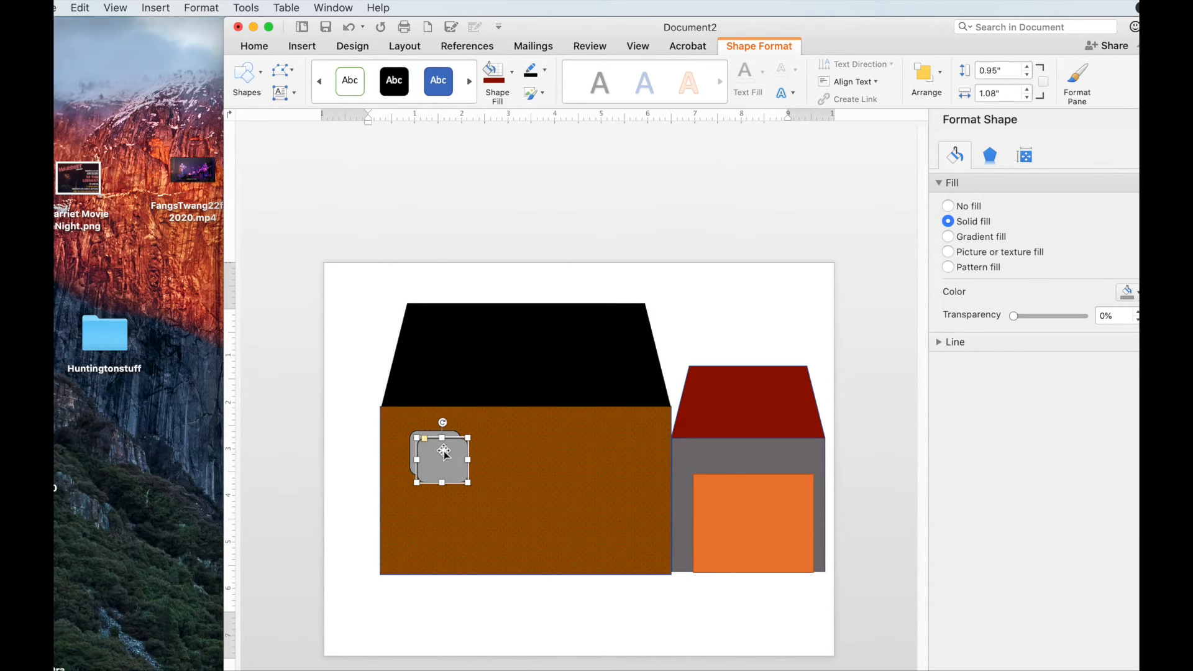
click(489, 445)
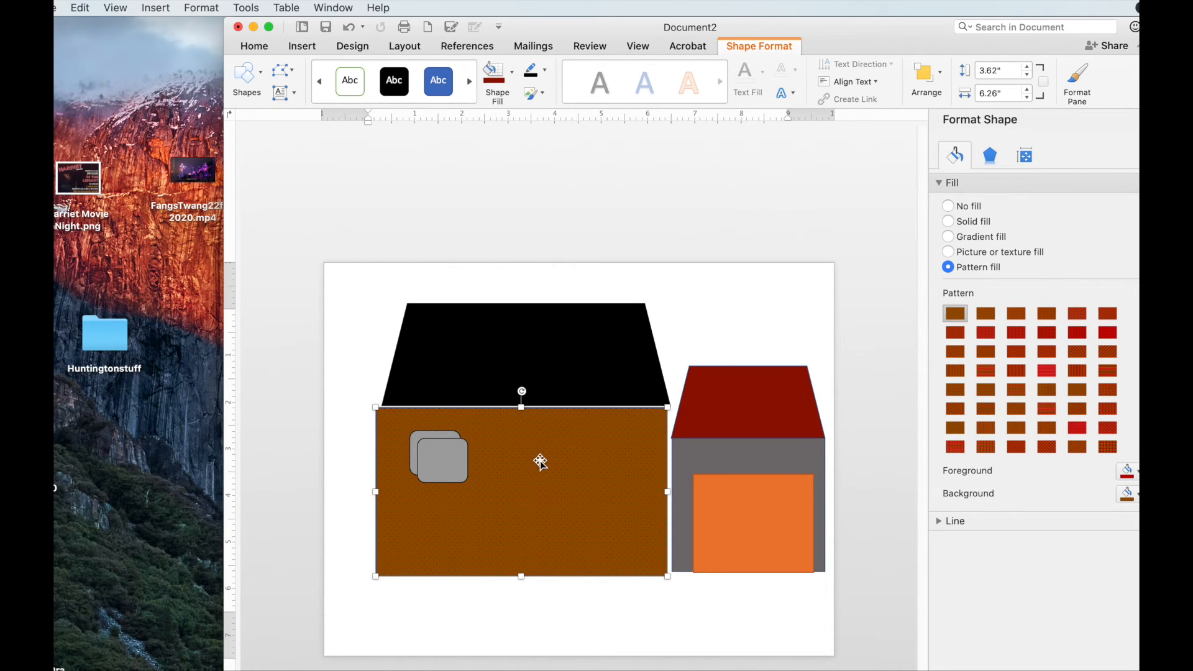
key(Right)
key(Right)
key(Right)
key(Right)
key(Right)
key(Right)
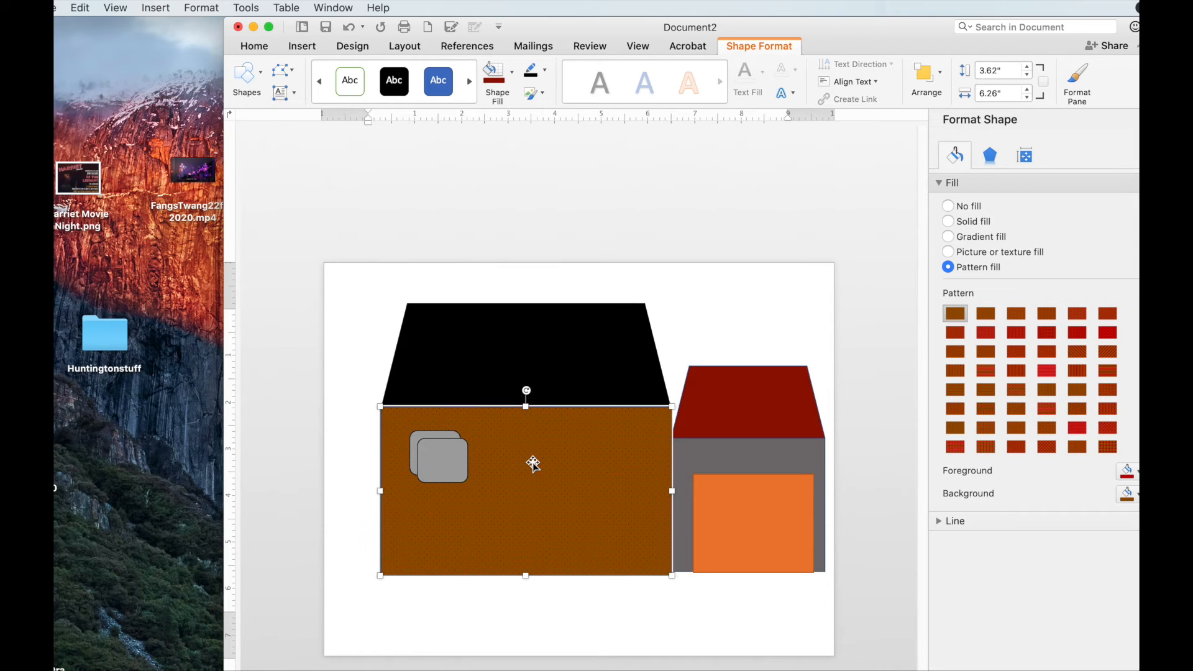
- Place copies of the gray window at the middle and right of the brown wall, evenly spaced in a row of three
click(436, 461)
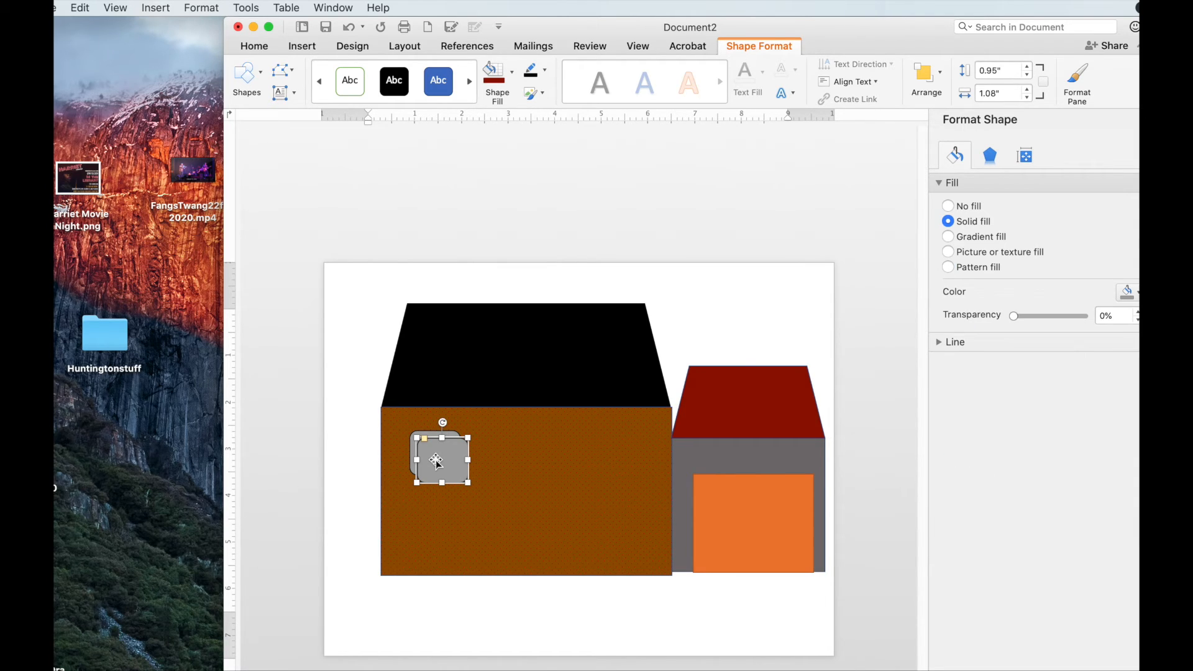
drag(436, 461, 600, 454)
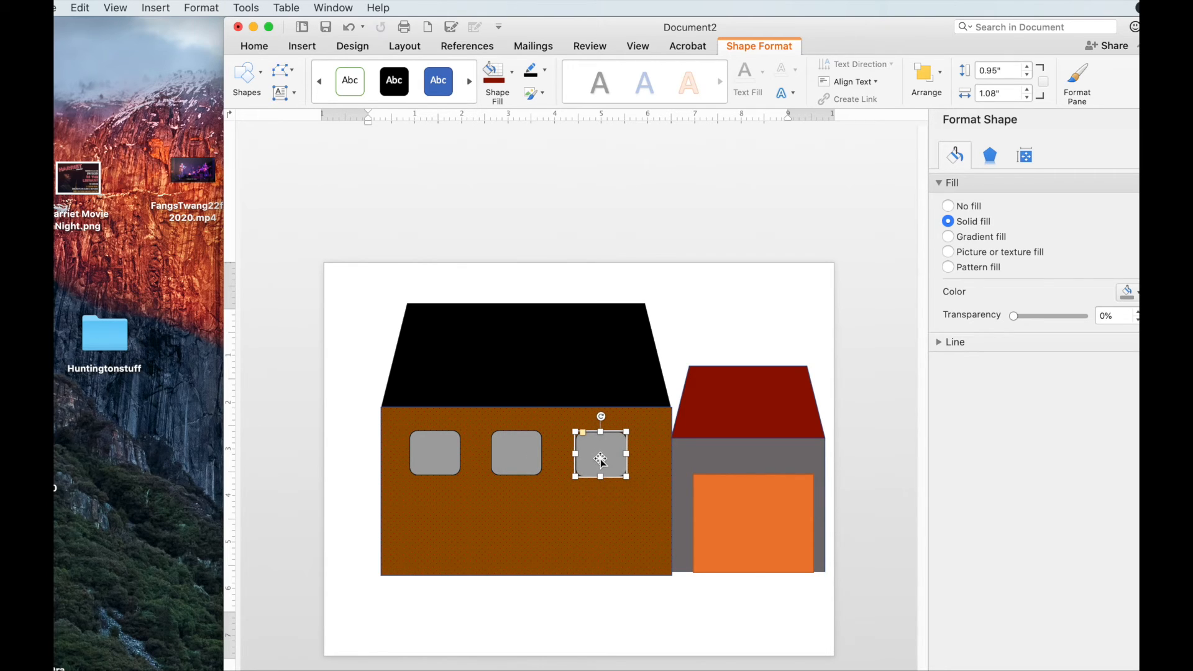
click(511, 456)
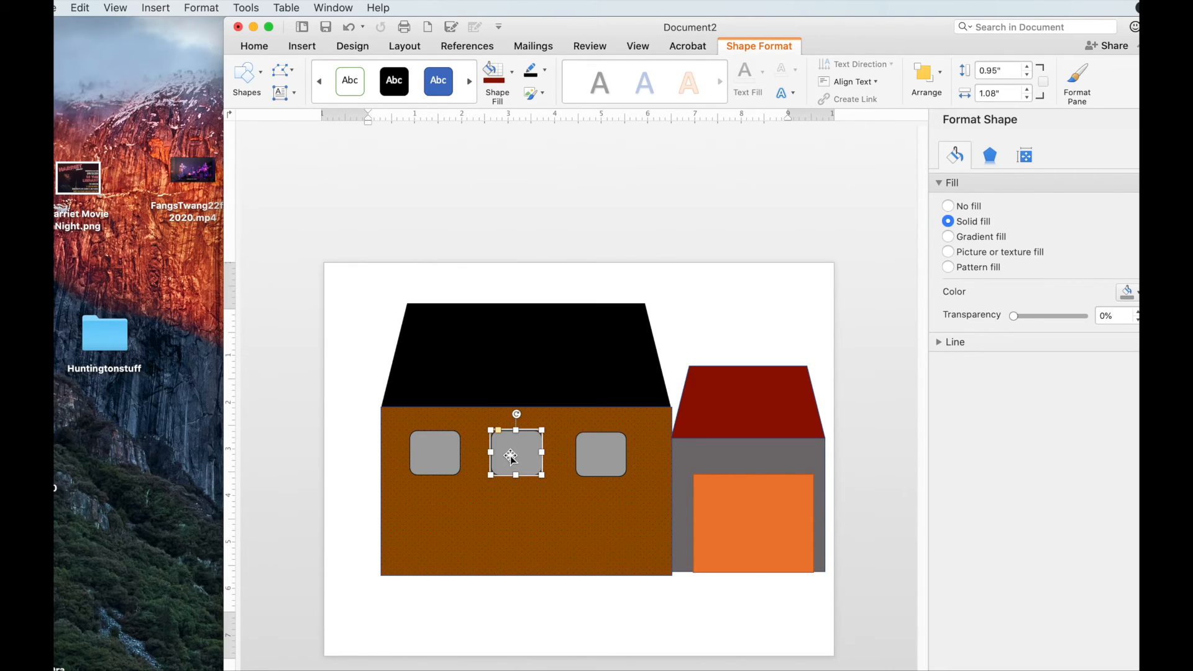
key(Right)
key(Right)
key(Right)
key(Right)
key(Right)
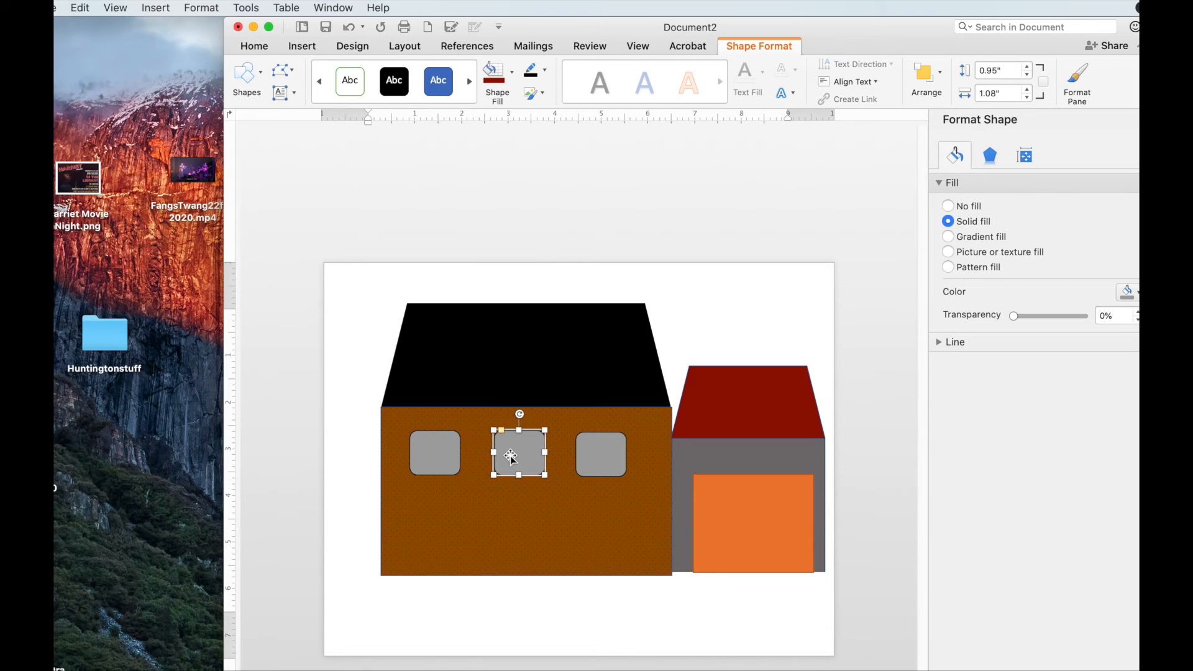
click(506, 501)
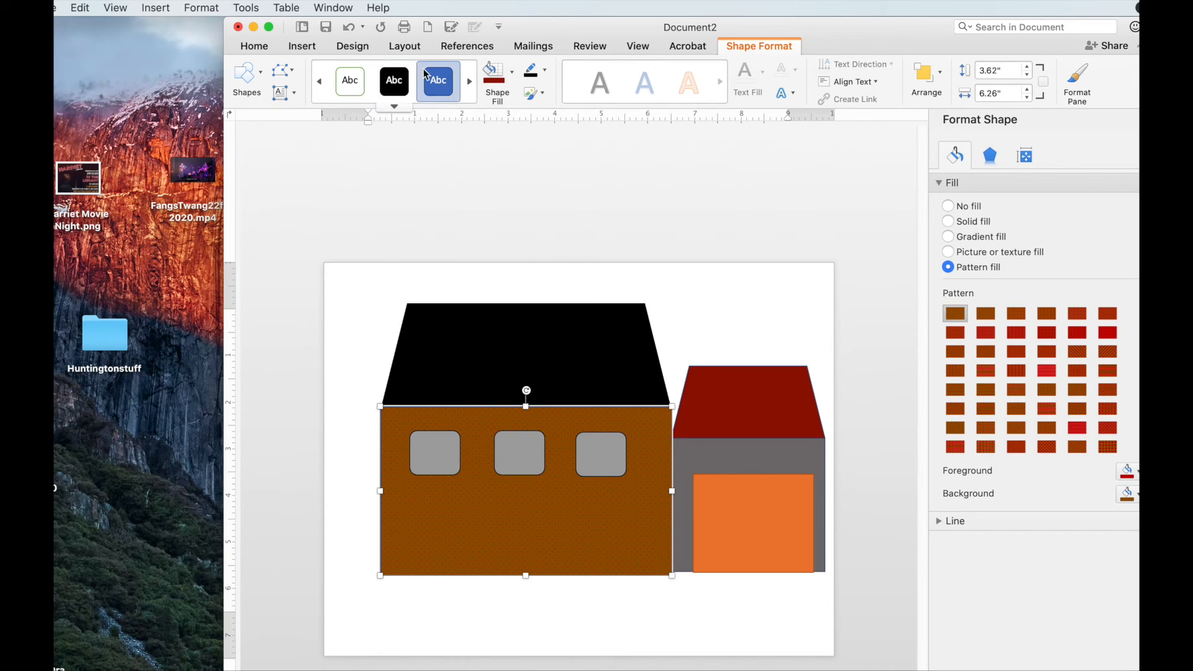
click(304, 47)
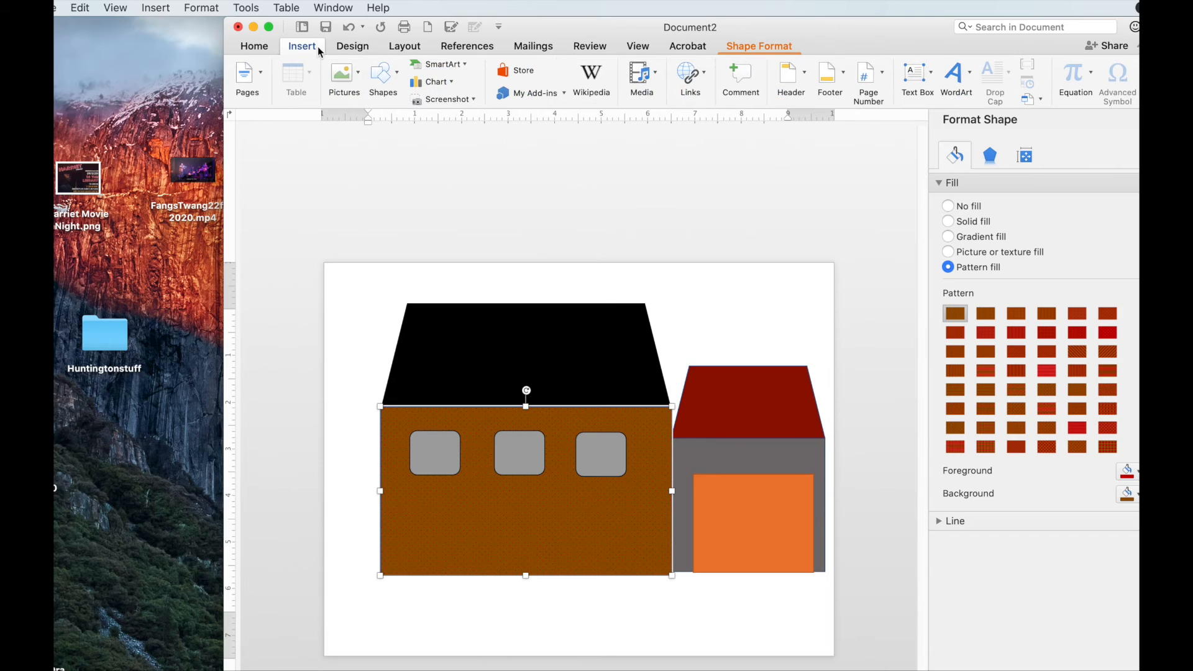
click(397, 77)
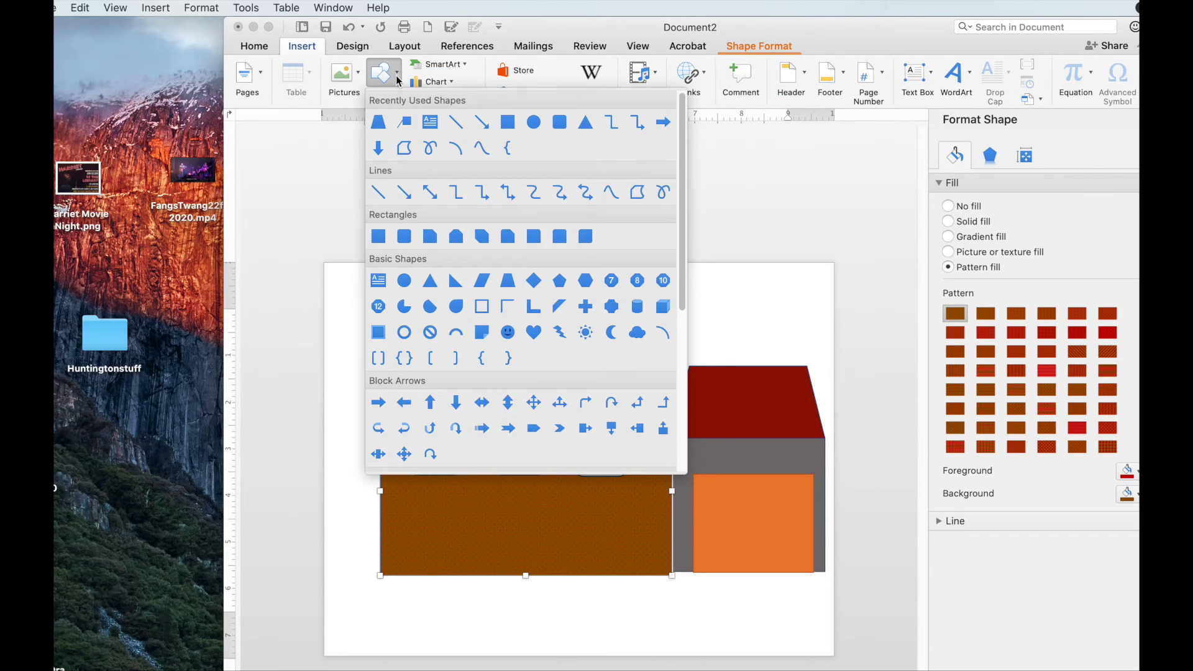
click(379, 236)
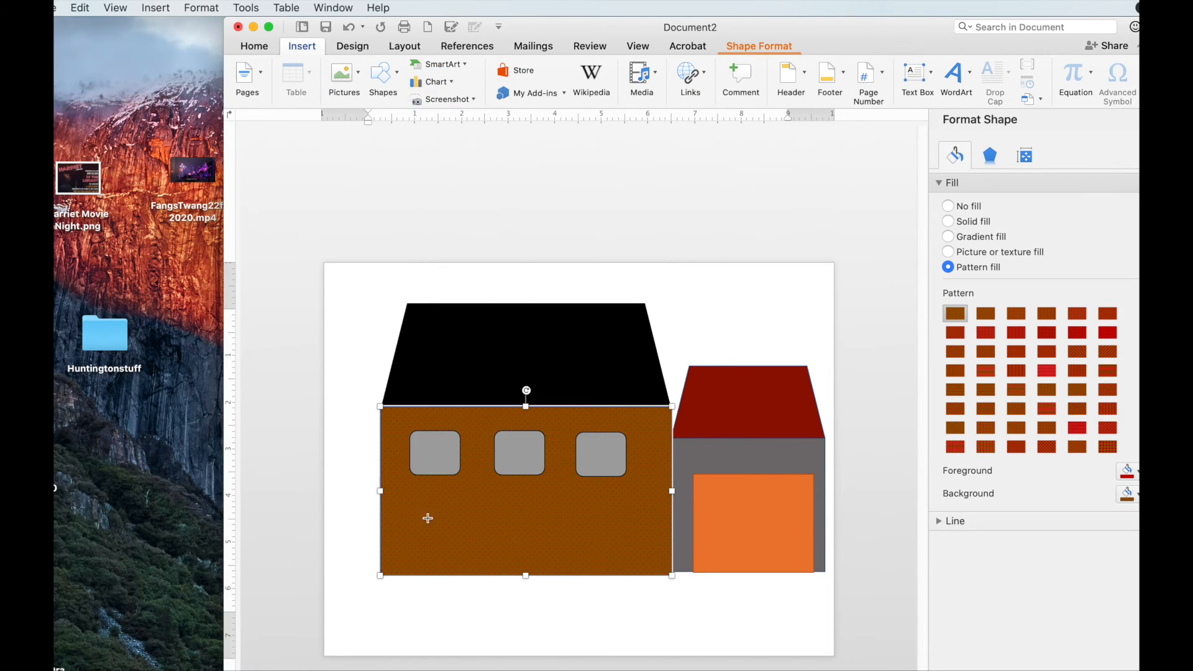
mouse_move(429, 512)
mouse_down()
mouse_move(498, 535)
mouse_move(427, 498)
mouse_move(427, 517)
mouse_up()
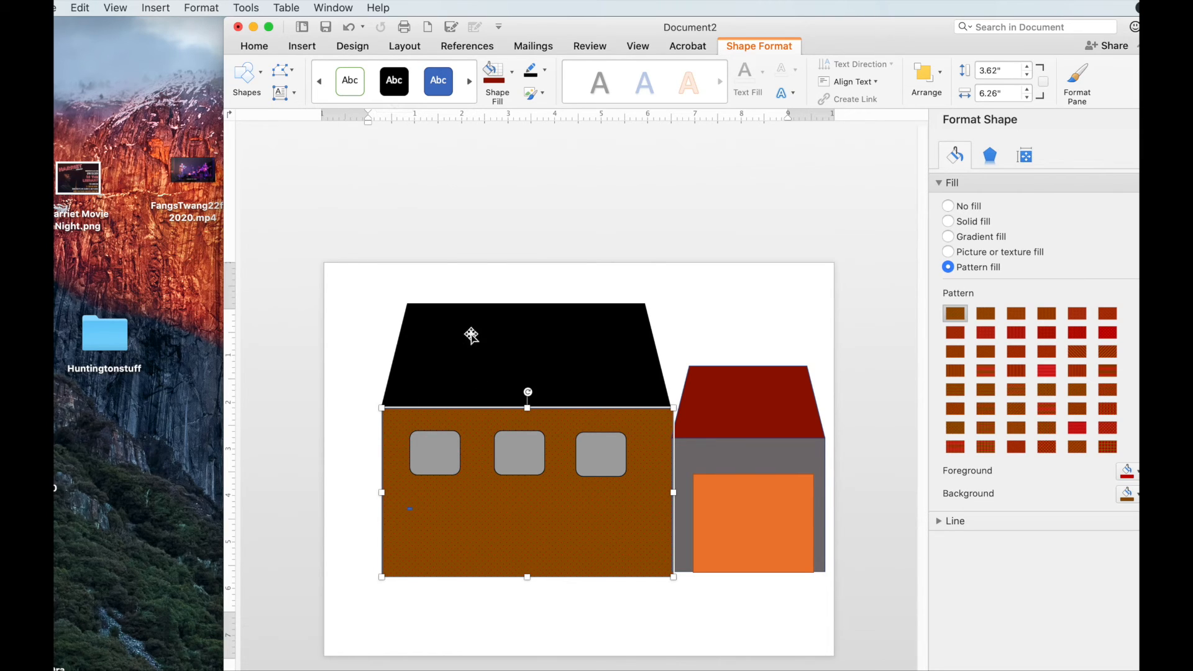
click(84, 7)
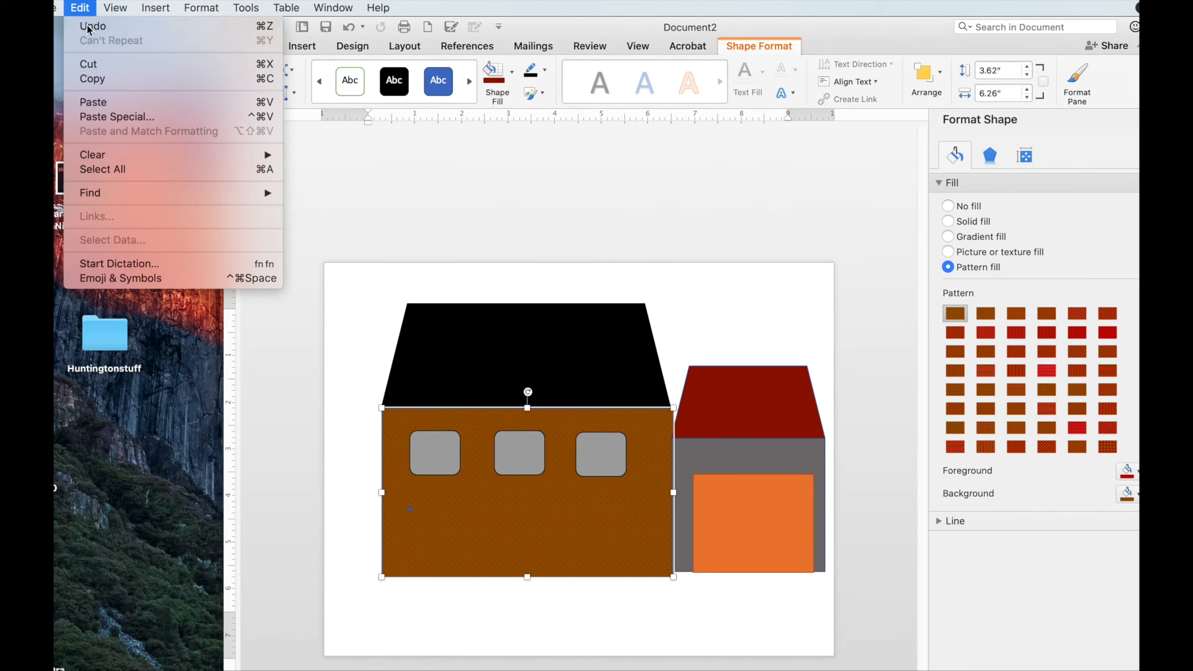
click(89, 24)
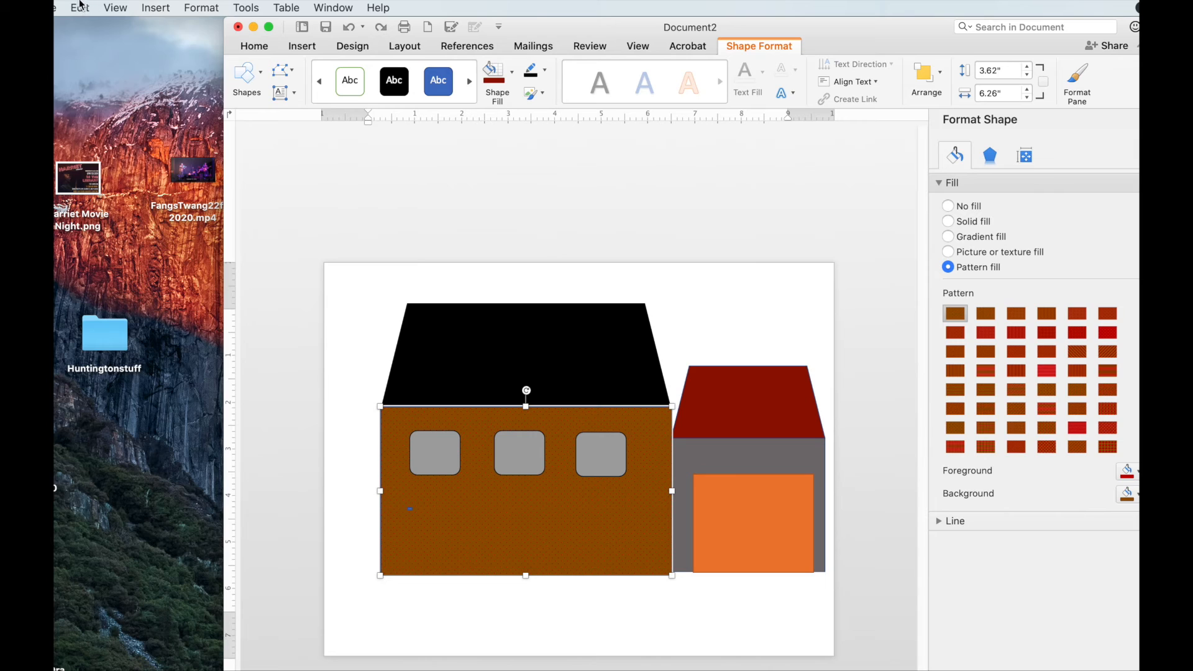
click(80, 7)
click(87, 20)
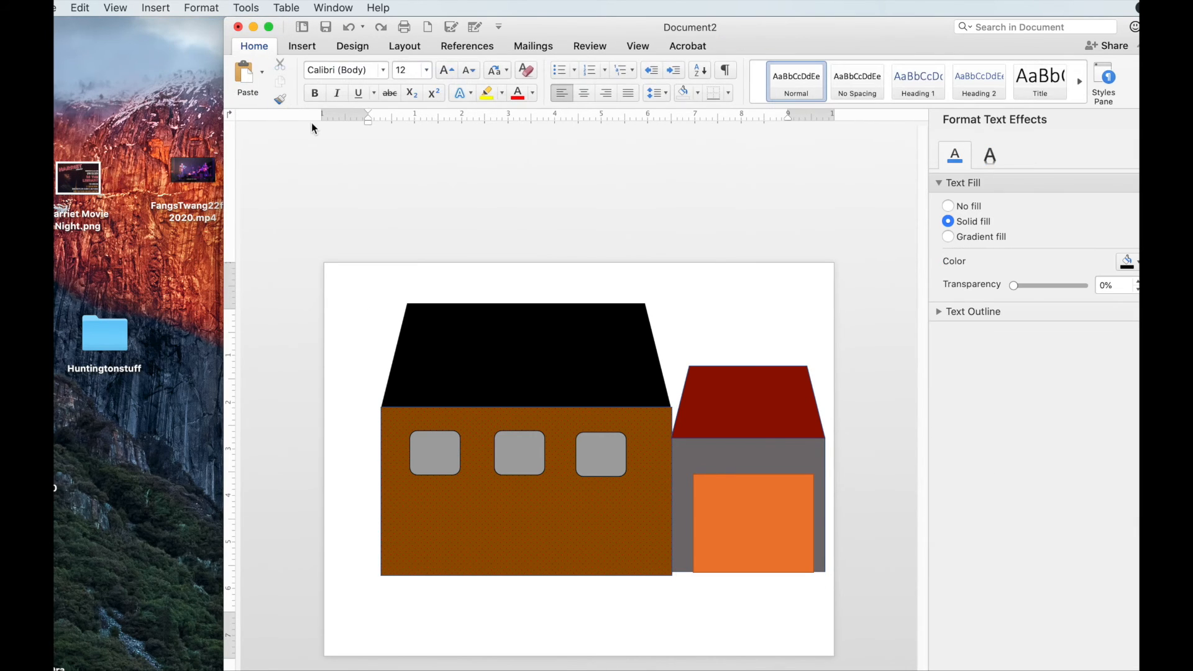
click(79, 6)
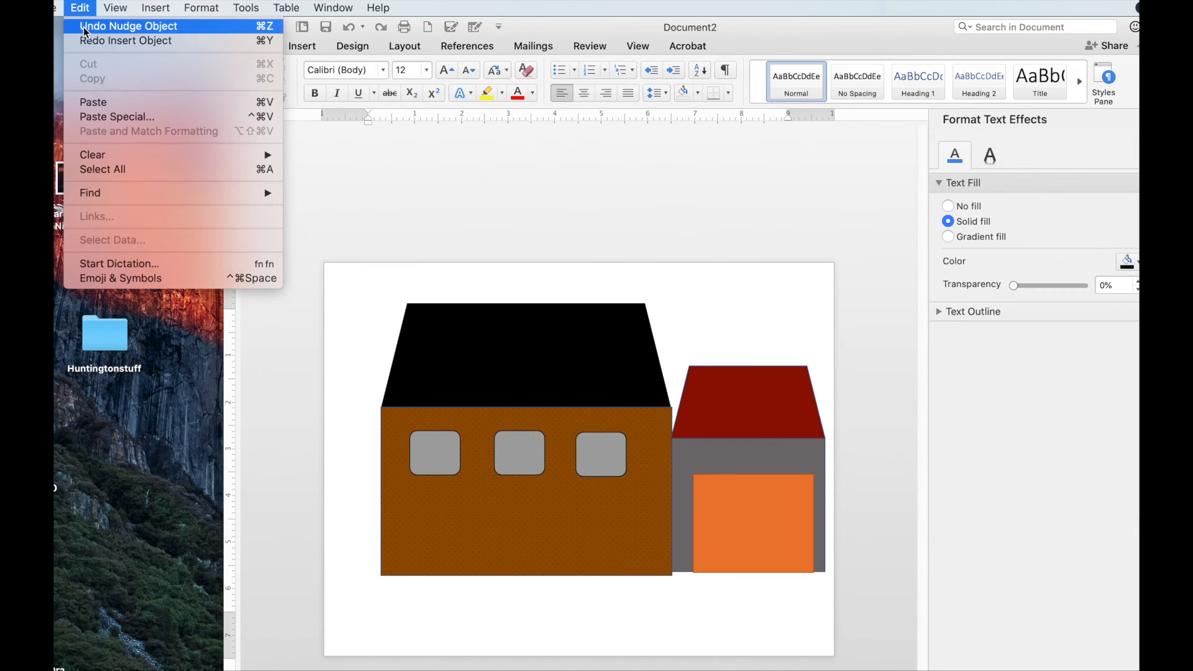
click(76, 5)
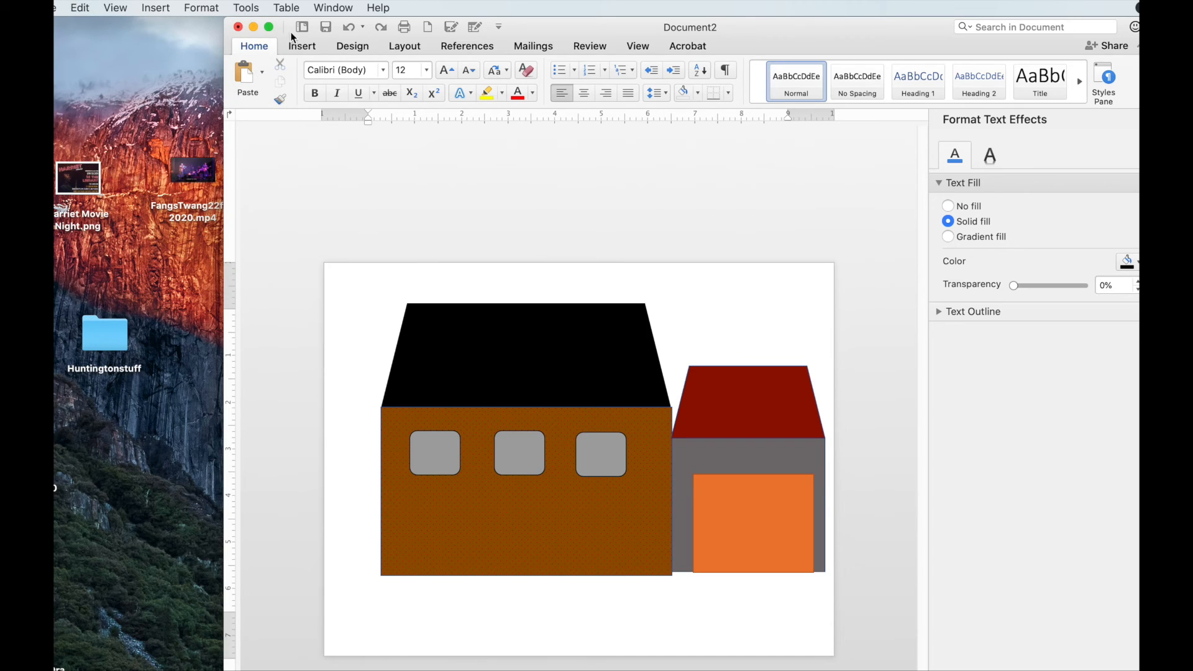
- Draw a wide blue rectangle as a ground-floor window low on the brown wall, below the first two gray windows
click(304, 50)
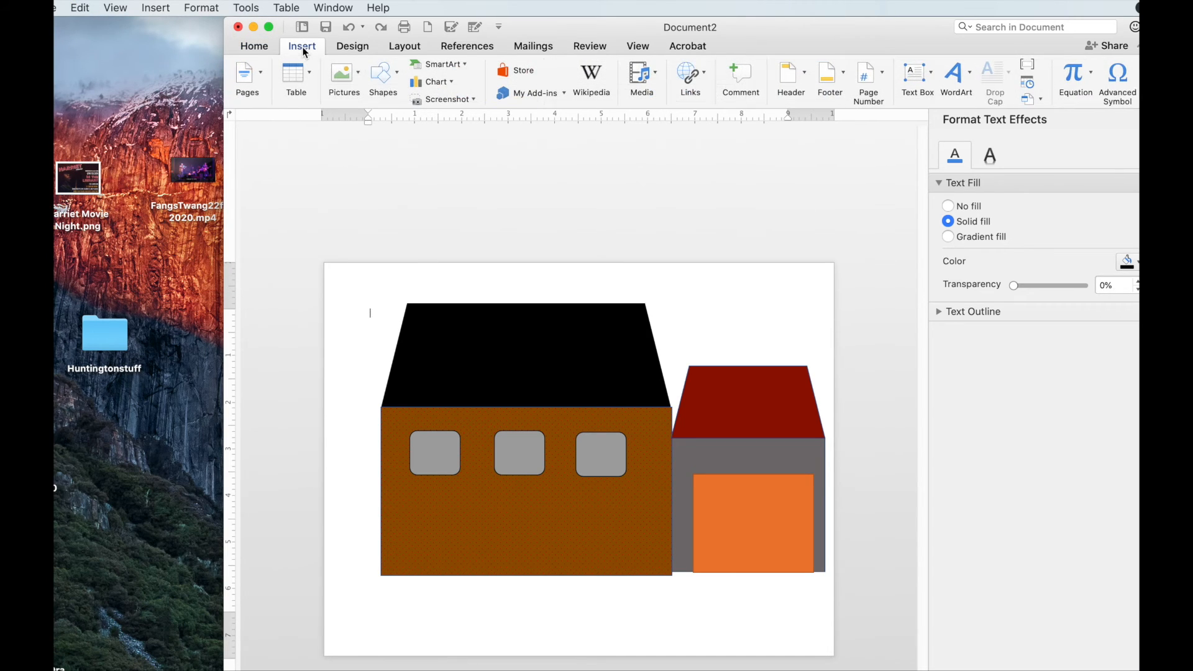
click(358, 74)
click(357, 76)
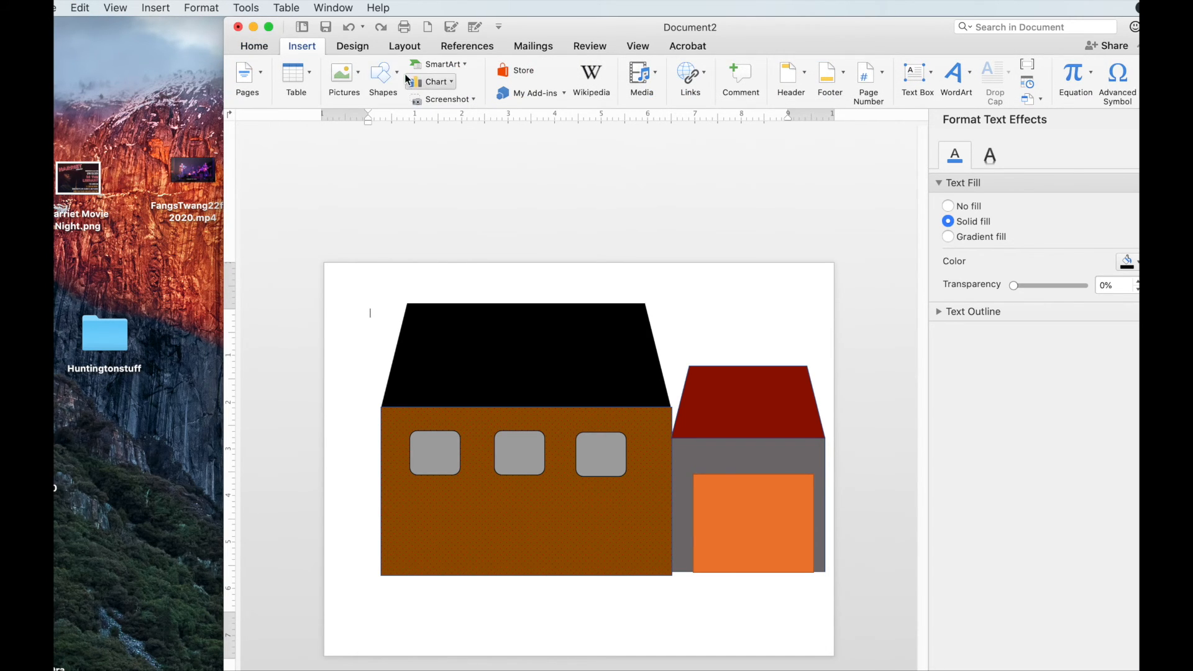
click(397, 79)
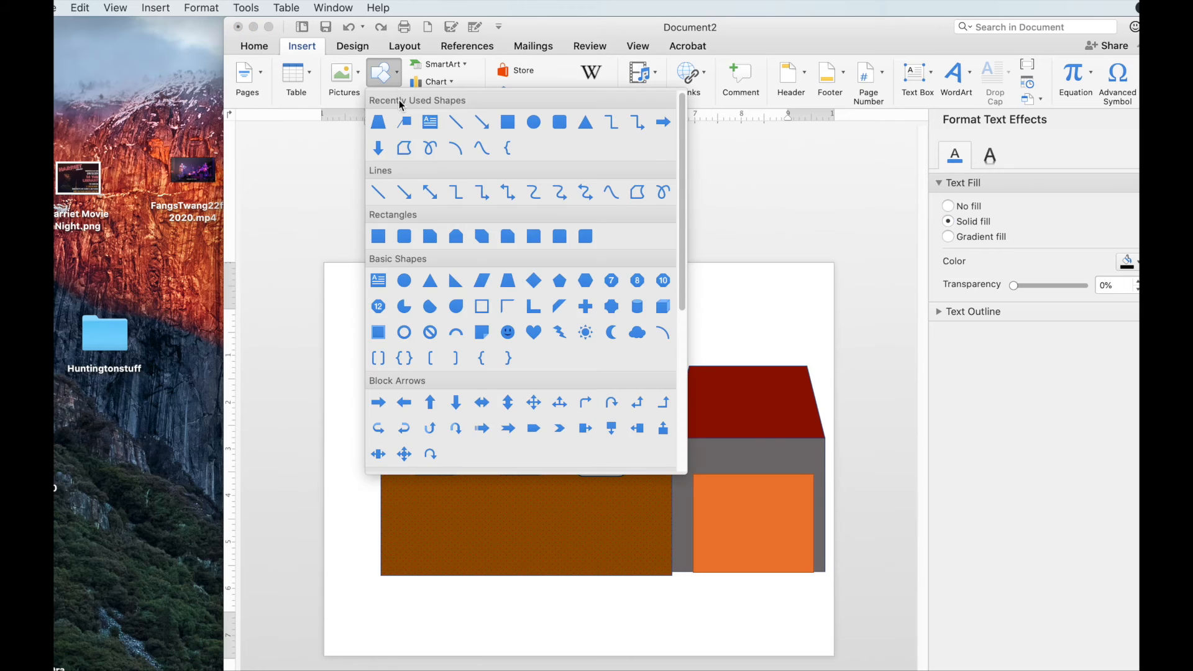
click(378, 237)
drag(414, 508, 504, 547)
click(561, 523)
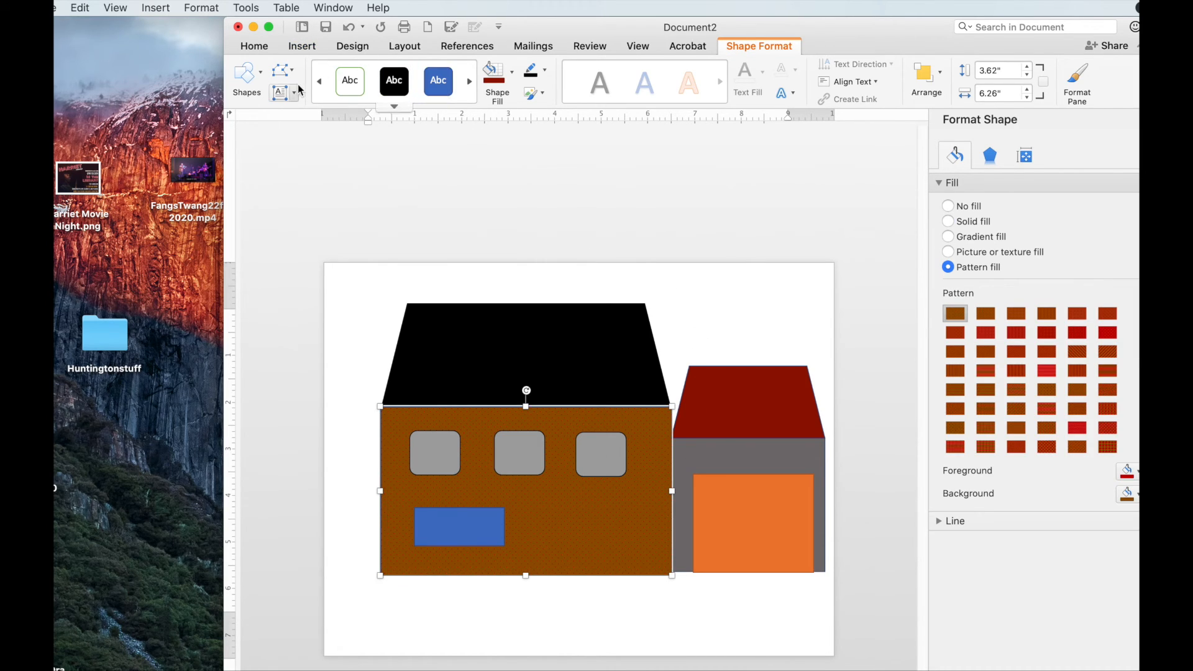
- Draw a door rectangle about 1.75" high and 0.92" wide at the base of the brown wall and fill it dark red
click(303, 48)
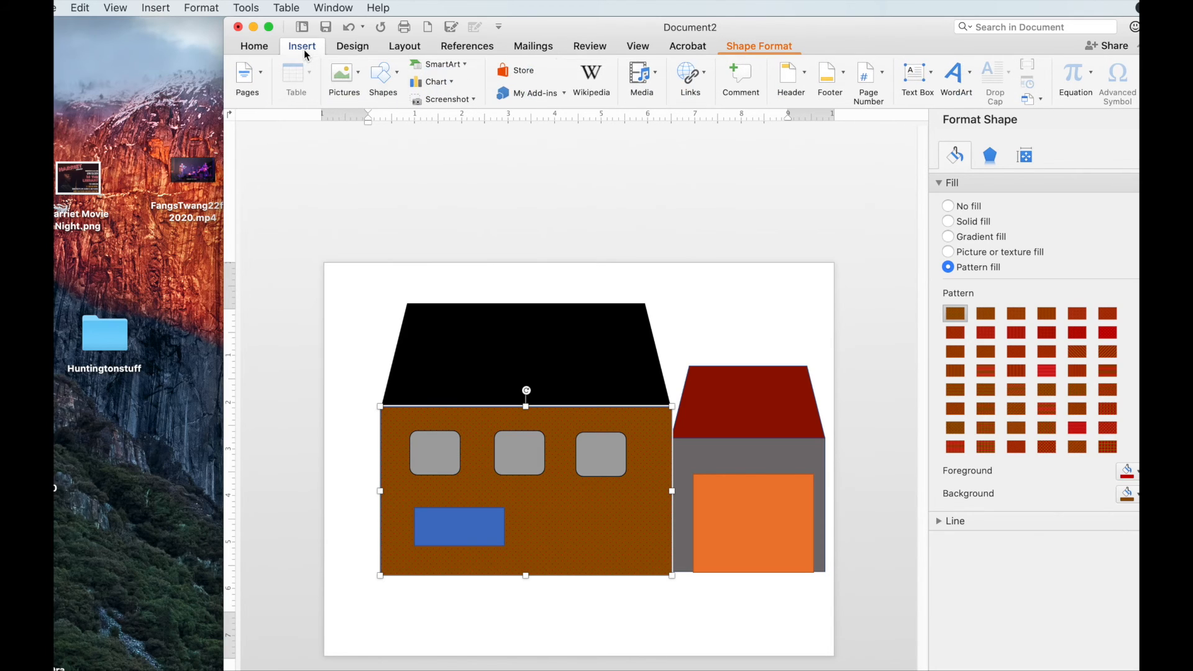
click(394, 79)
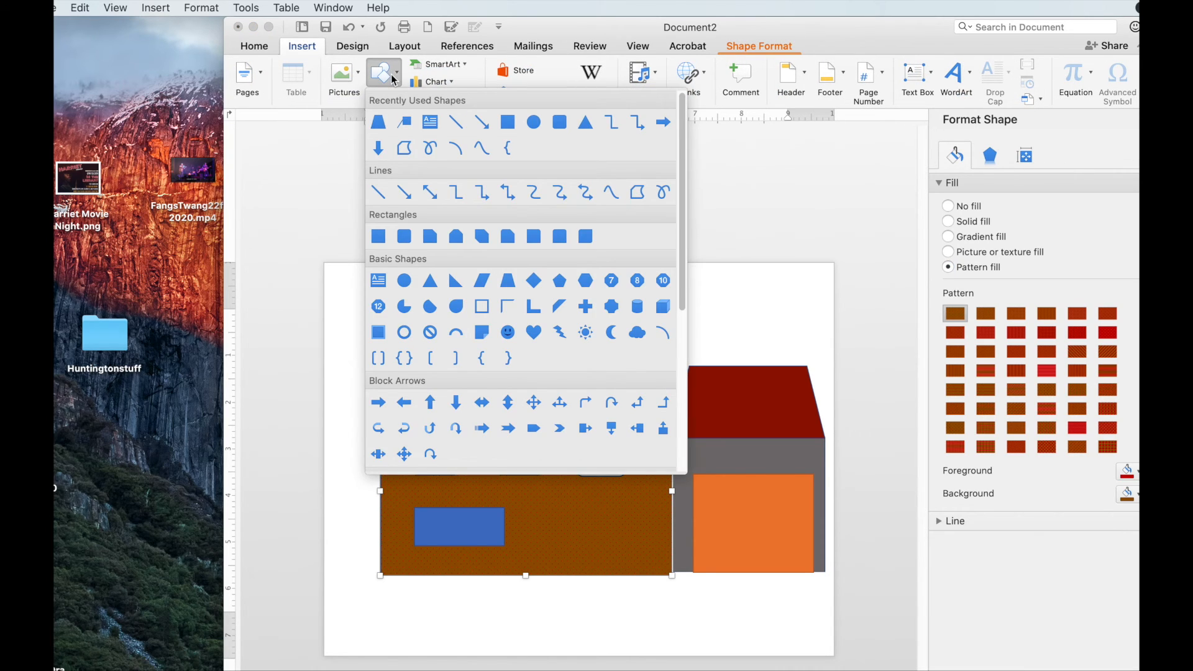
click(378, 237)
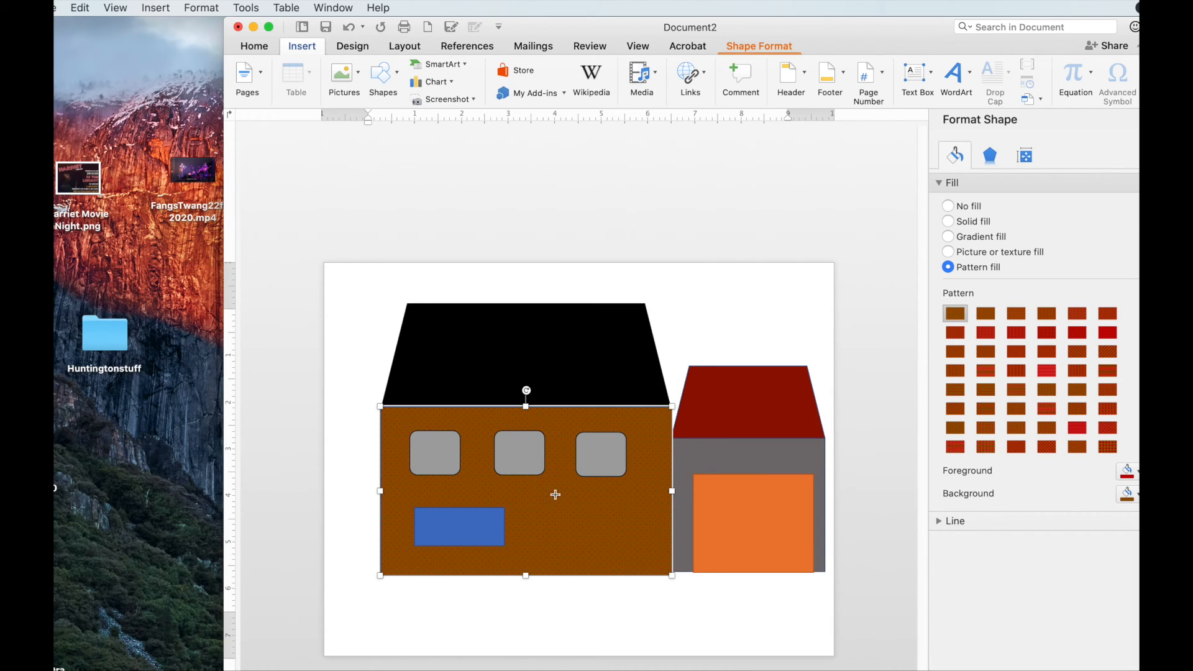
drag(553, 495, 597, 575)
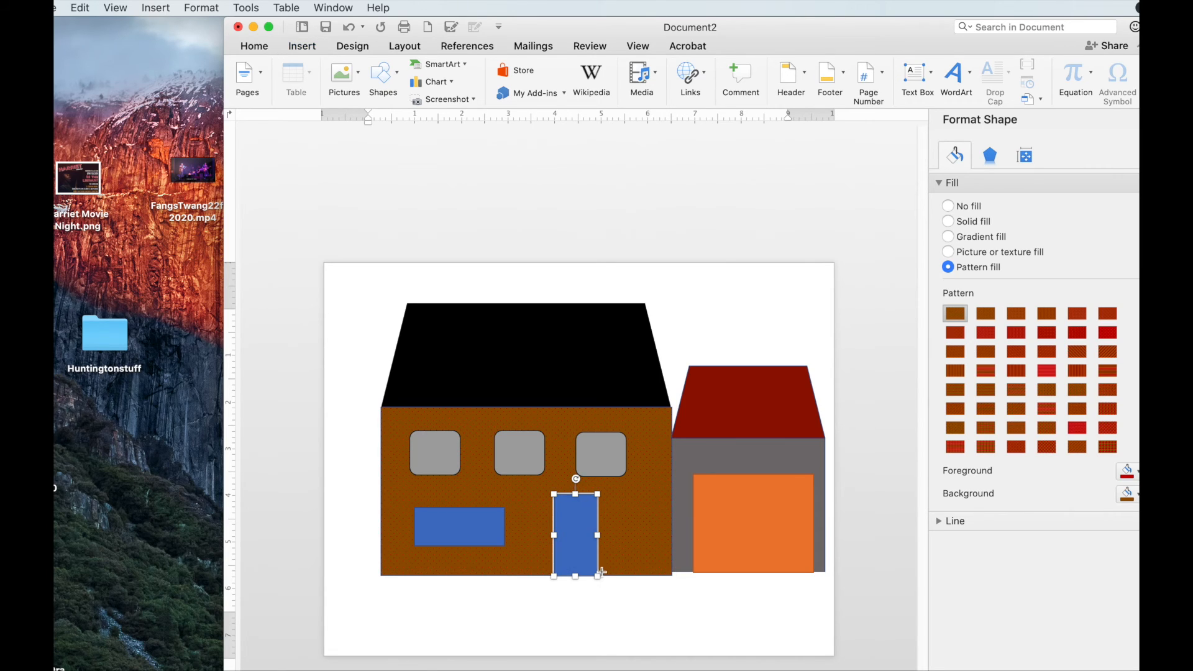
click(512, 77)
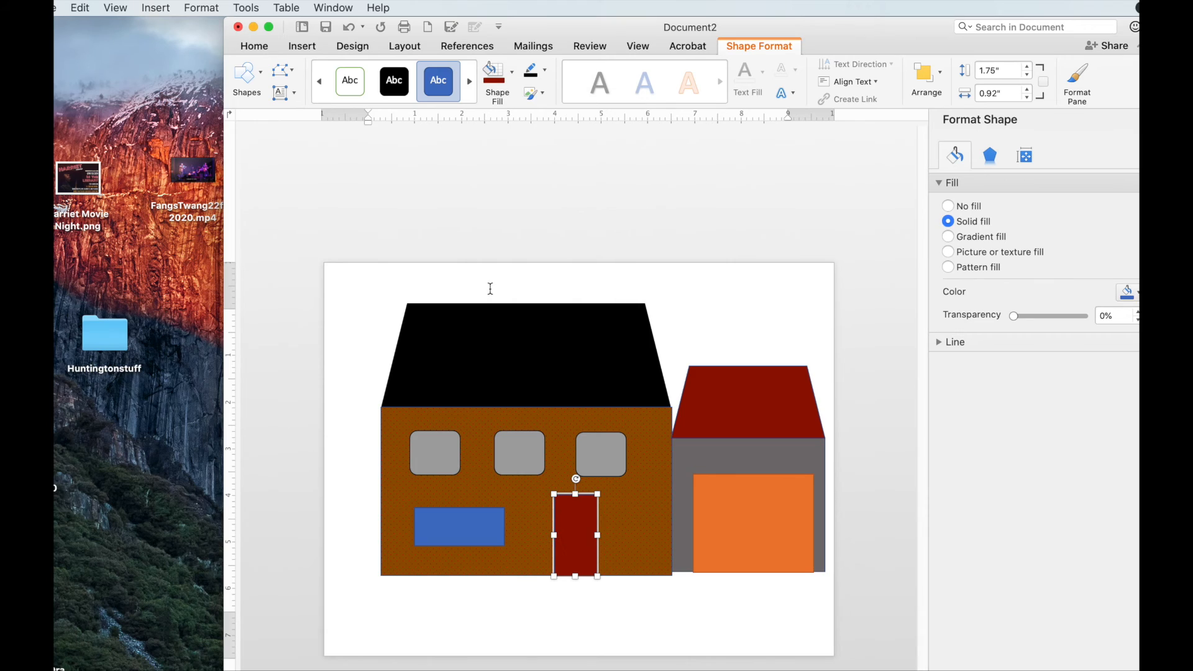
click(492, 290)
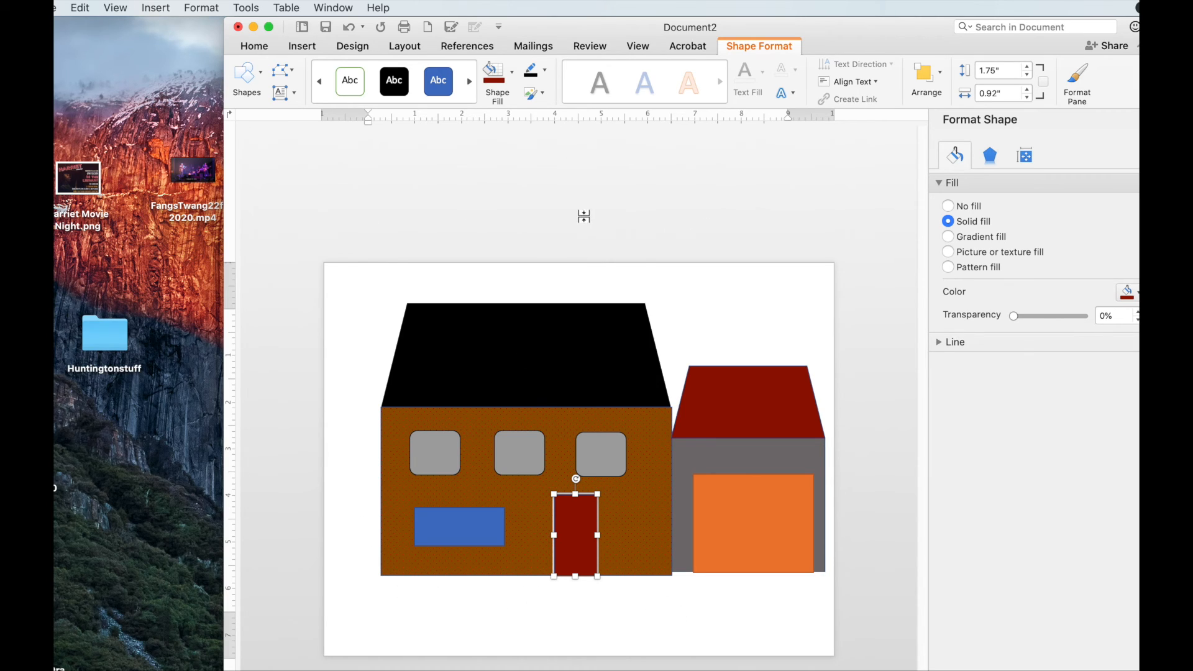
click(389, 178)
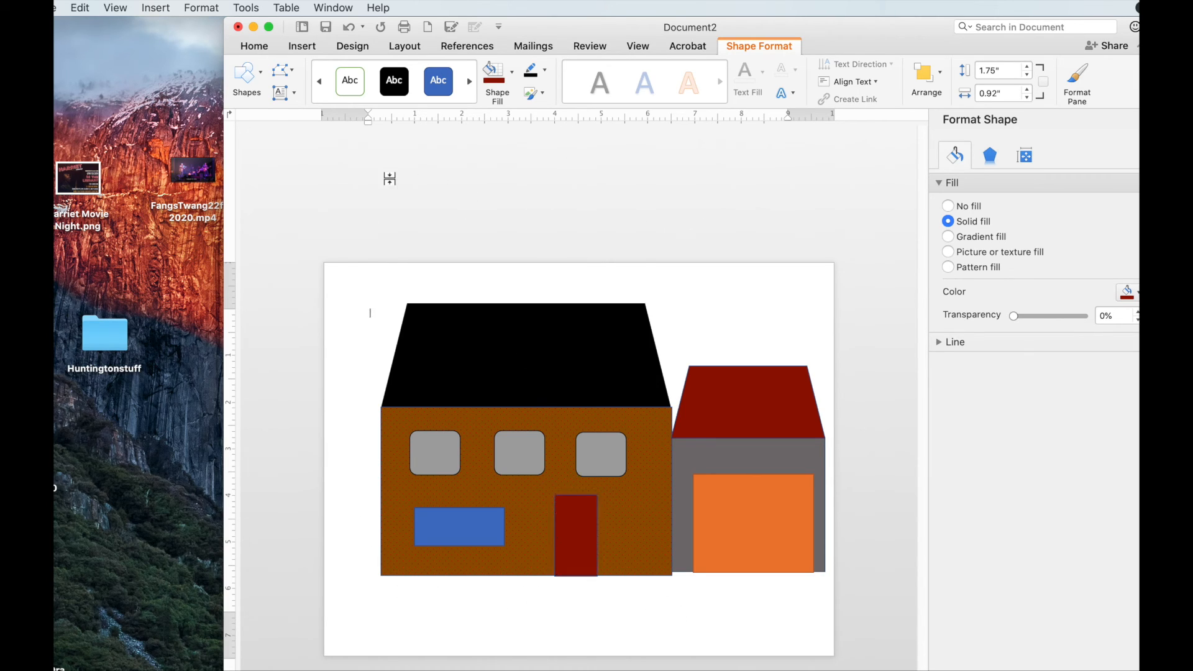
- Save the drawing as FrontofHouse in Drawfolder, in Word Document (.docx) format
click(56, 8)
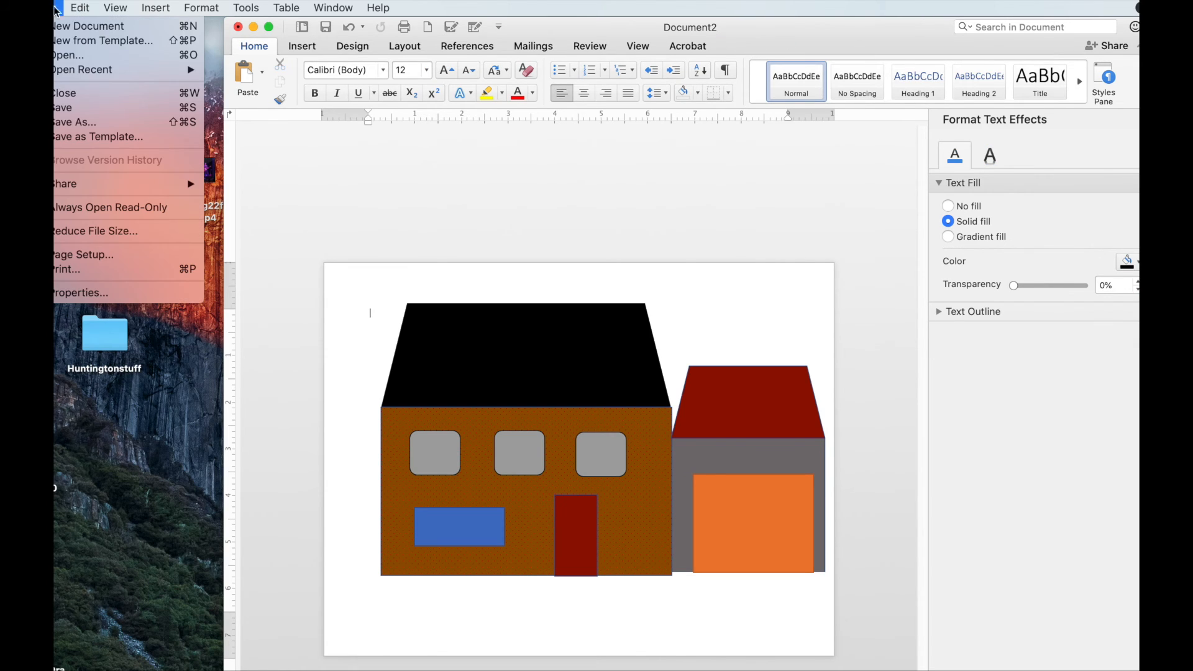
click(72, 106)
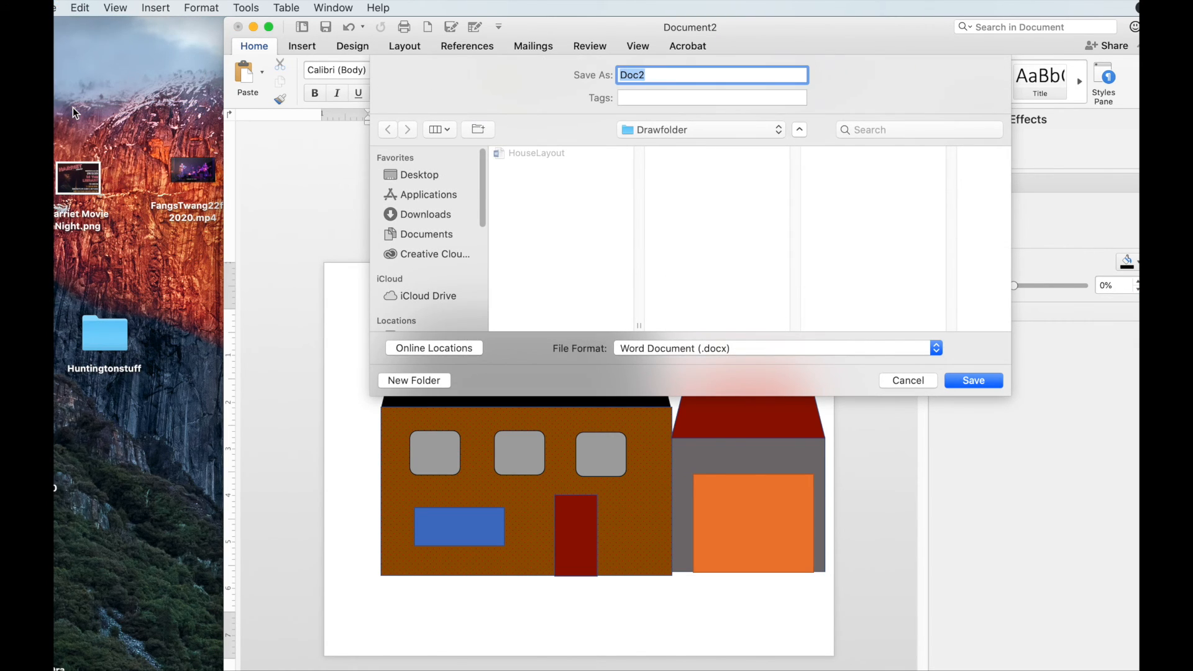
text(FrontofHouse)
click(982, 382)
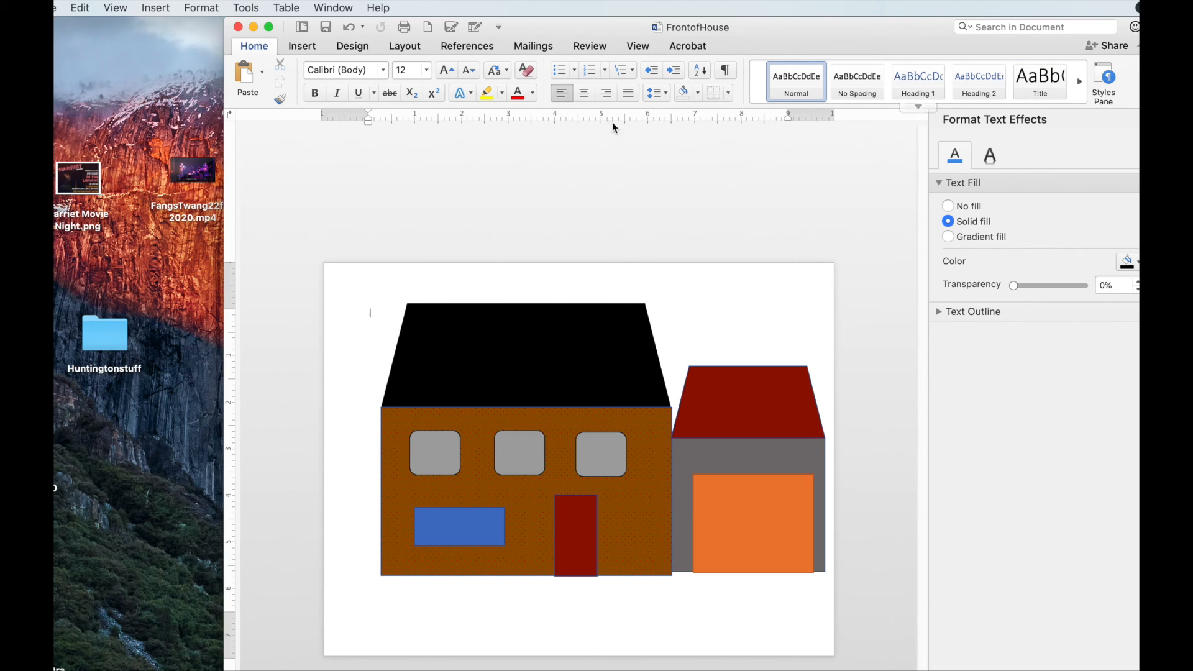
- Add a text box about 1.12" high and 2.59" wide above the garage roof, containing "Front of House" and a byline with the author's name
click(303, 46)
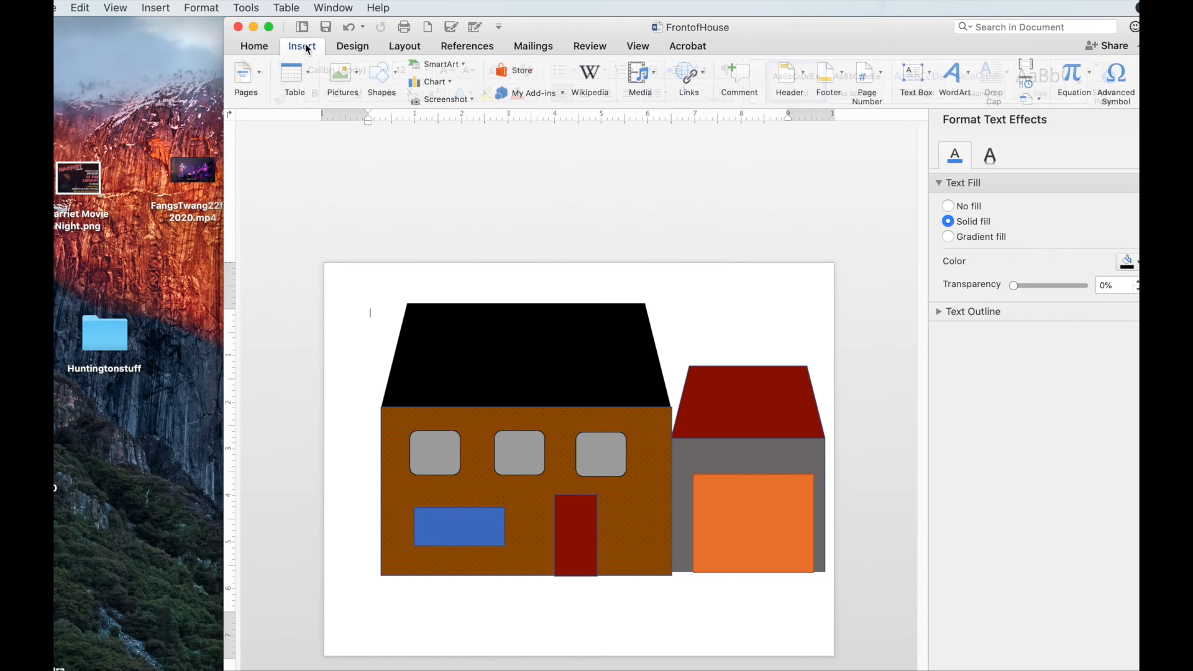
click(911, 73)
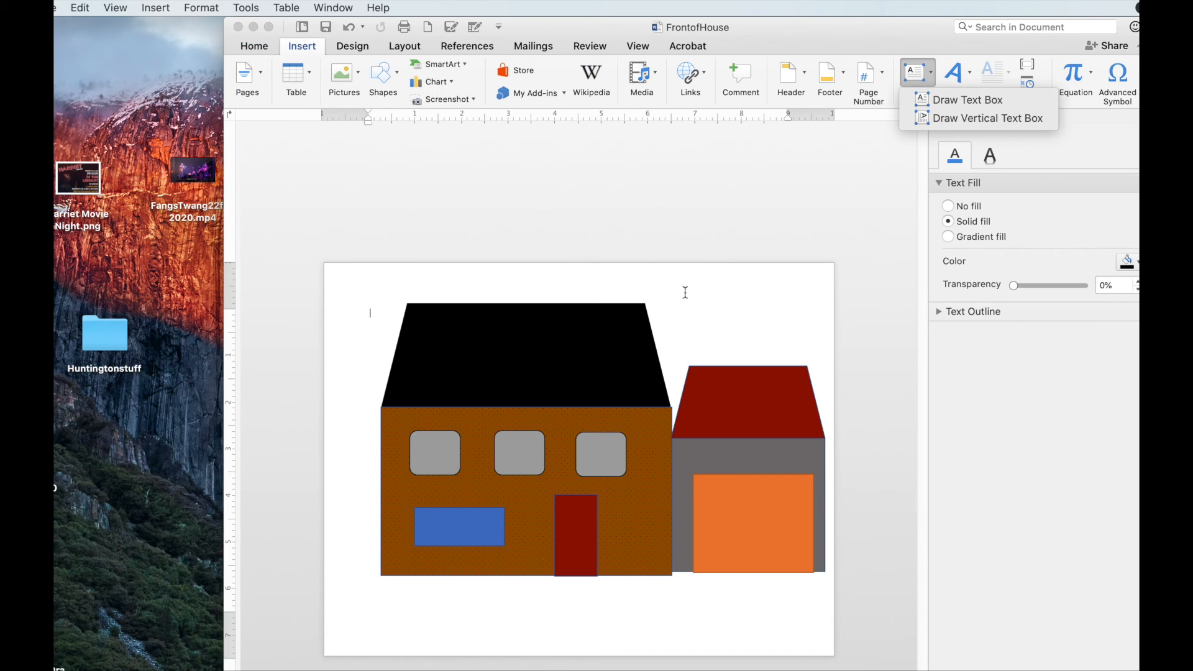
click(940, 100)
drag(684, 289, 805, 340)
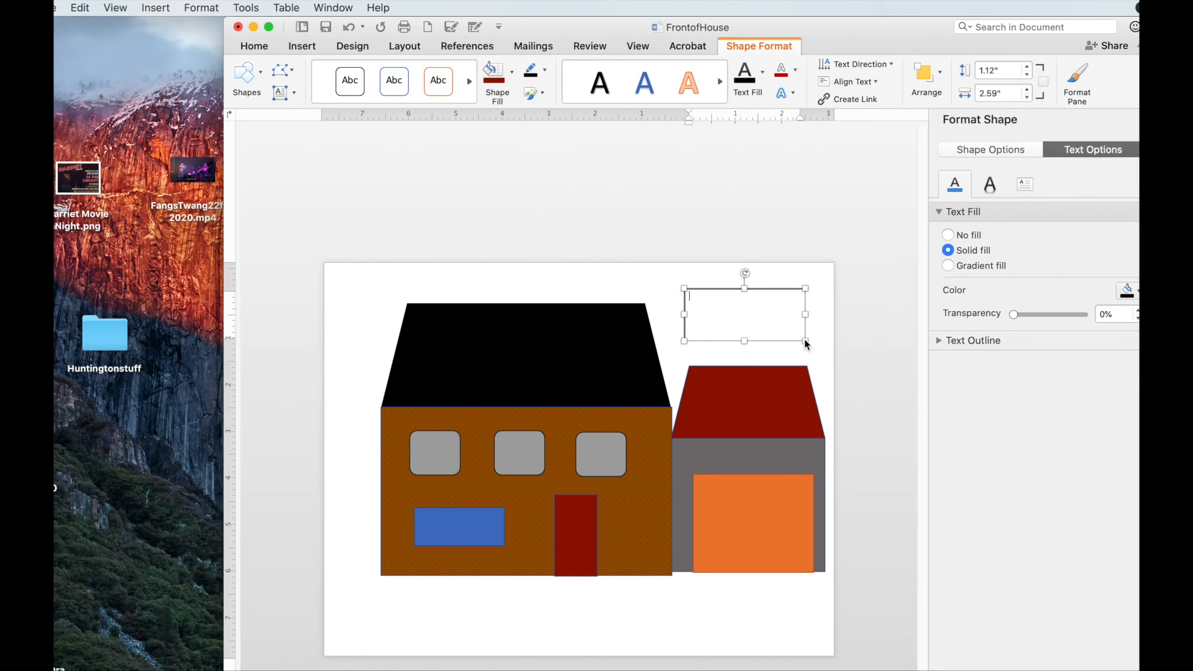
text(Fro)
key(Return)
- Format the "Front of House" title as 14-point bold dark red text
drag(738, 296, 678, 294)
click(250, 48)
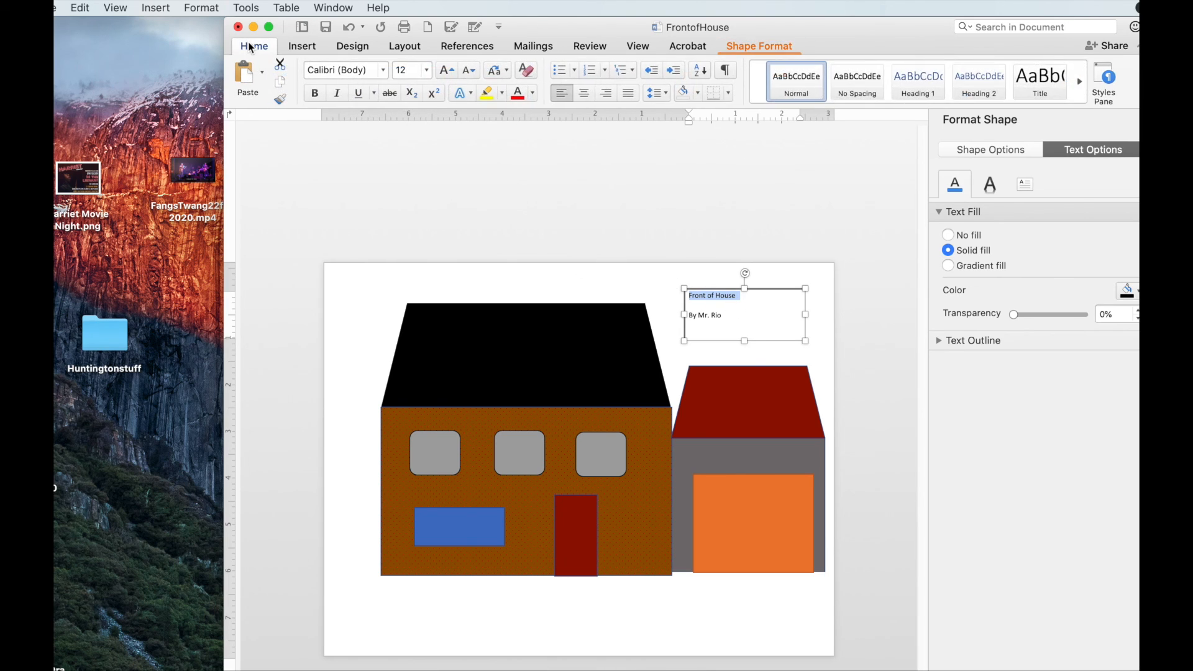
click(428, 70)
click(415, 233)
click(316, 93)
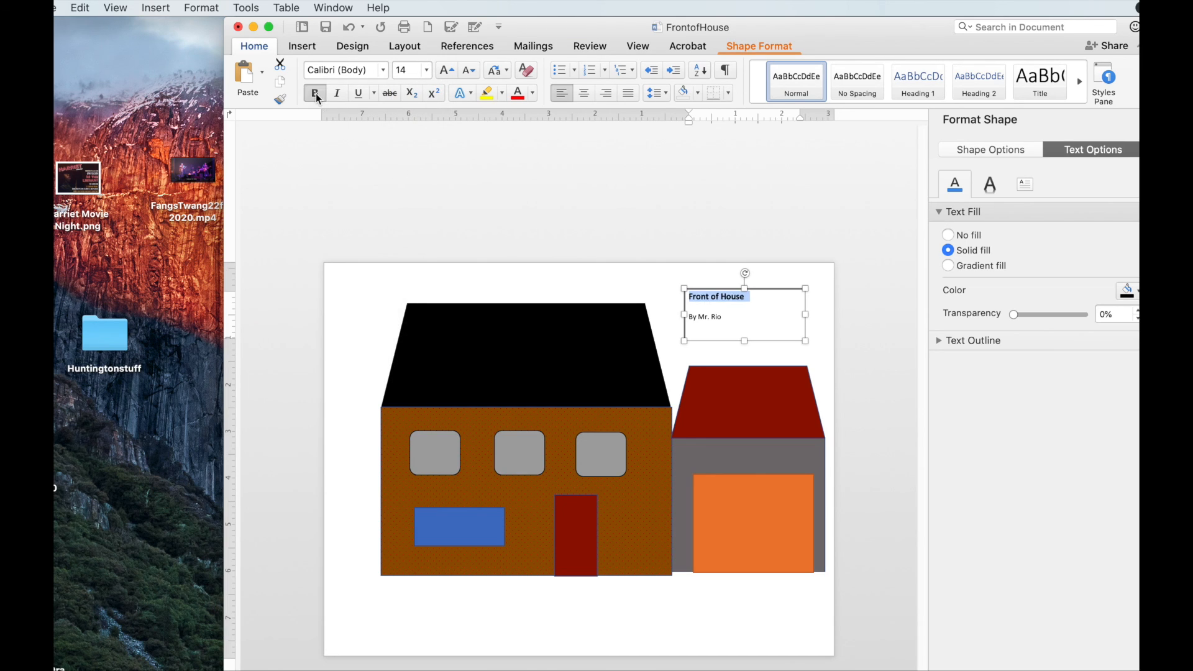
click(532, 93)
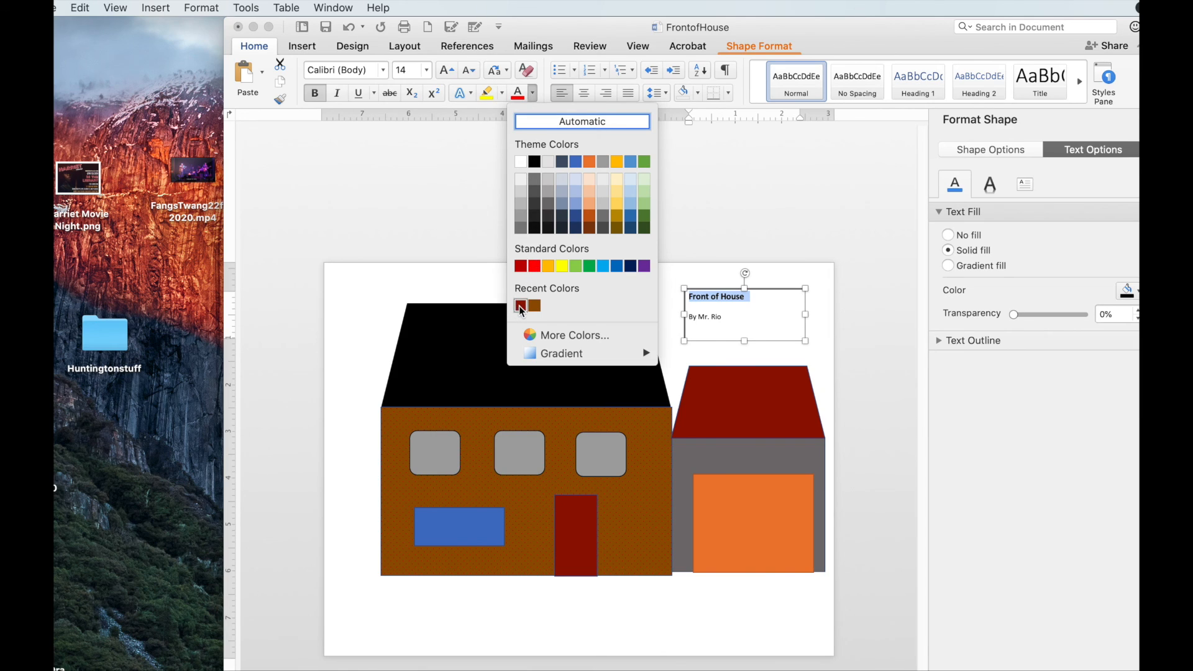
click(520, 305)
click(599, 197)
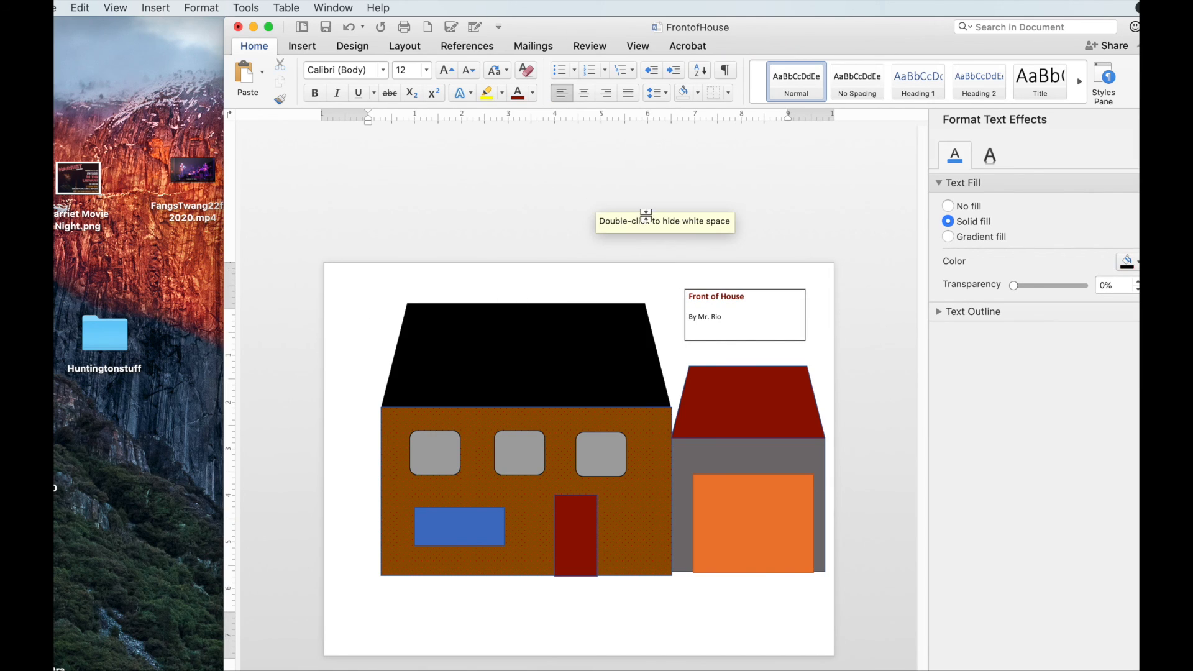
- Remove the outline of the title text box and save the document
click(772, 291)
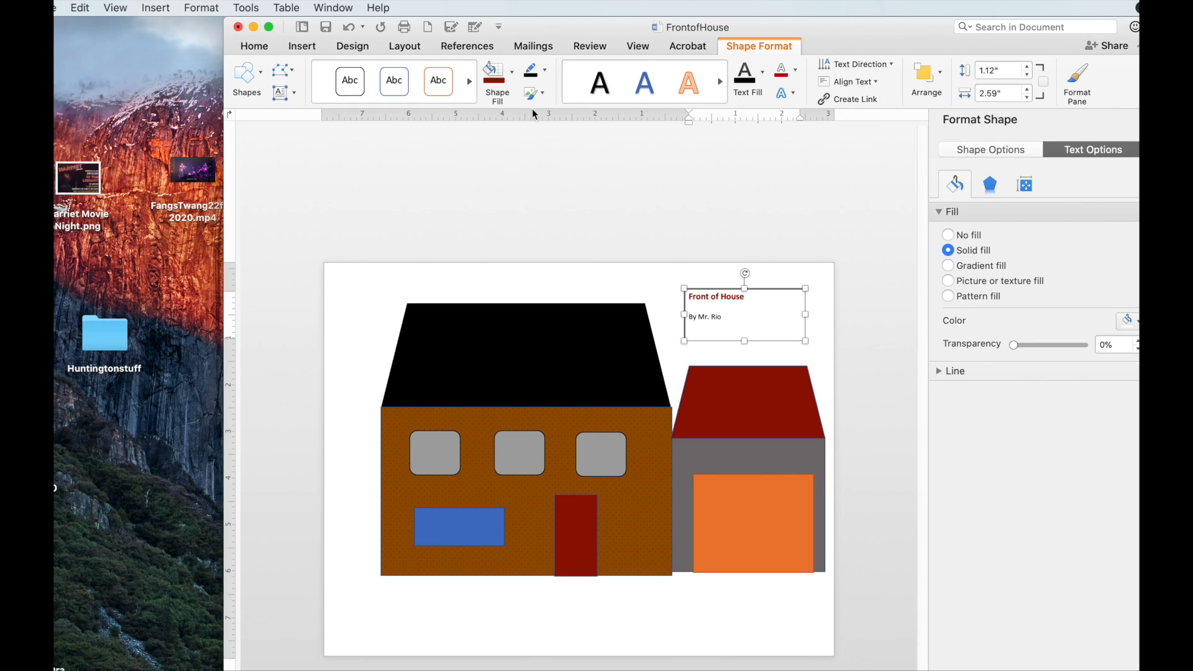
click(545, 70)
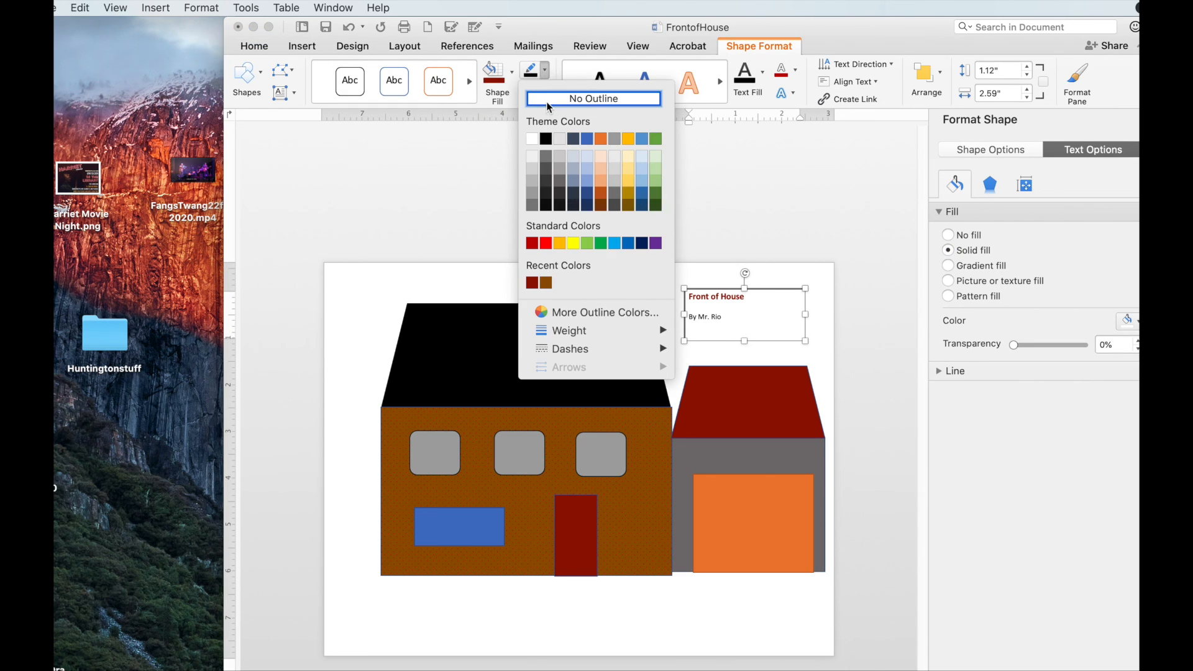
click(550, 100)
click(681, 185)
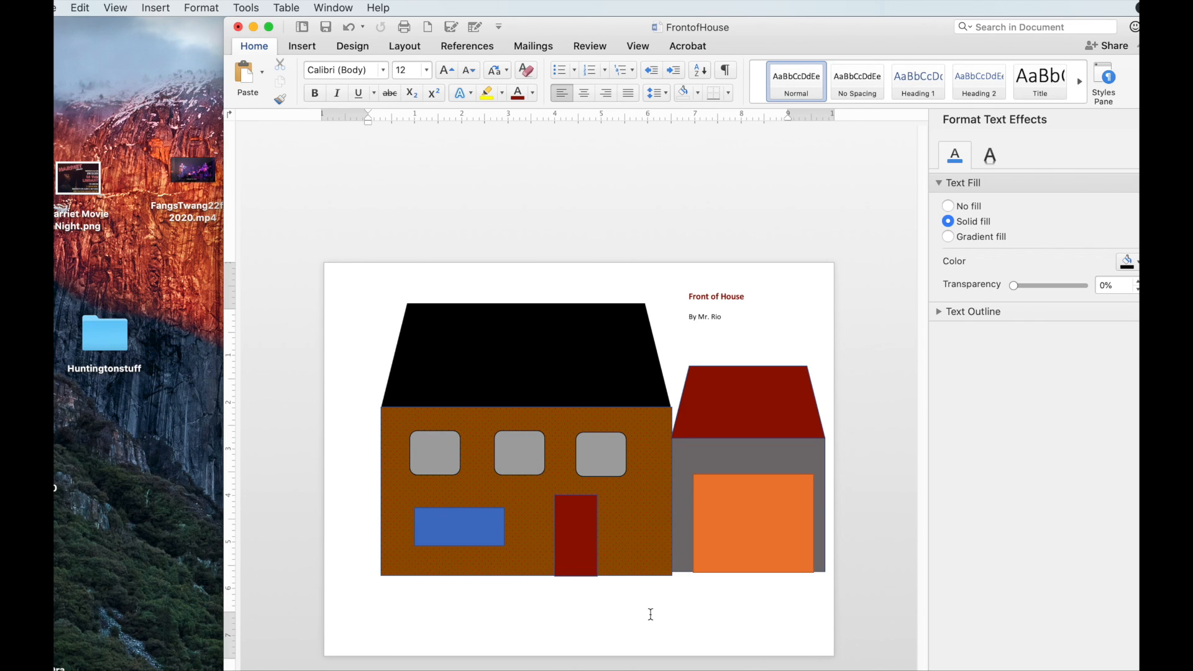
click(56, 8)
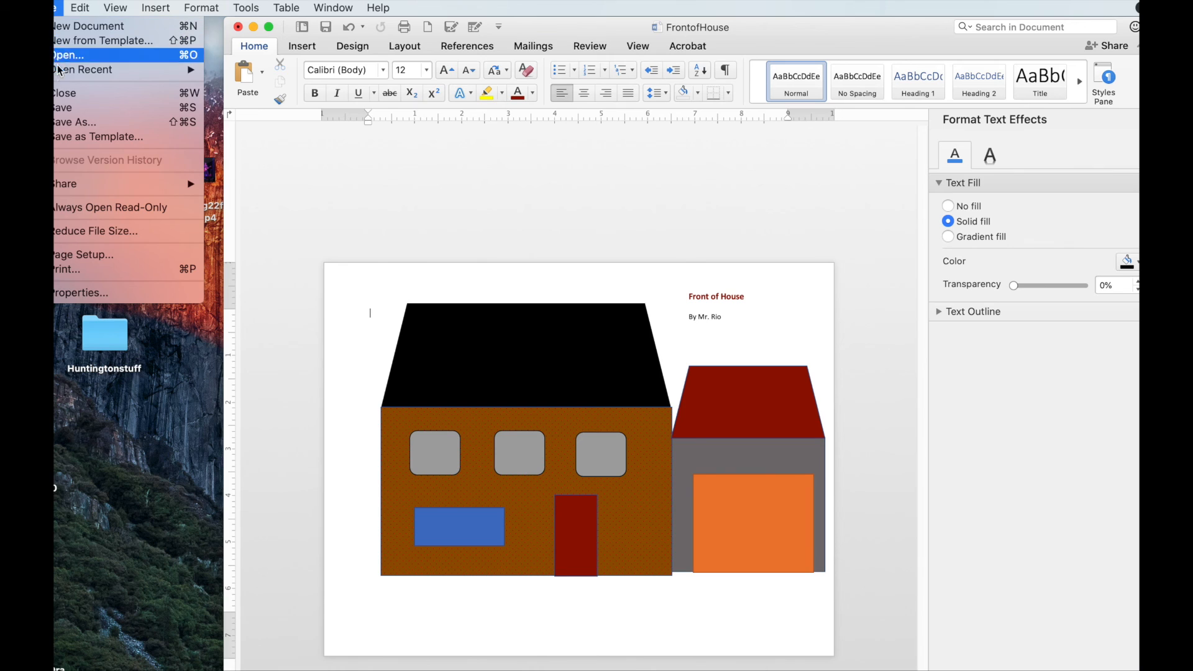
click(64, 110)
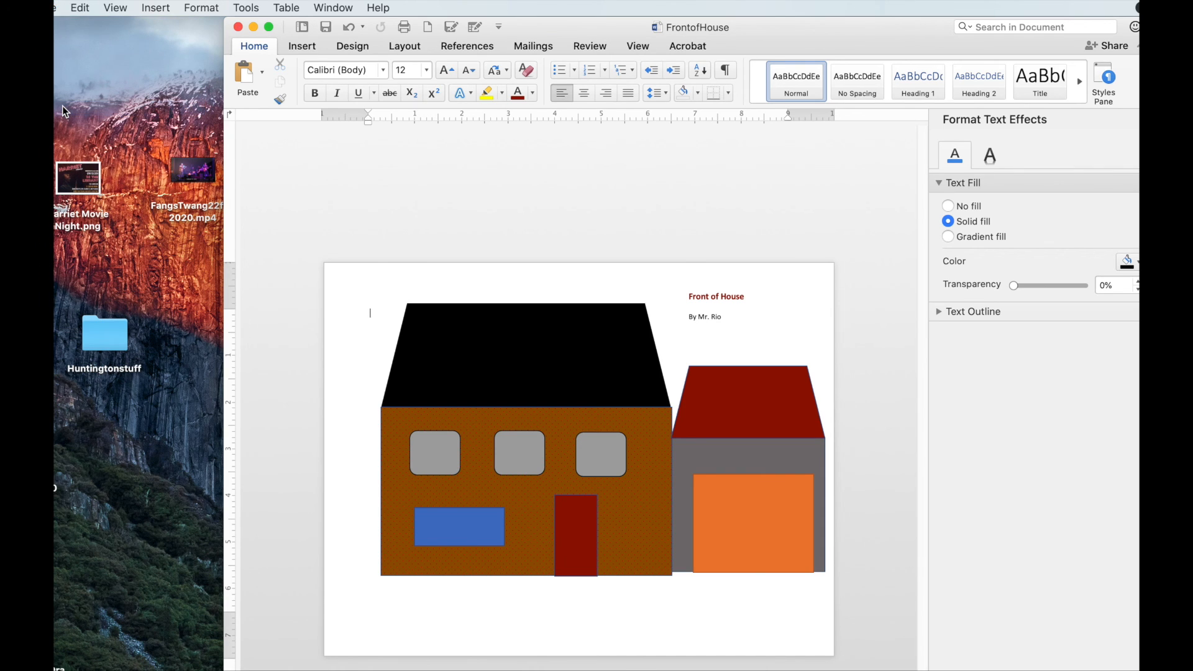